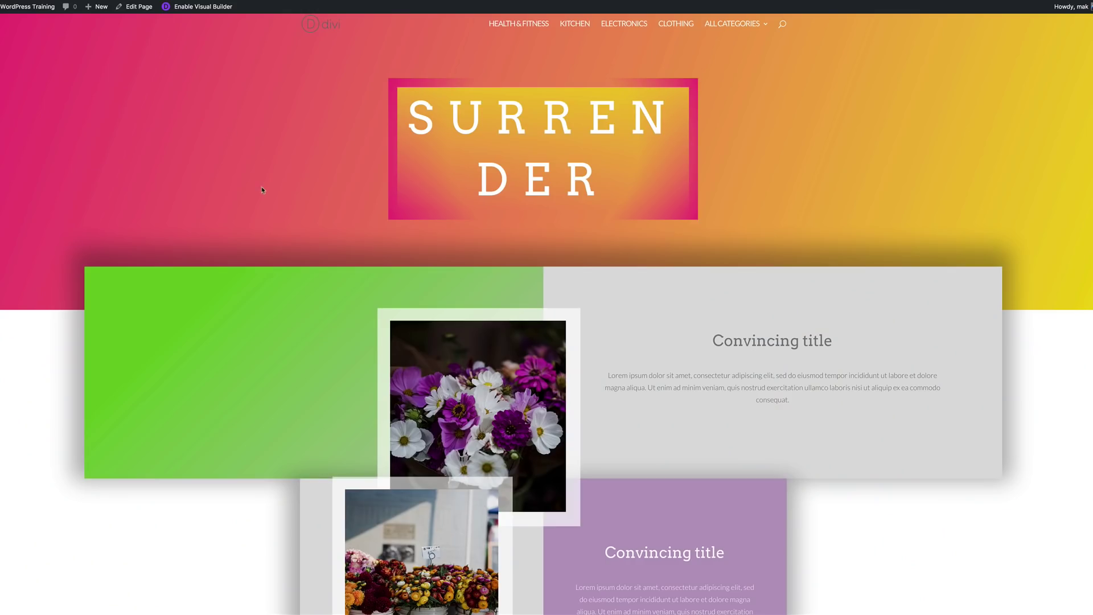
Step: Examine the demo page's gradient header section and the overlapping image and text rows beneath it
scroll(262, 189, "down", 3)
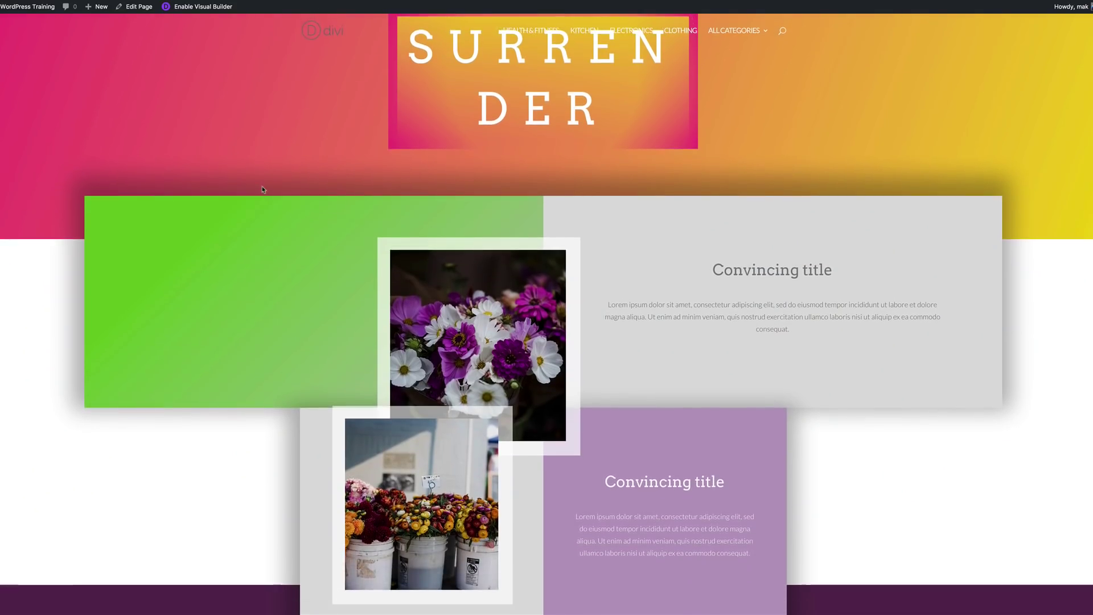
scroll(262, 189, "down", 2)
scroll(264, 188, "up", 4)
scroll(281, 212, "down", 5)
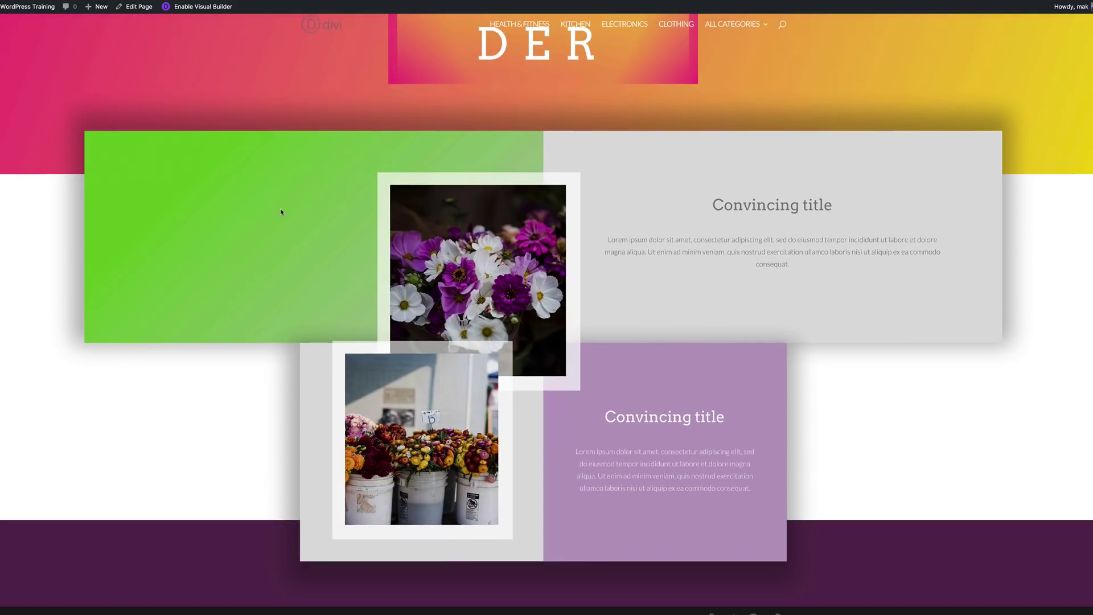
scroll(281, 212, "up", 3)
scroll(281, 212, "up", 2)
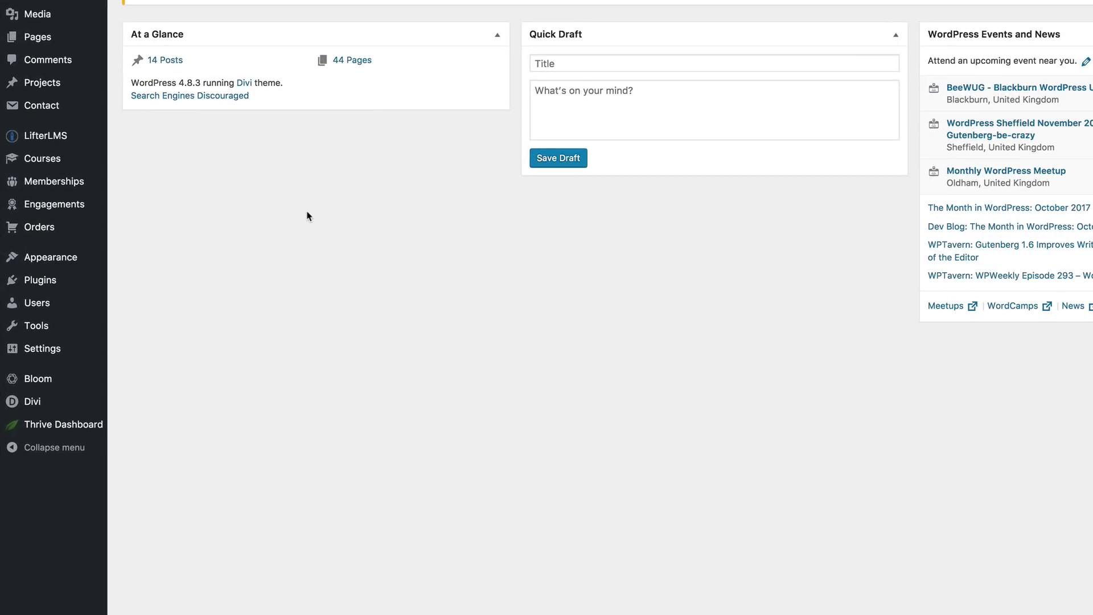
Step: Open the Divi Theme Customizer's header format settings and set the header style to Centered
mouse_move(75, 405)
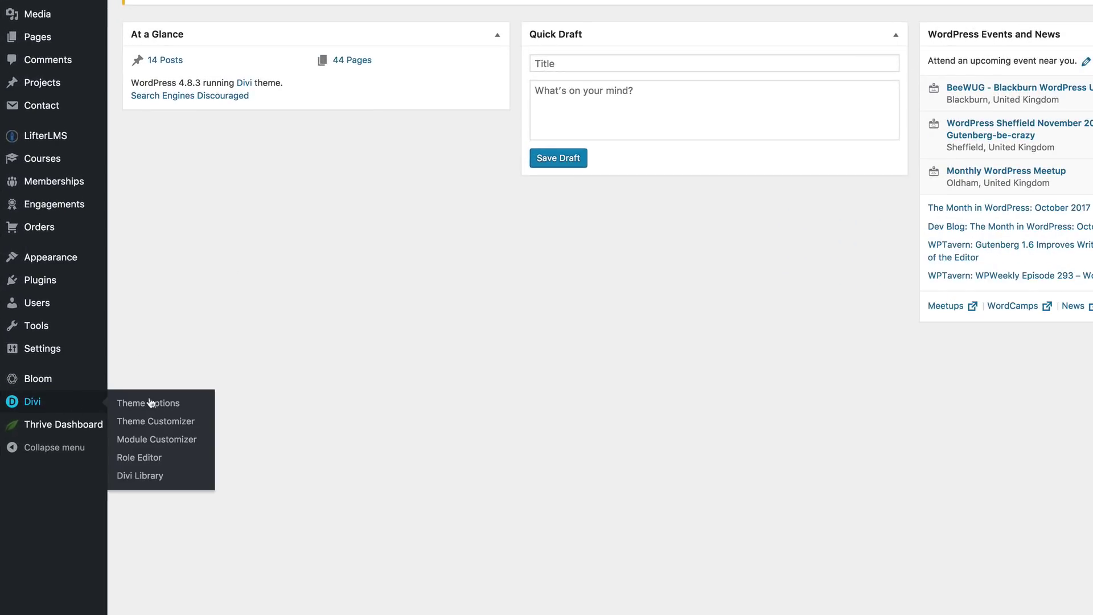
left_click(182, 426)
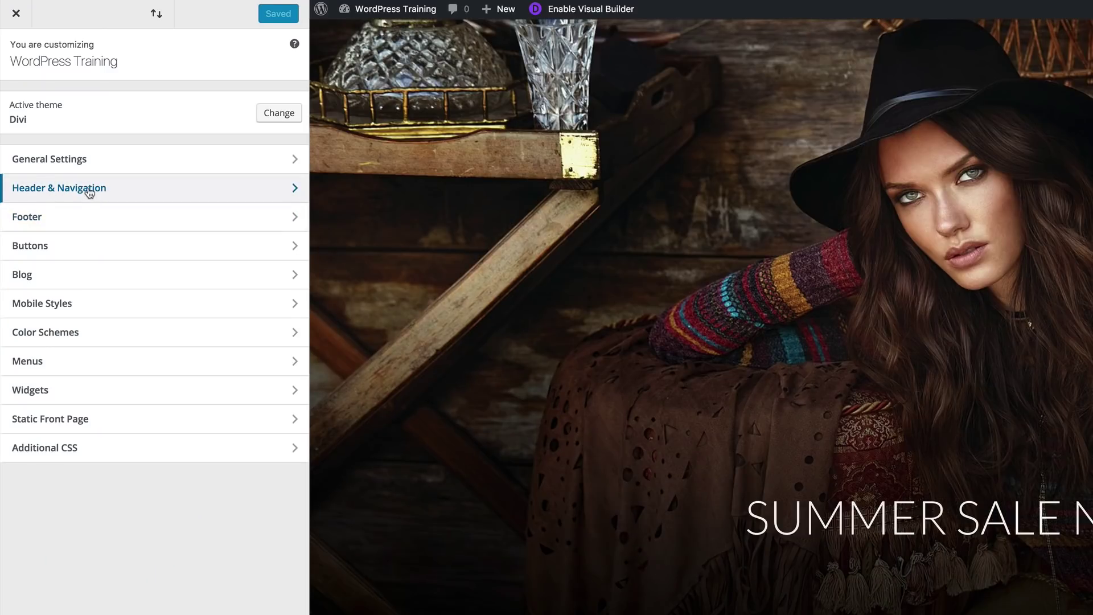
left_click(90, 192)
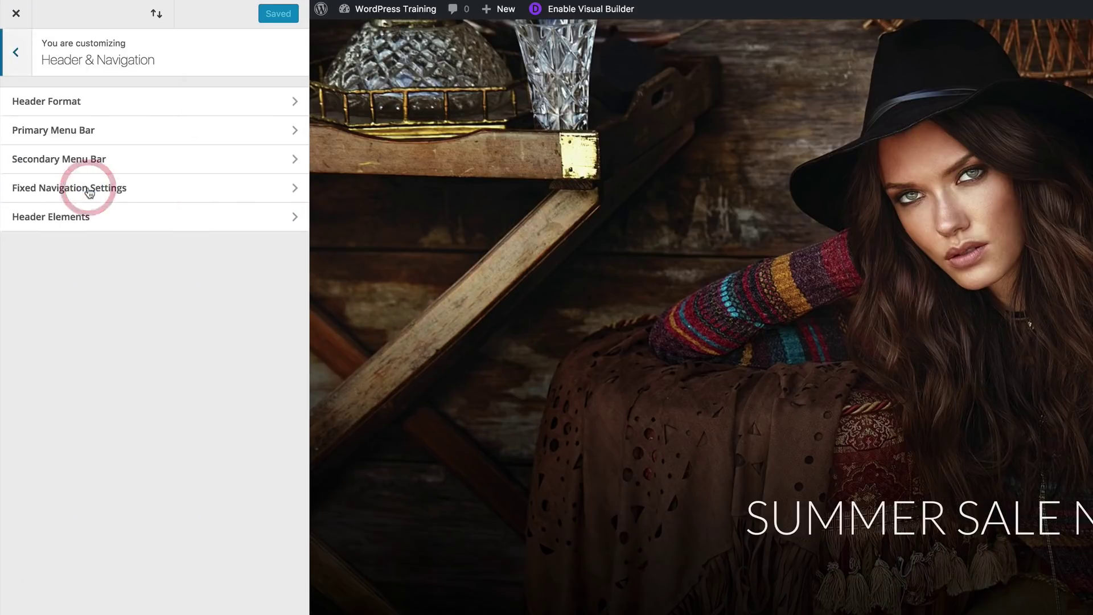
left_click(79, 105)
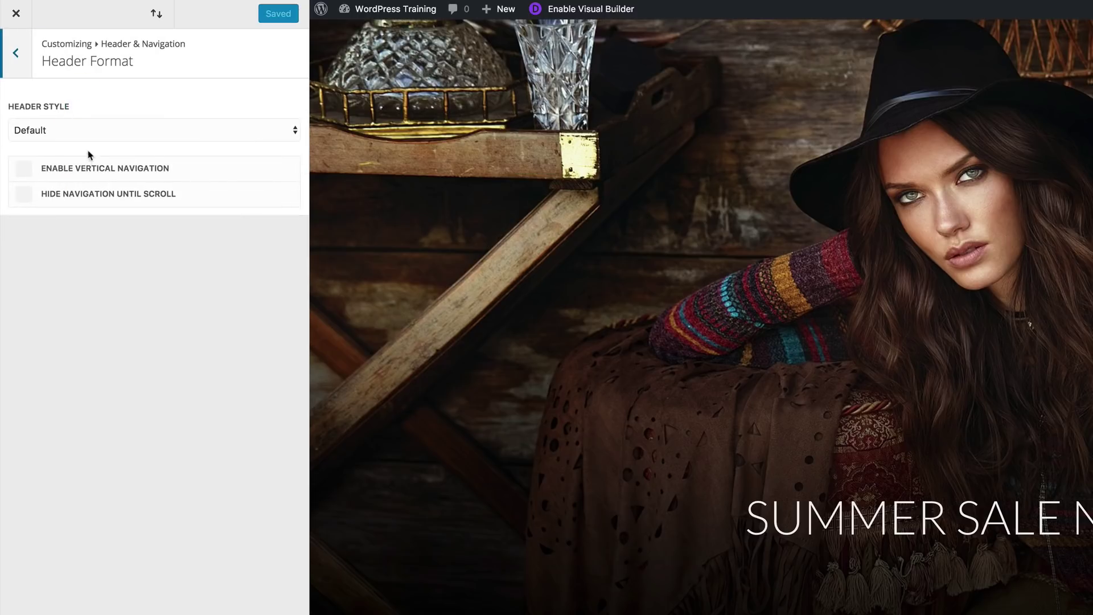
left_click(96, 132)
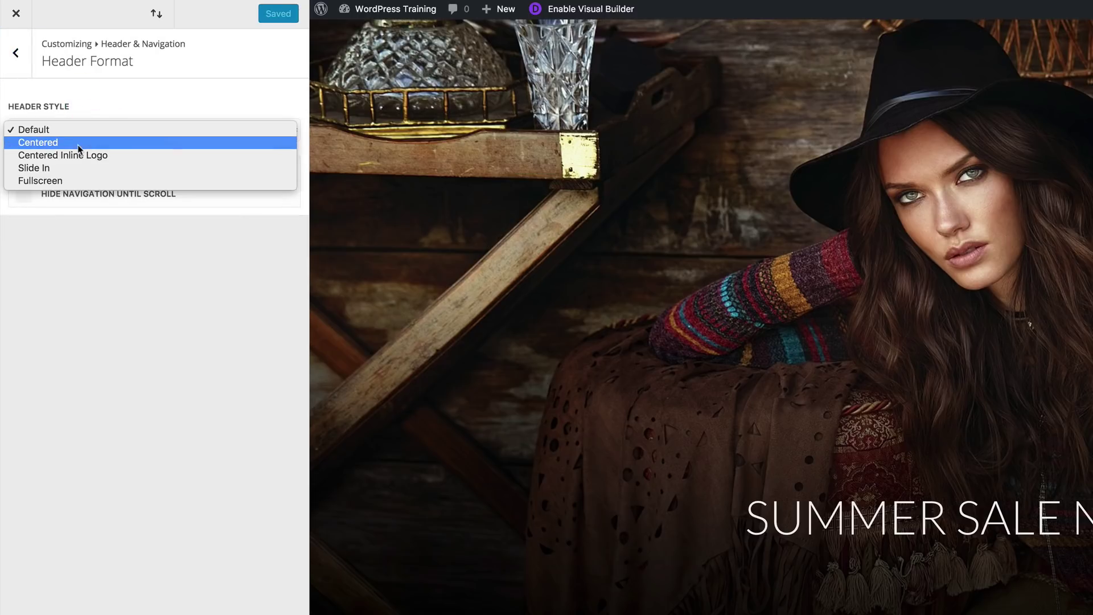
left_click(78, 143)
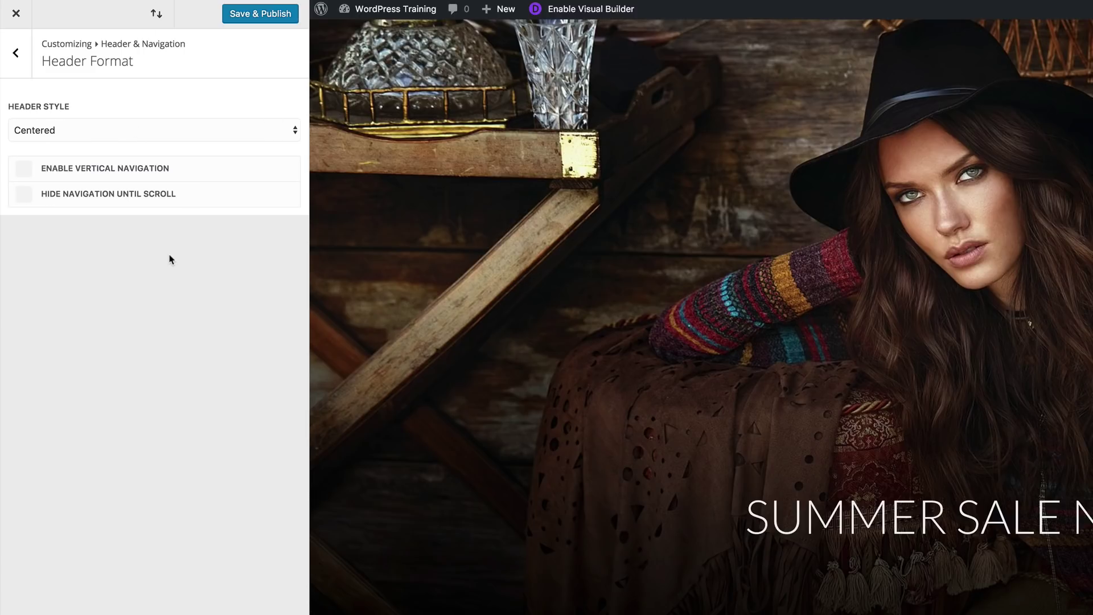
Step: In the primary menu bar settings, hide the logo image and set menu height to 211 and logo max height to 30
left_click(15, 53)
left_click(60, 135)
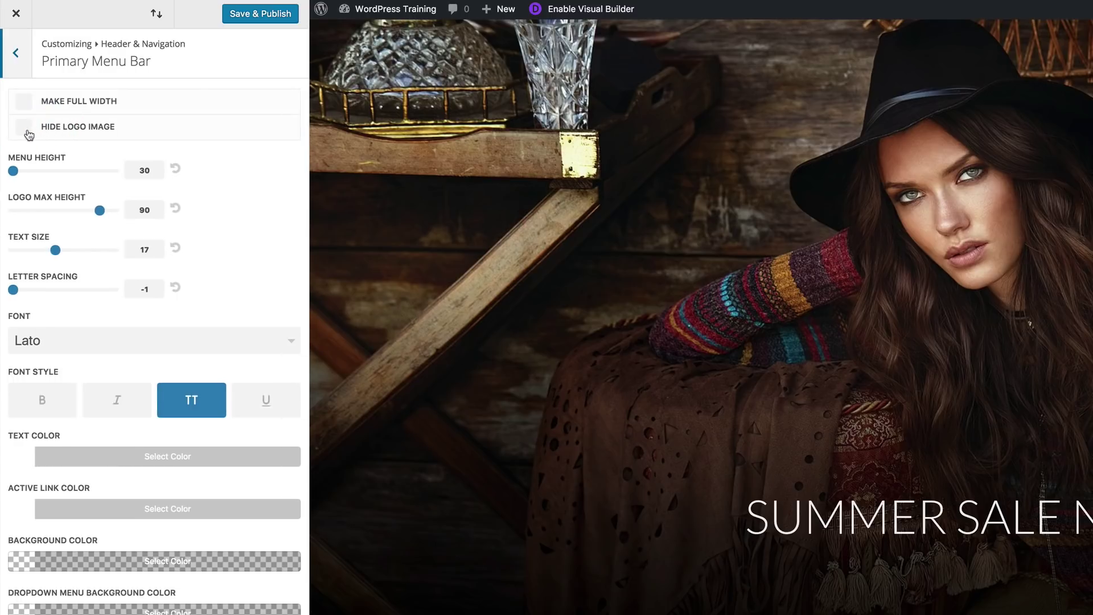
left_click(27, 129)
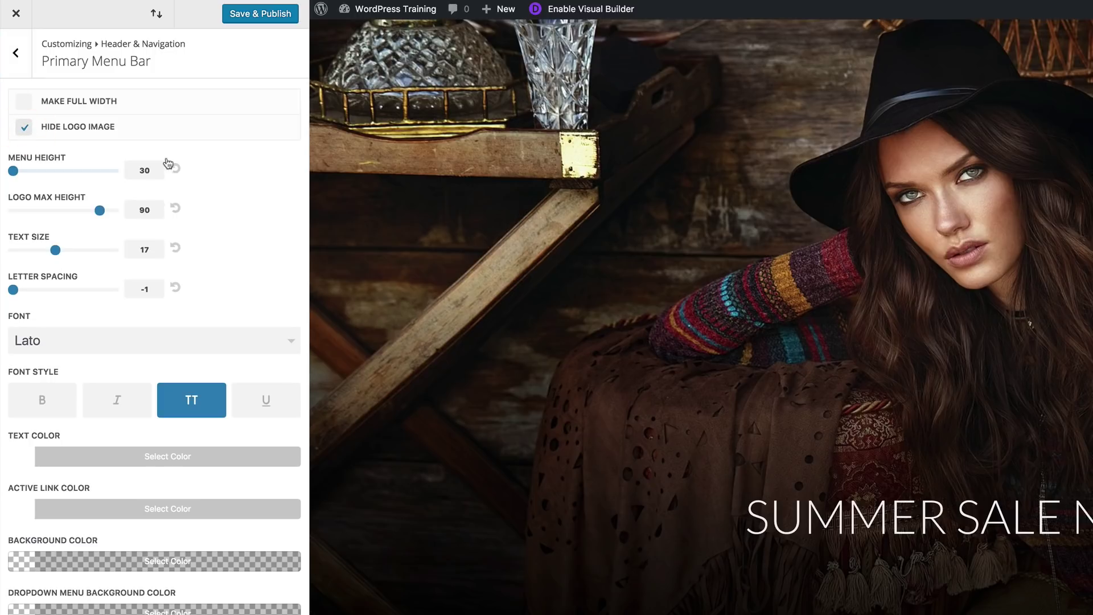
left_click(150, 171)
double_click(150, 171)
type("211")
left_click(144, 210)
double_click(144, 211)
type("30")
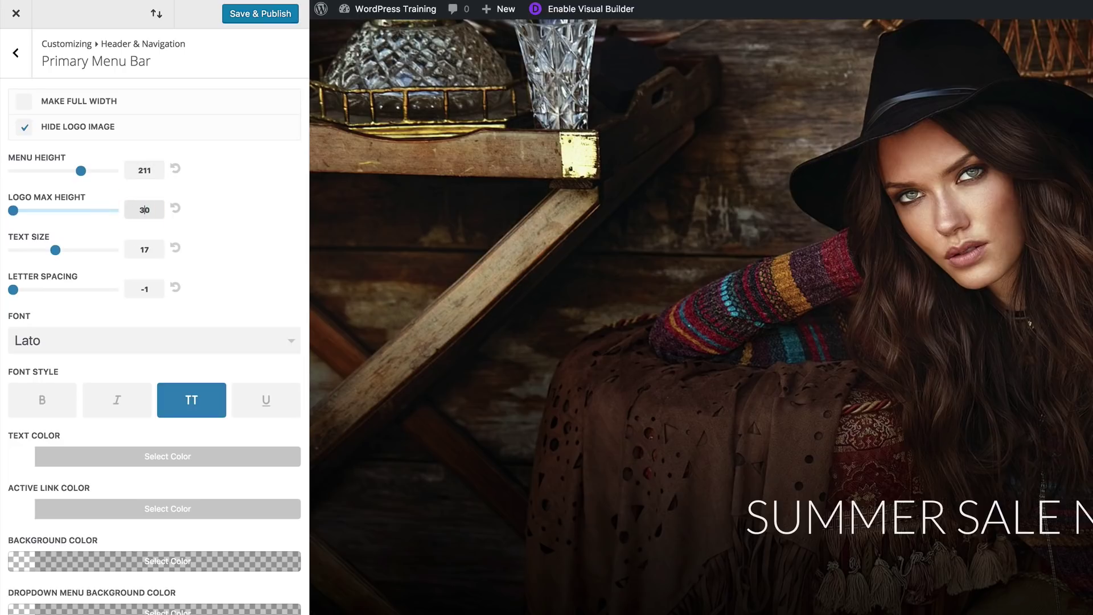
Step: Set the primary menu's text size to 16 and letter spacing to 2, using the Lato font
left_click(55, 250)
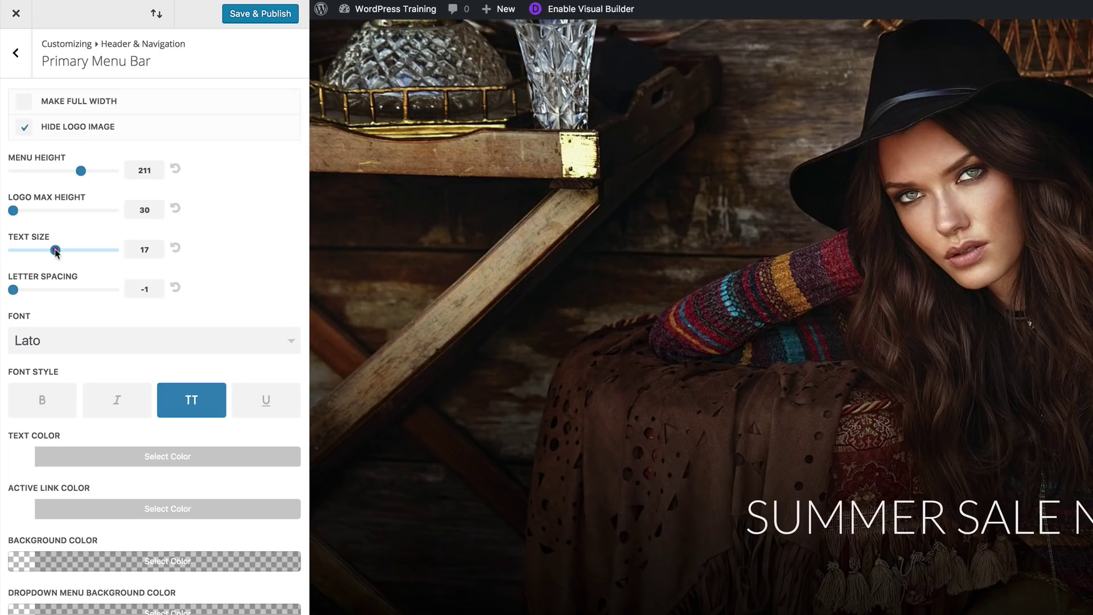
left_click_drag(53, 251, 49, 253)
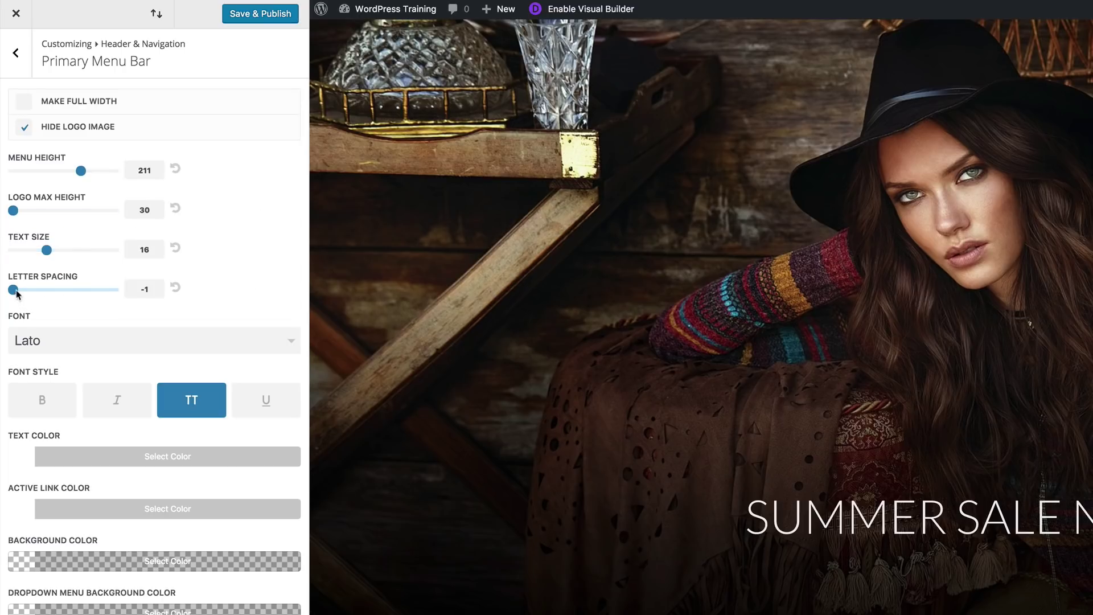
left_click_drag(17, 293, 46, 295)
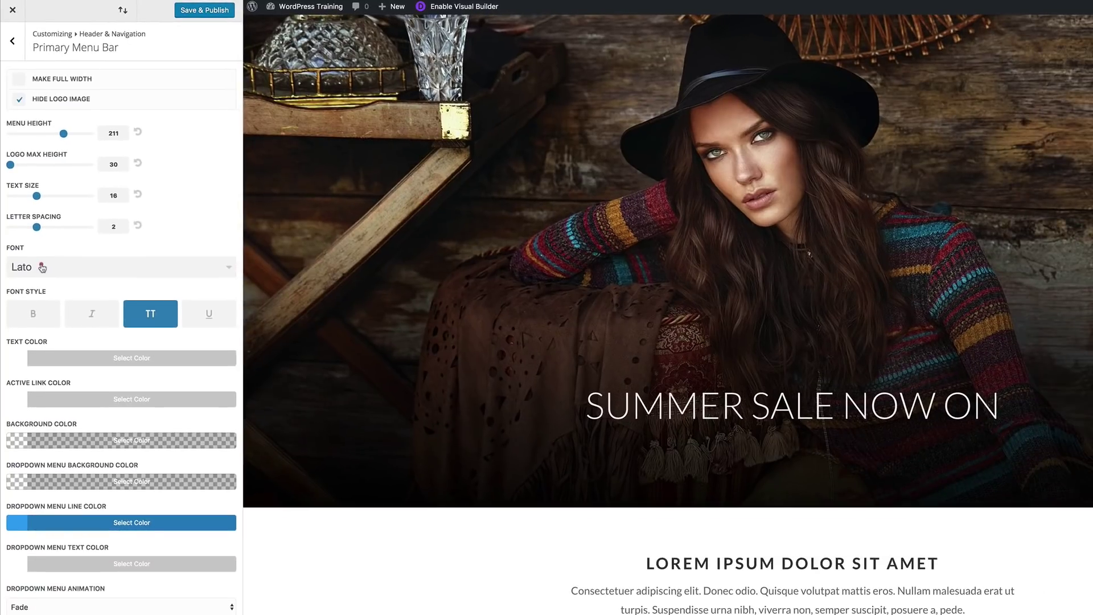
left_click(42, 267)
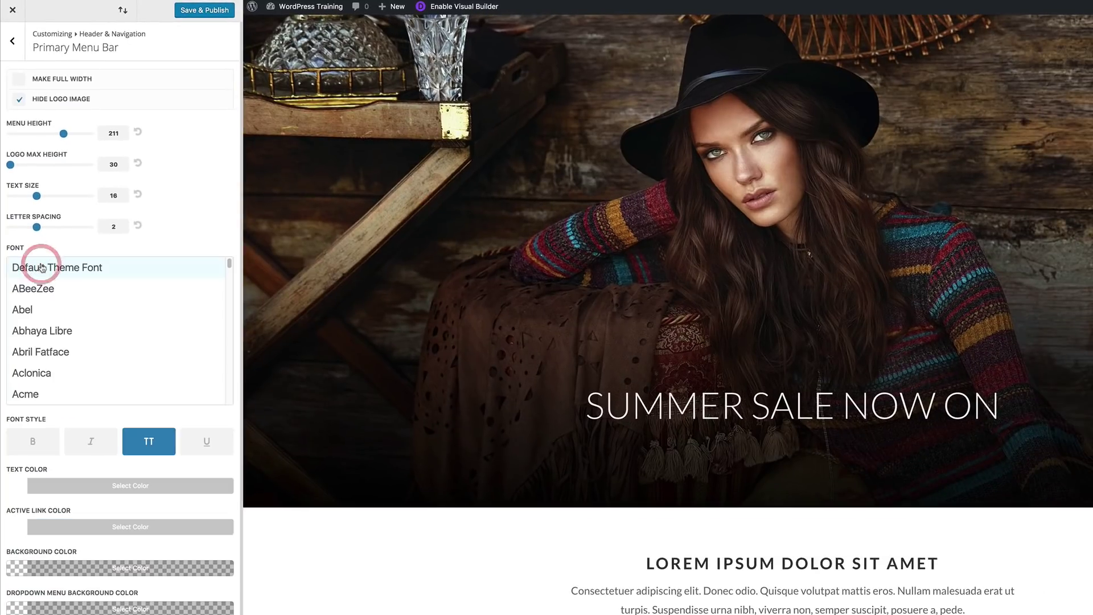
left_click_drag(229, 263, 231, 333)
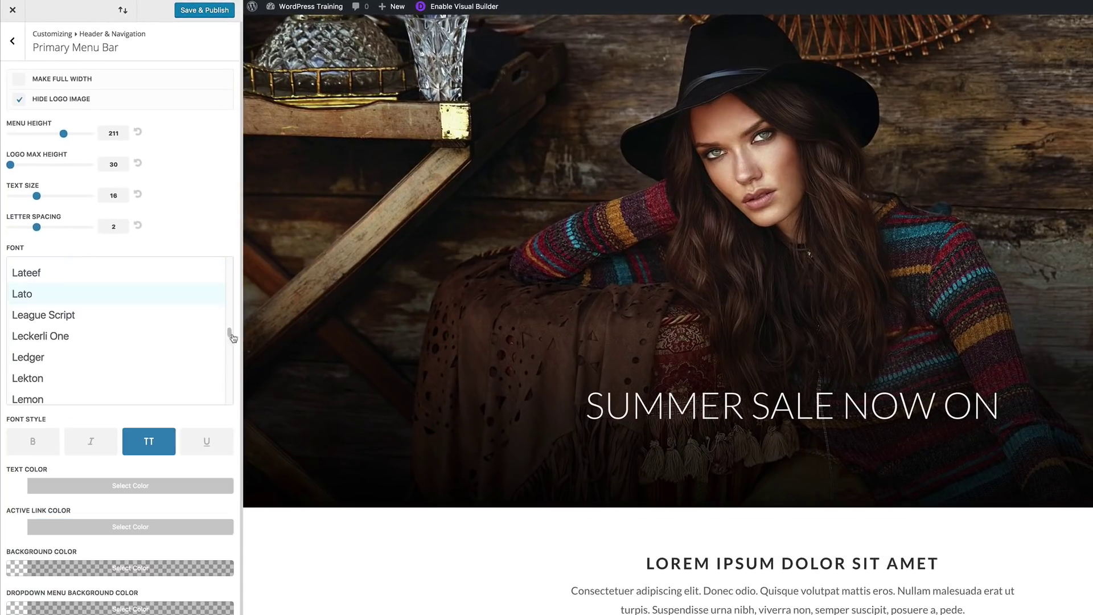
left_click(32, 296)
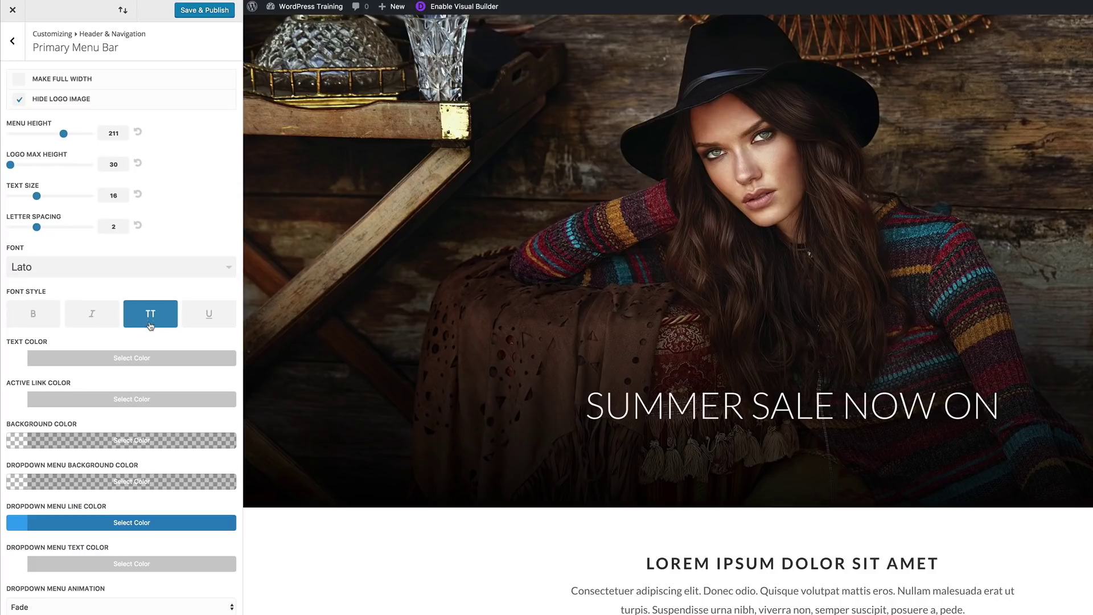
Step: Check the primary menu bar's text color, active link color and background color
left_click(21, 359)
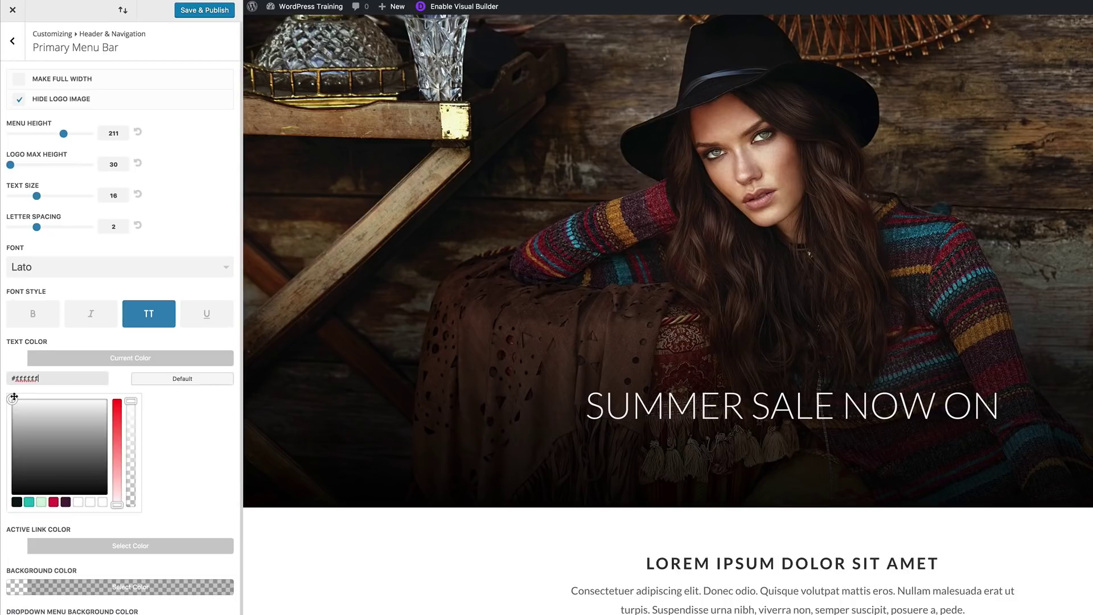
left_click(20, 548)
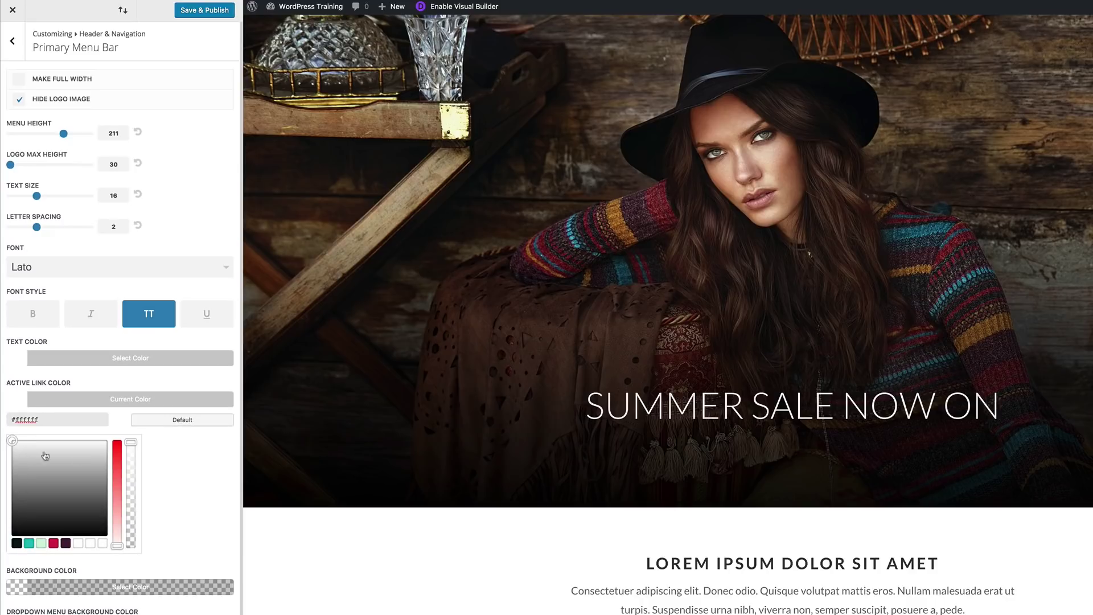
scroll(178, 460, "down", 3)
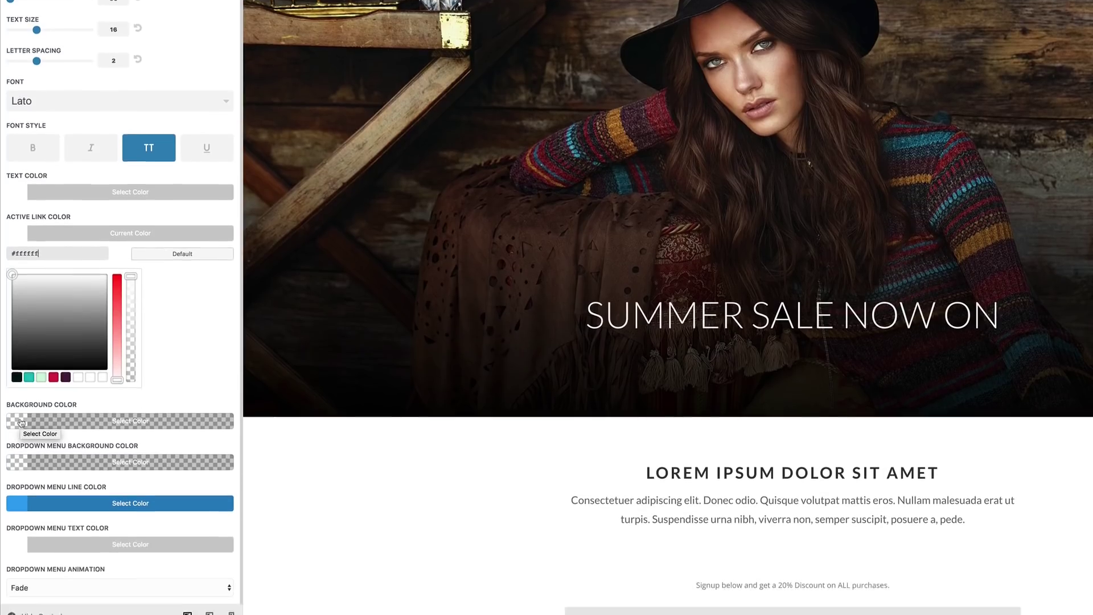
left_click(21, 511)
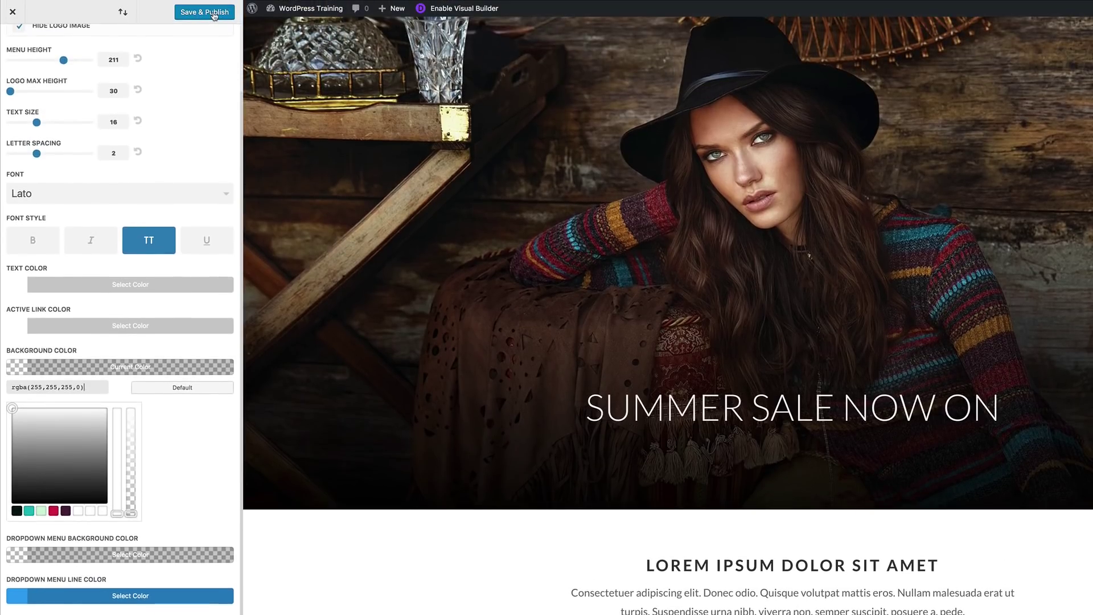
Step: Save and publish the header changes and close the Theme Customizer
left_click(214, 13)
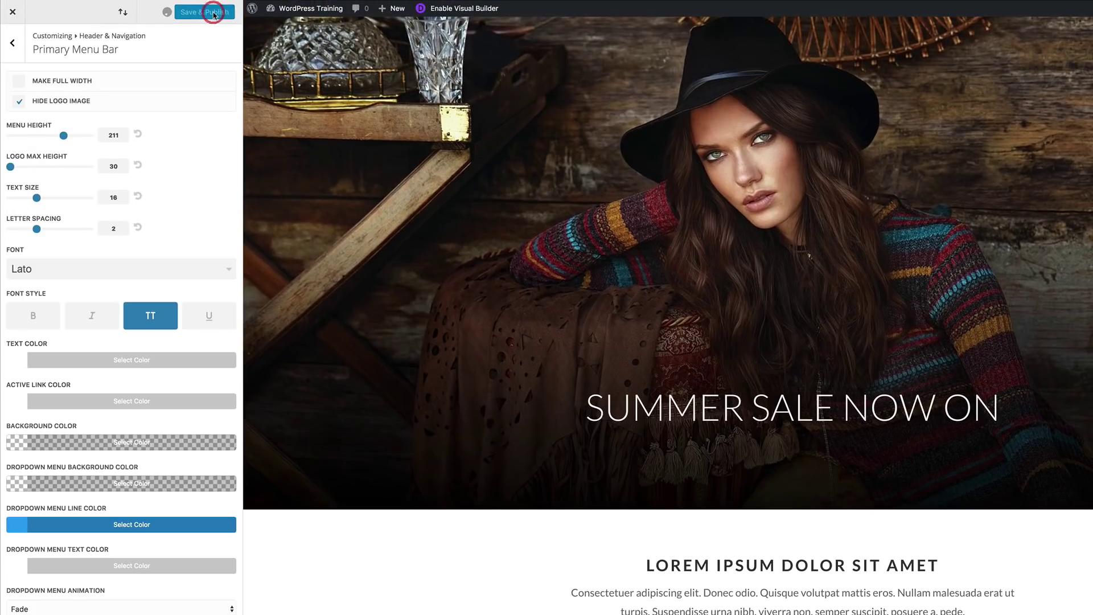
left_click(12, 13)
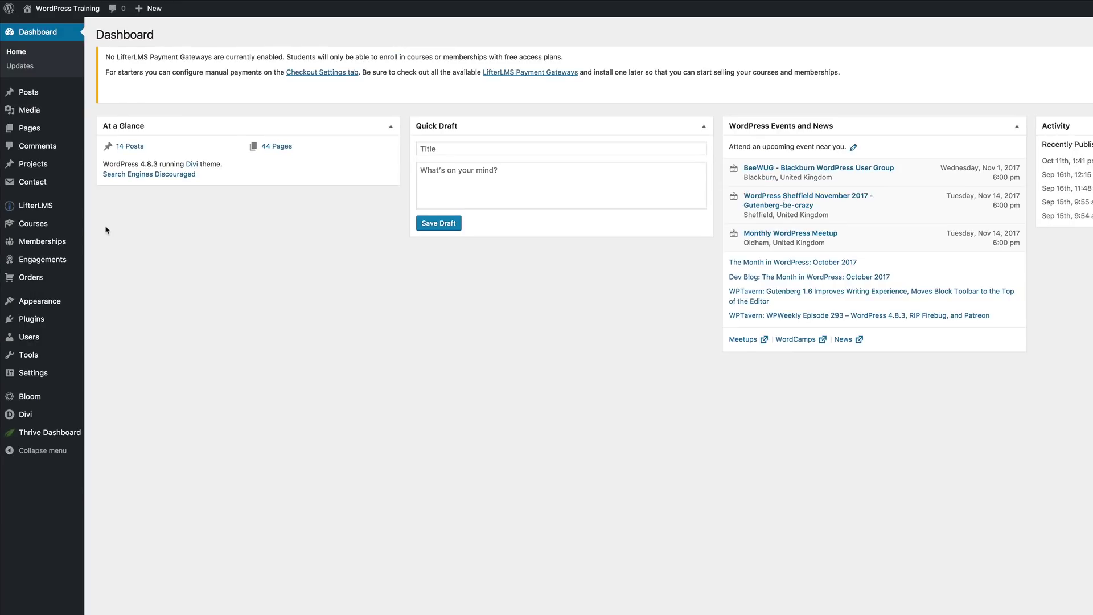
Step: Create a new page titled RBX with the Divi Builder and open it in the Visual Builder
mouse_move(30, 133)
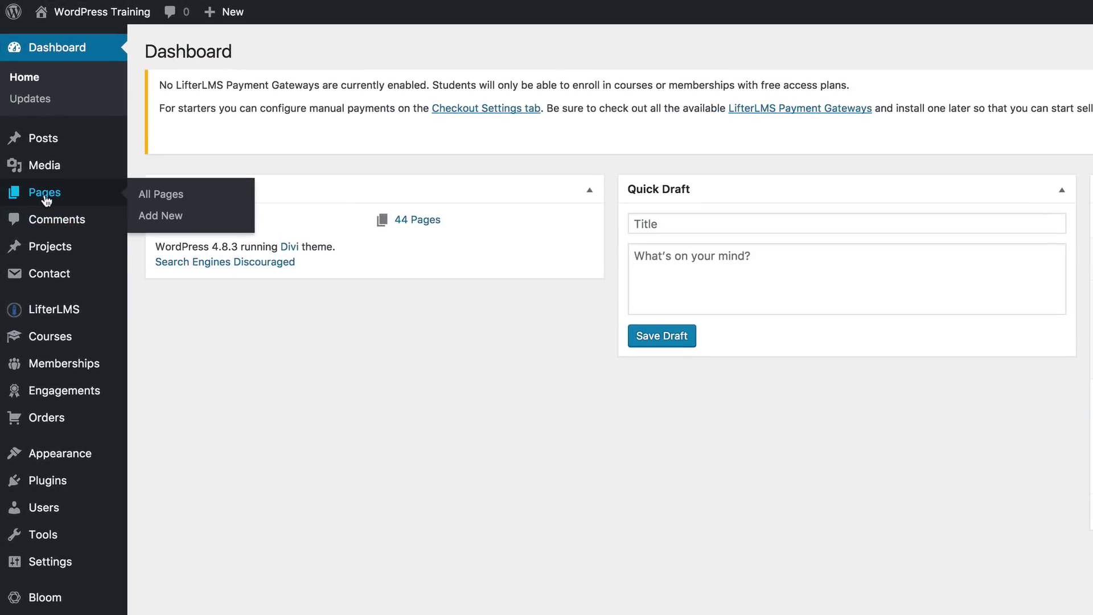
left_click(159, 217)
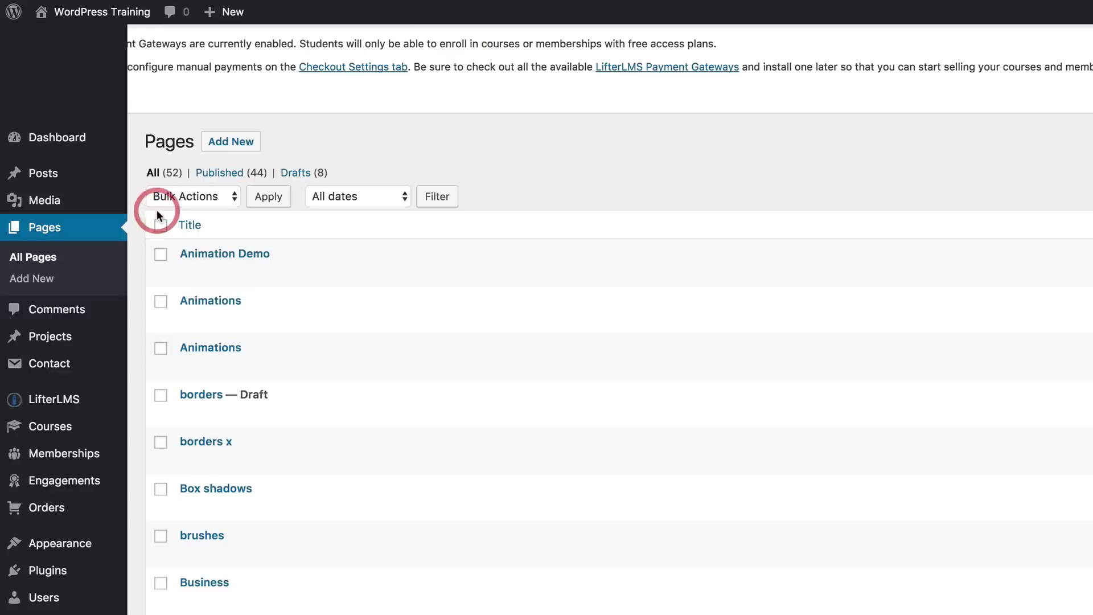
left_click(225, 57)
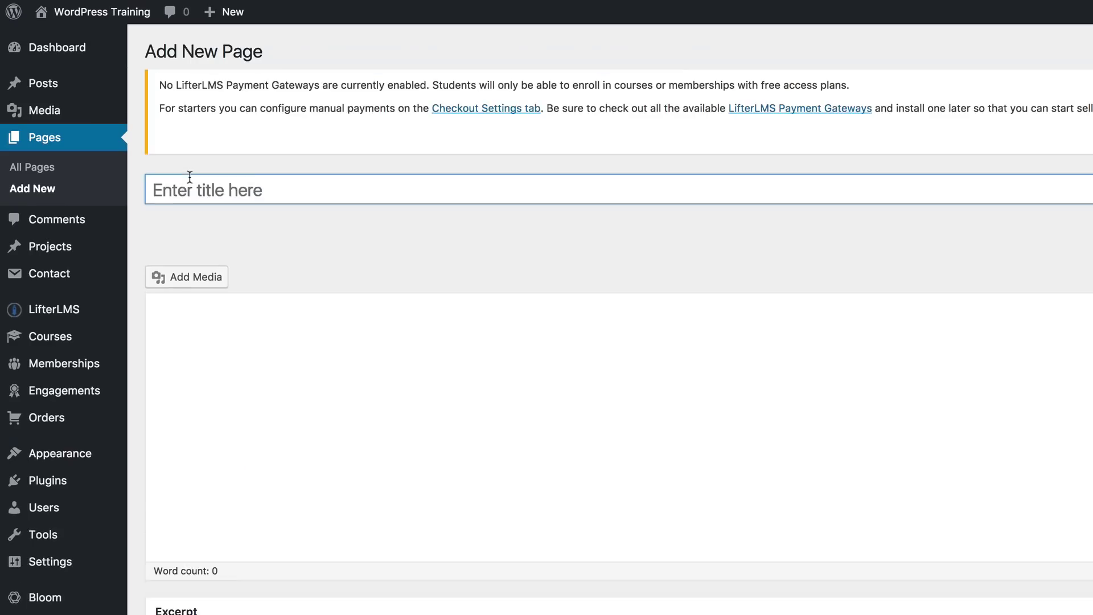
left_click(189, 179)
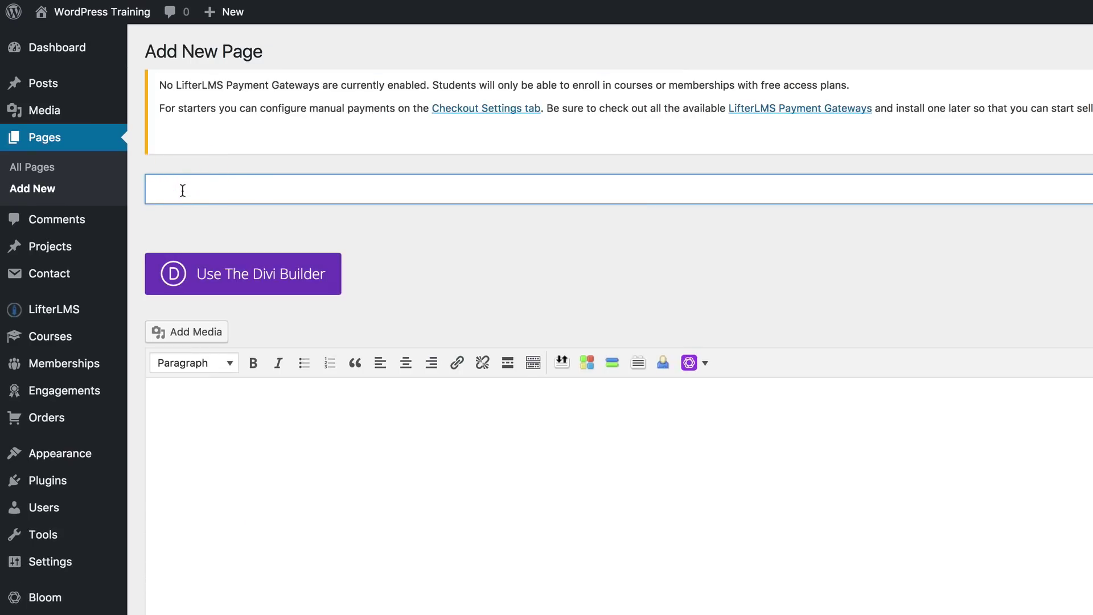
type("RBX")
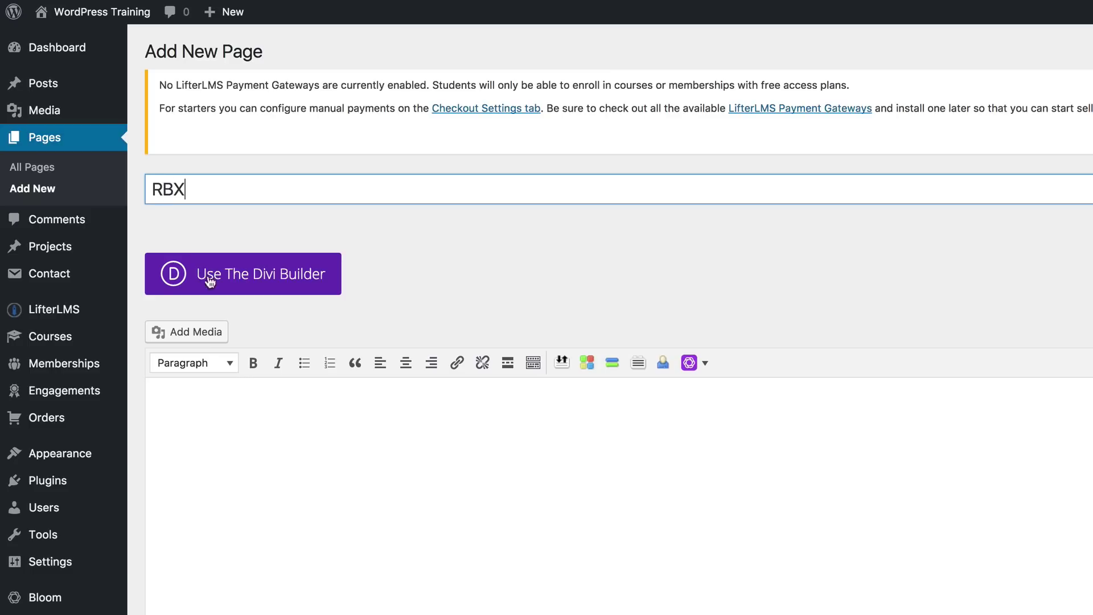
left_click(249, 284)
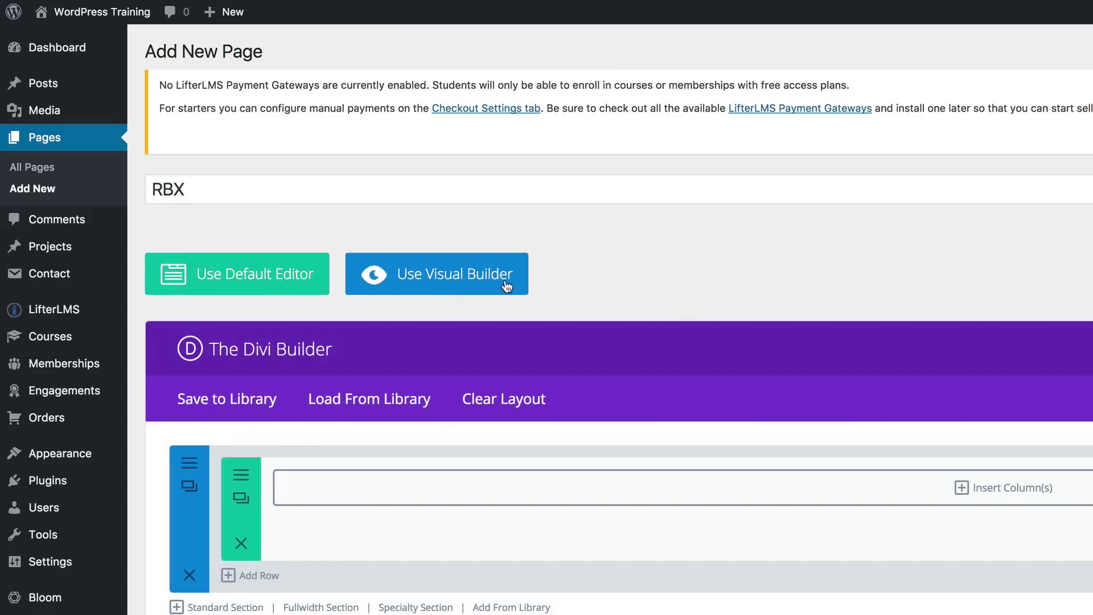
left_click(459, 274)
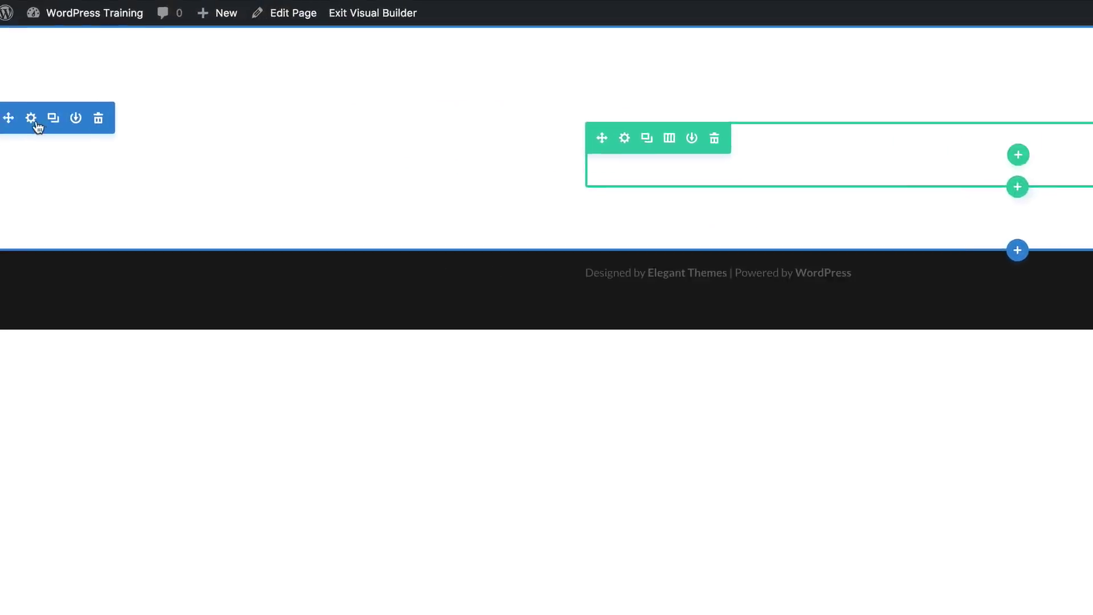
Step: Add a gradient background to the page's section in its section settings
left_click(41, 121)
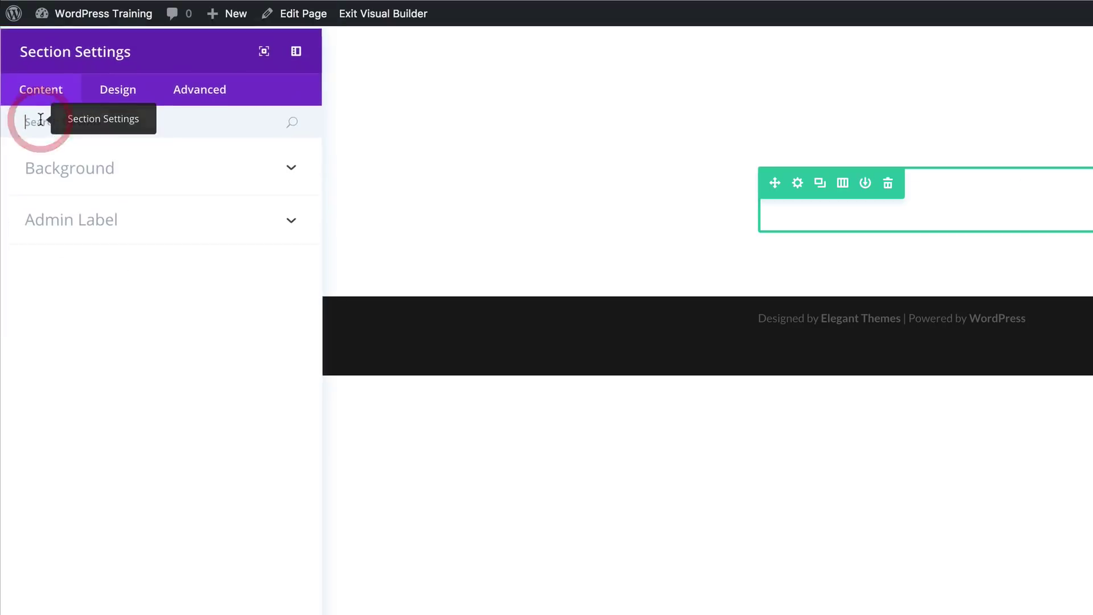
left_click(88, 166)
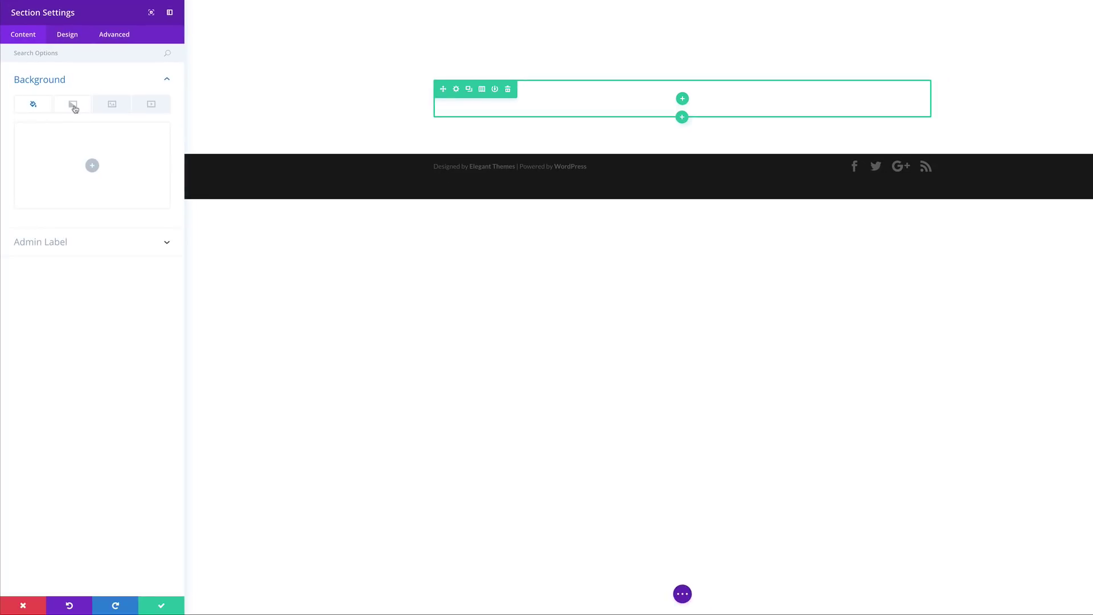
left_click(73, 105)
left_click(93, 165)
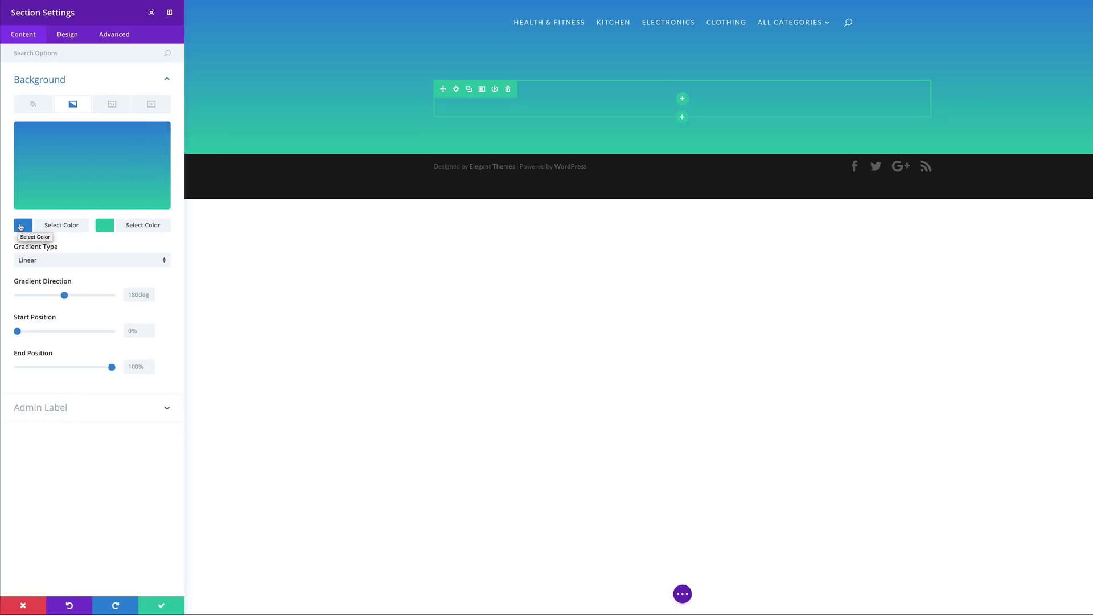
Step: Set the section gradient's colors to #ea2e7d and #edd900 and its direction to 110deg
left_click(26, 227)
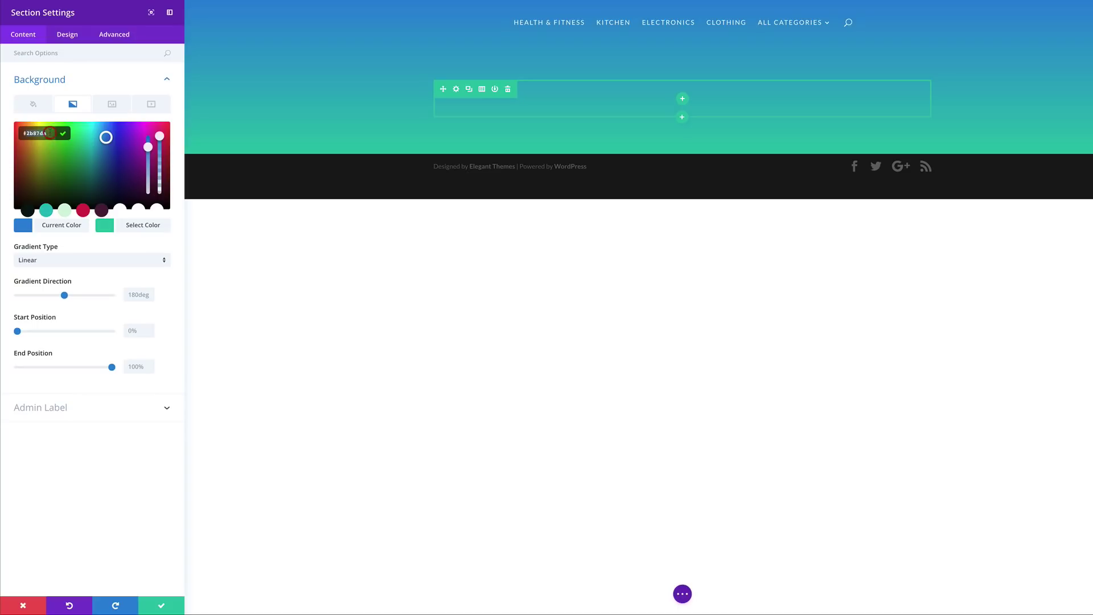
key("ctrl+a")
type("#ea2e7d")
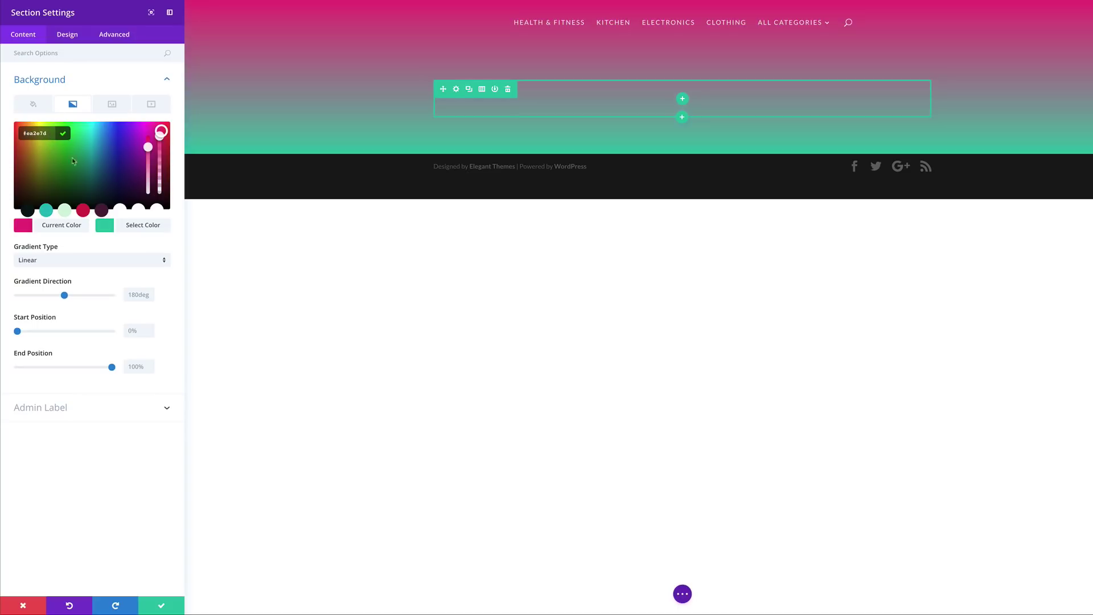
left_click(107, 227)
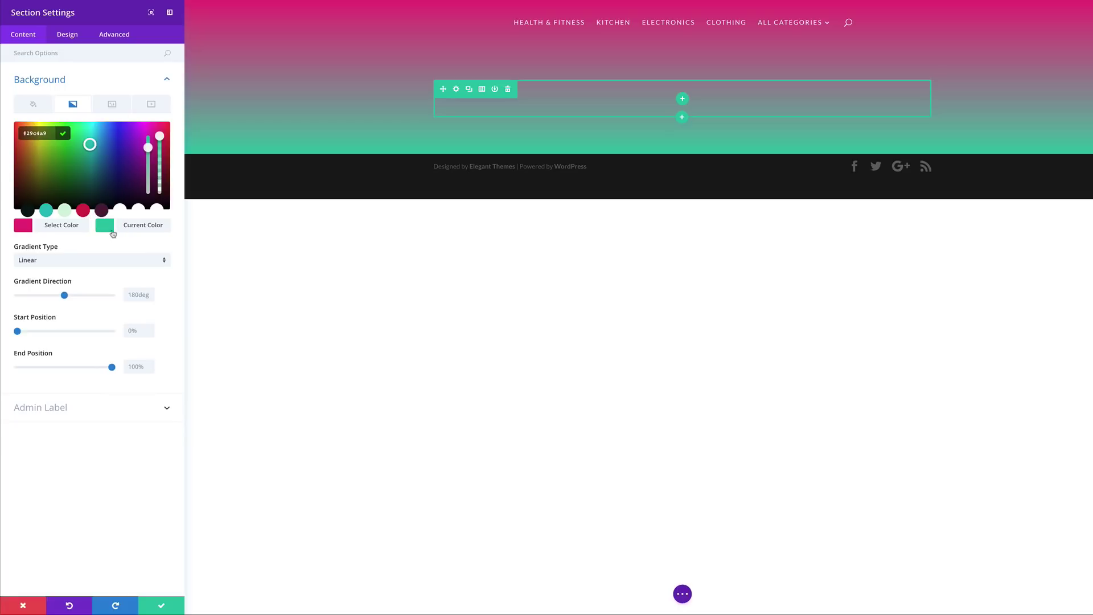
key("ctrl+a")
type("#edd900")
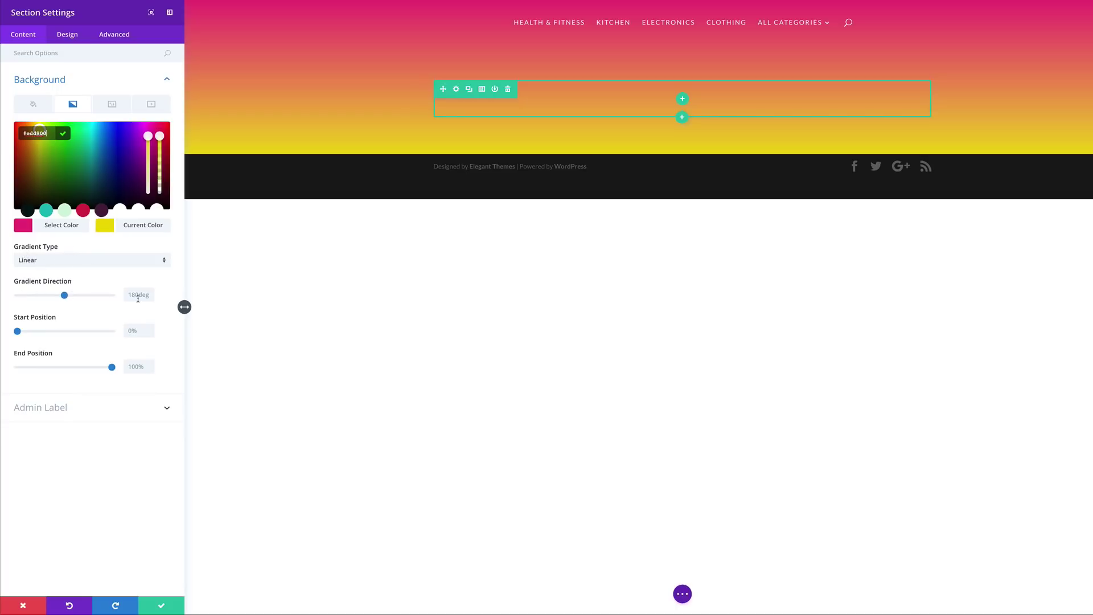
left_click_drag(64, 296, 45, 296)
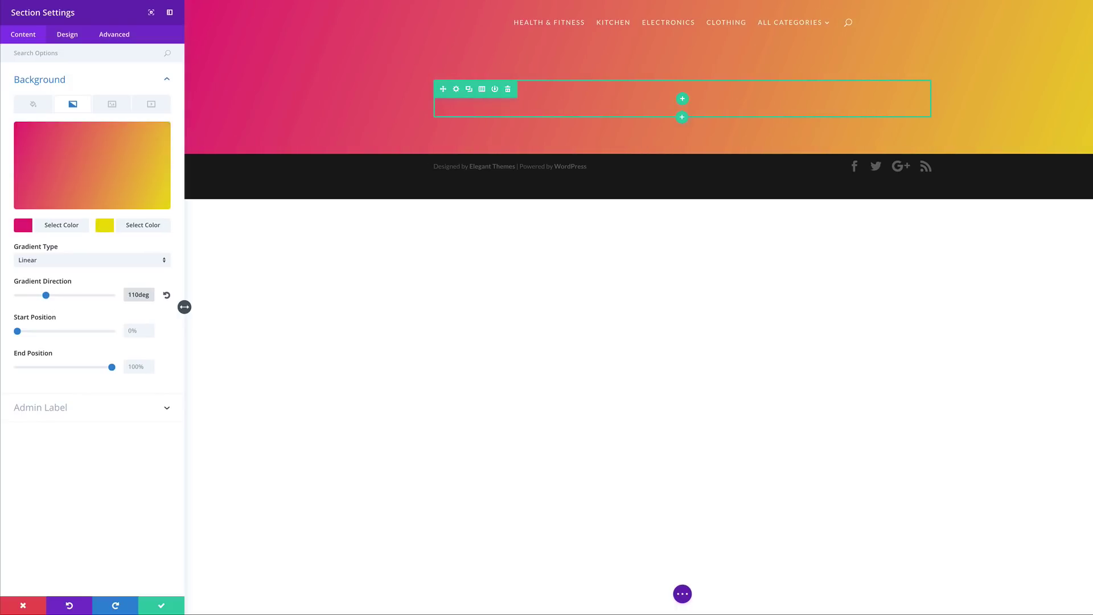
left_click(174, 327)
Step: Set the section's custom padding to 100px top and 200px bottom, and save the section settings
left_click(77, 36)
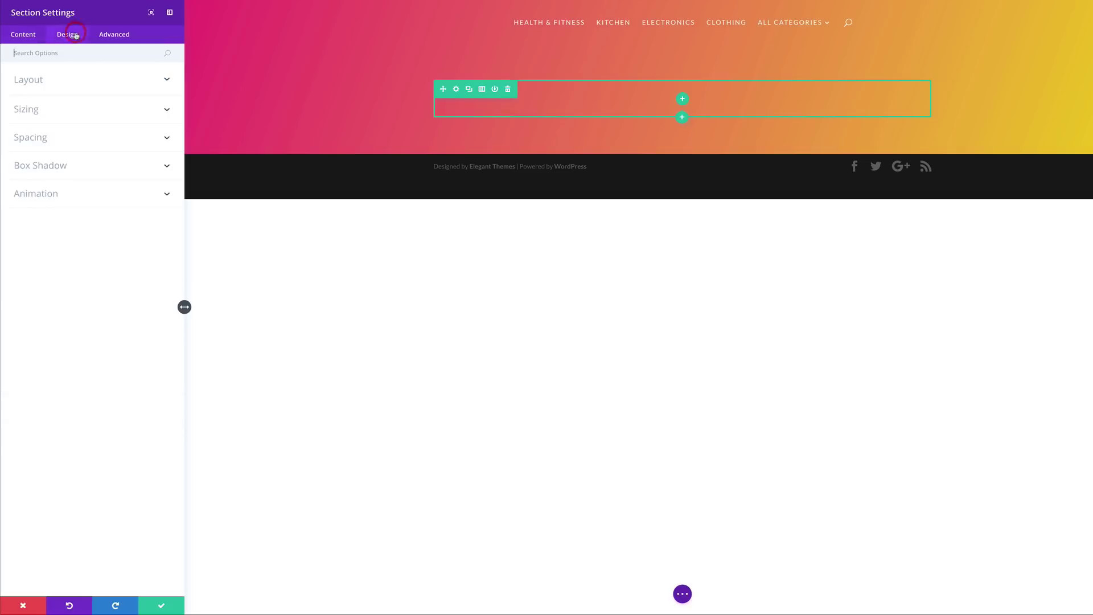
left_click(46, 140)
left_click(34, 217)
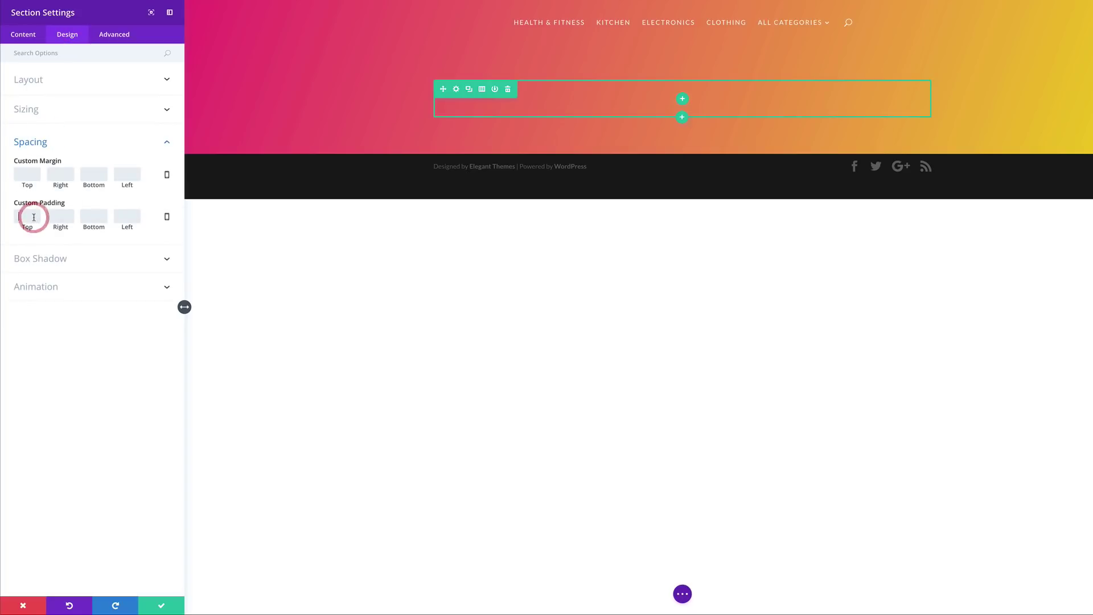
type("100")
left_click(90, 219)
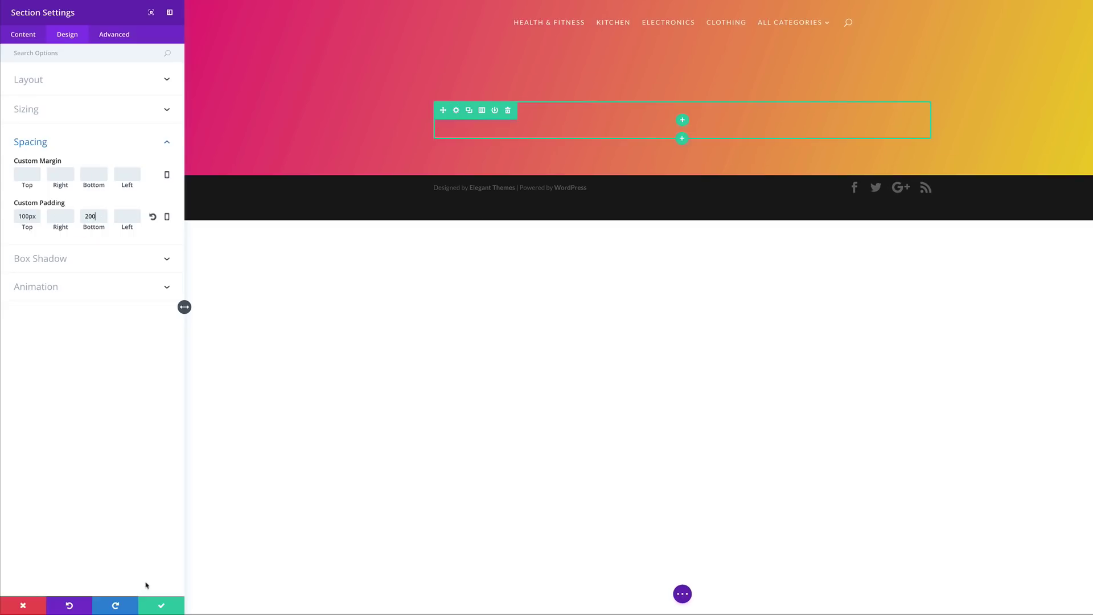
left_click(163, 606)
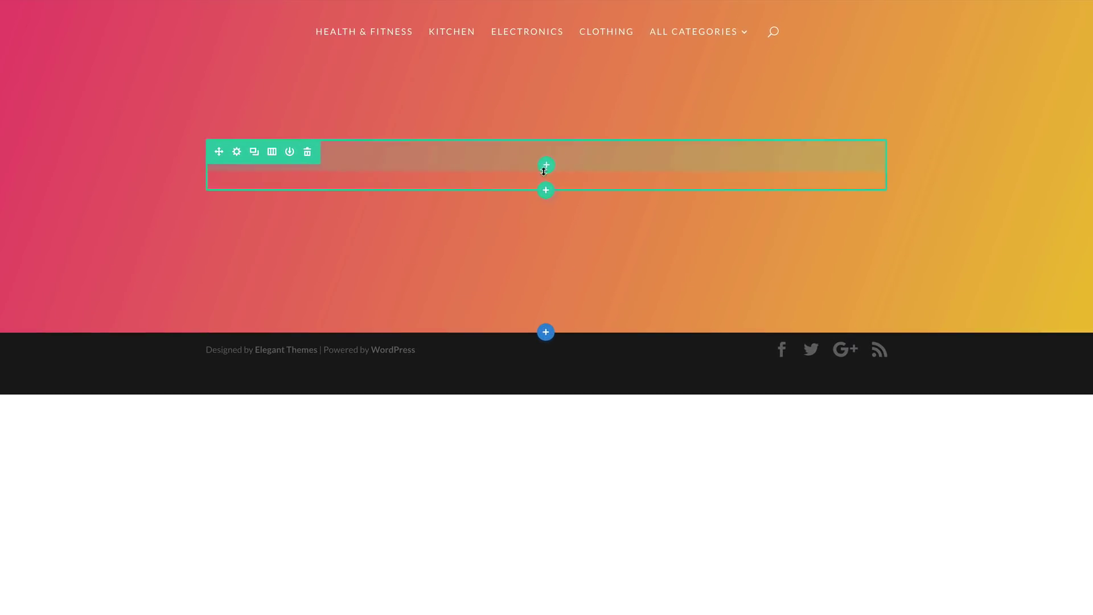
Step: Give the section's empty row a single-column layout and dismiss the module list without inserting a module
left_click(546, 166)
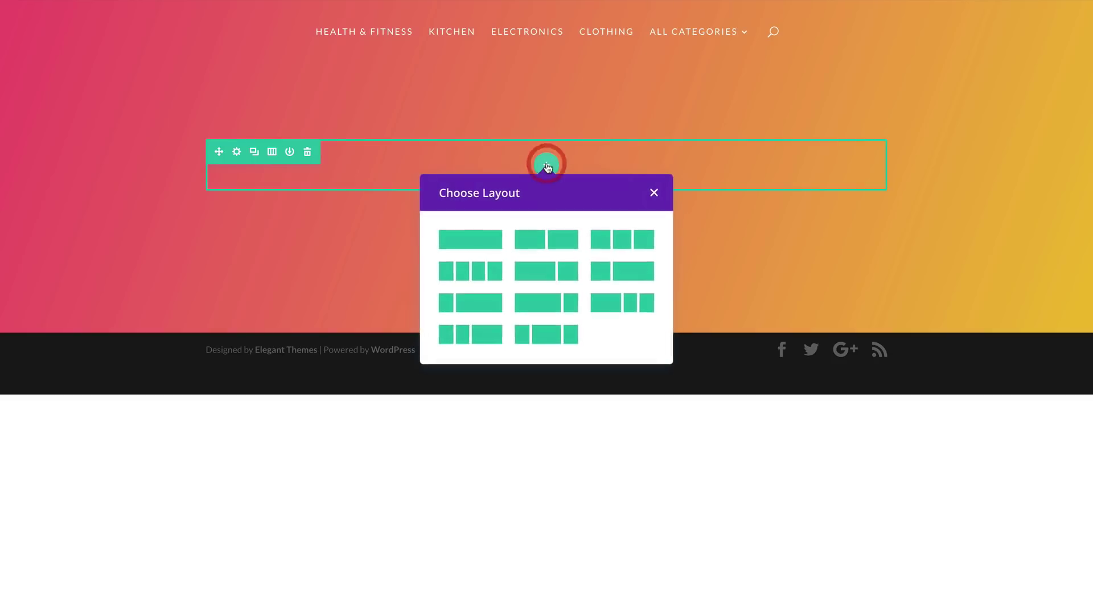
left_click(480, 243)
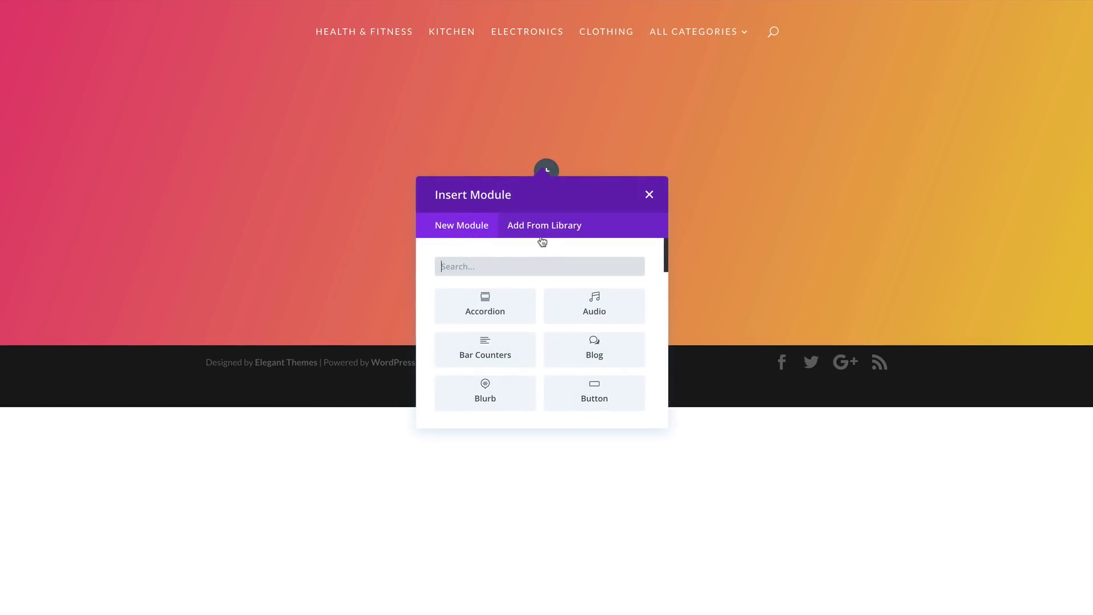
left_click(485, 268)
left_click(649, 194)
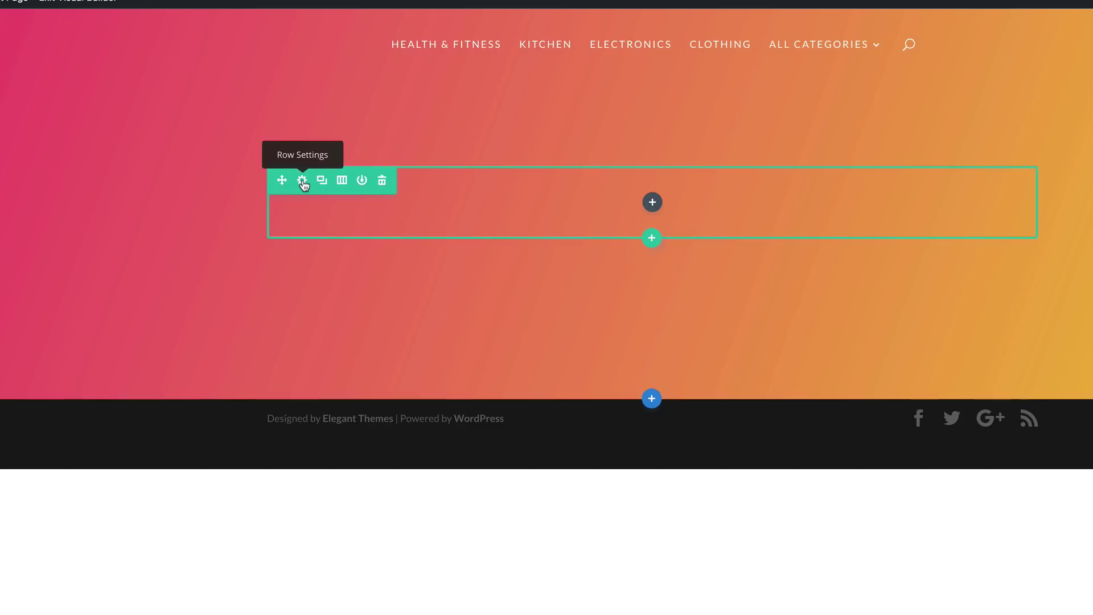
Step: Add a gradient background to the single-column row in its row settings
left_click(303, 180)
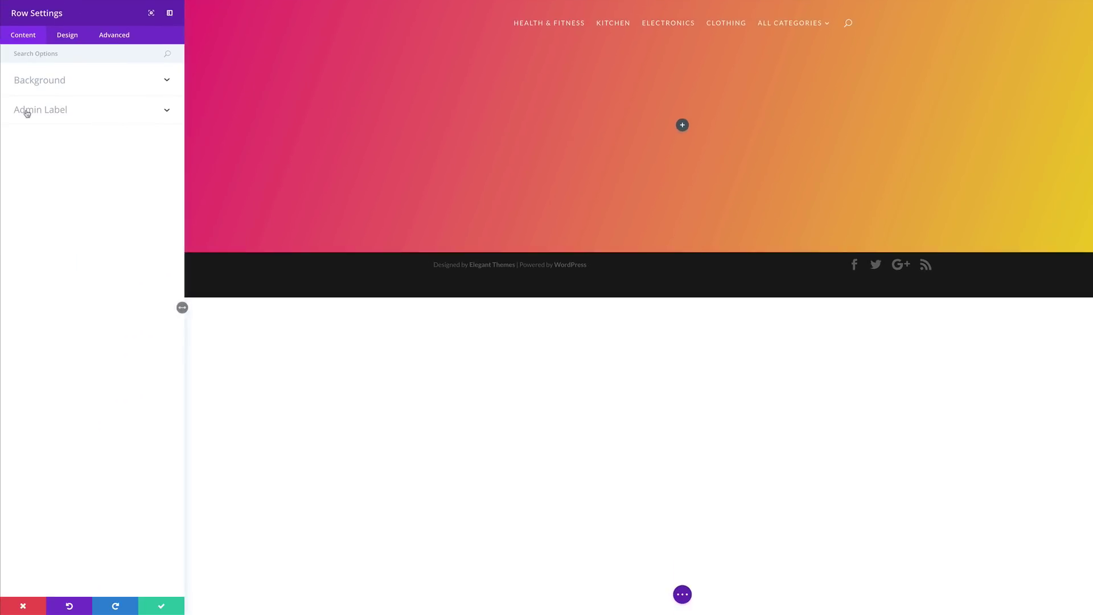
left_click(51, 81)
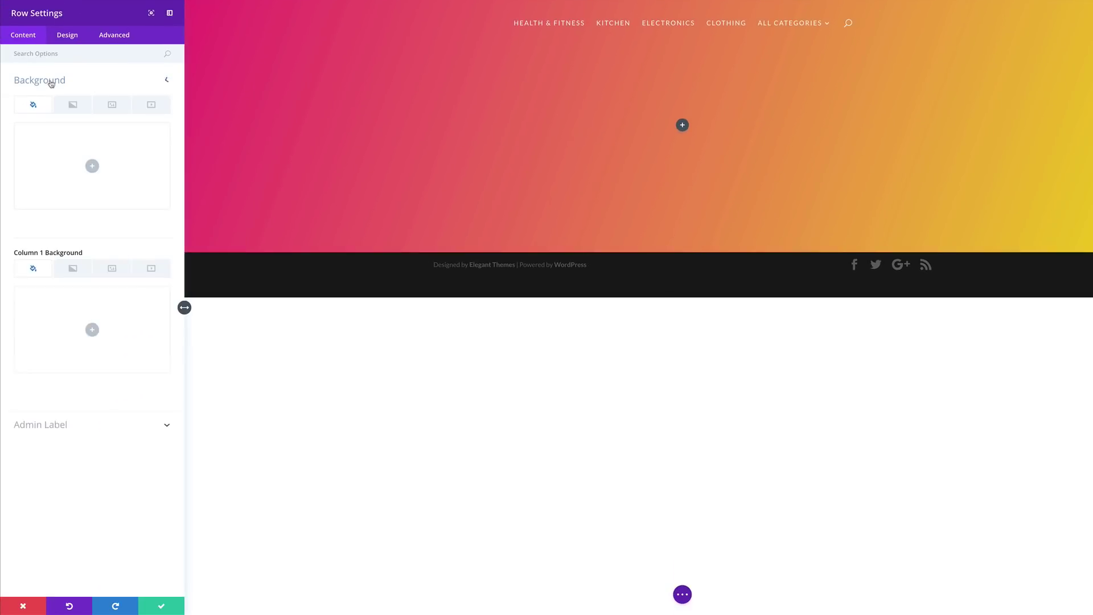
left_click(73, 106)
left_click(92, 166)
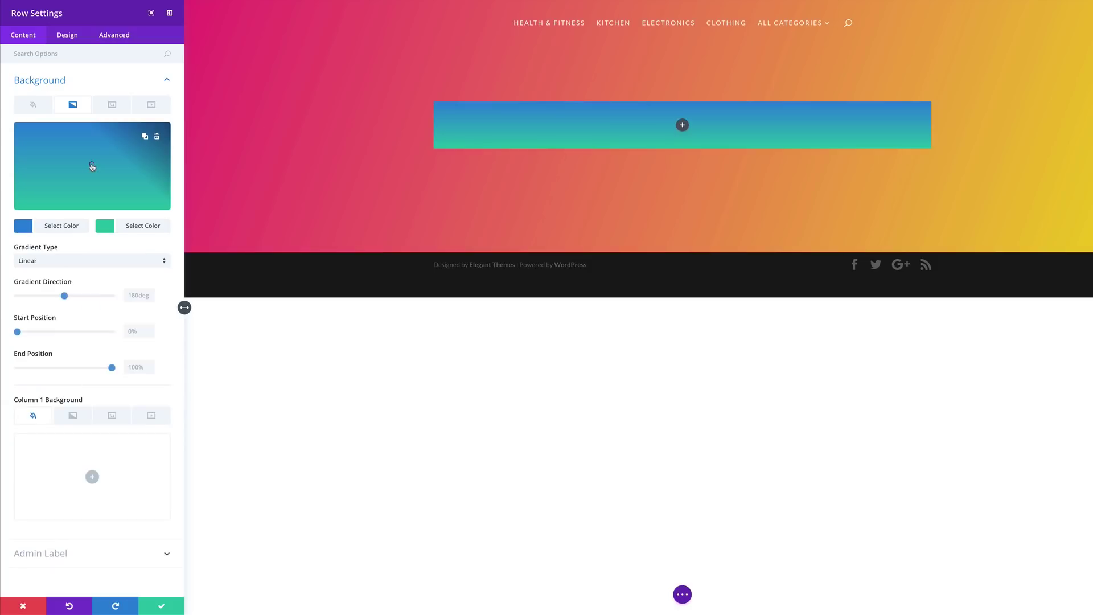
Step: Set the row gradient's first color to rgba(255,255,255,0) and its second color to #ea2e7d
left_click(24, 227)
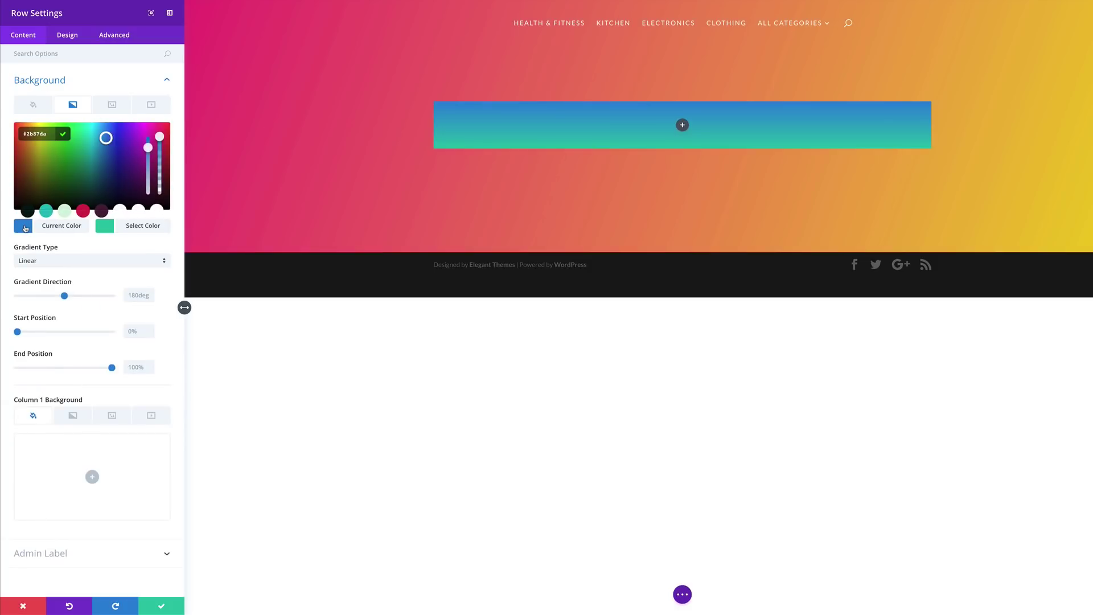
left_click_drag(161, 139, 162, 159)
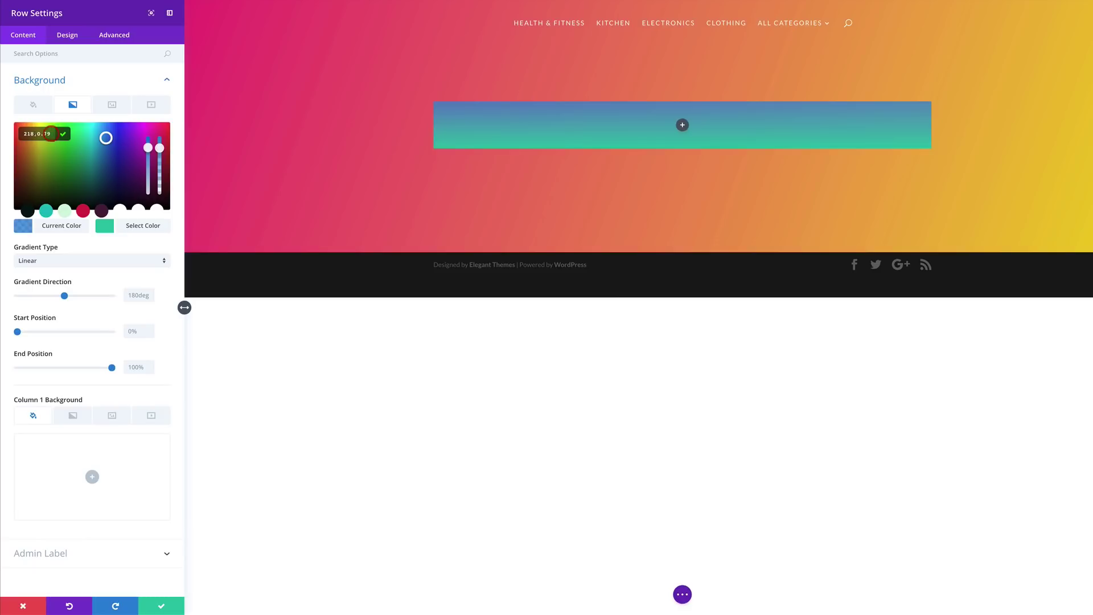
left_click(160, 143)
left_click(160, 152)
left_click(38, 134)
key("ctrl+a")
type("rgba(255,255,255,0)")
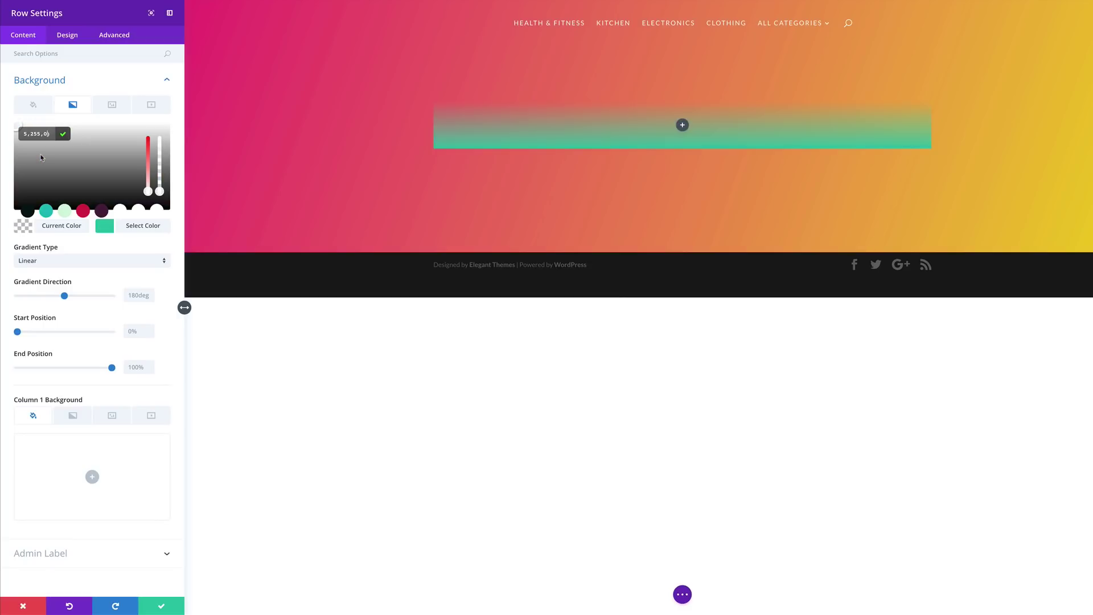
left_click(105, 228)
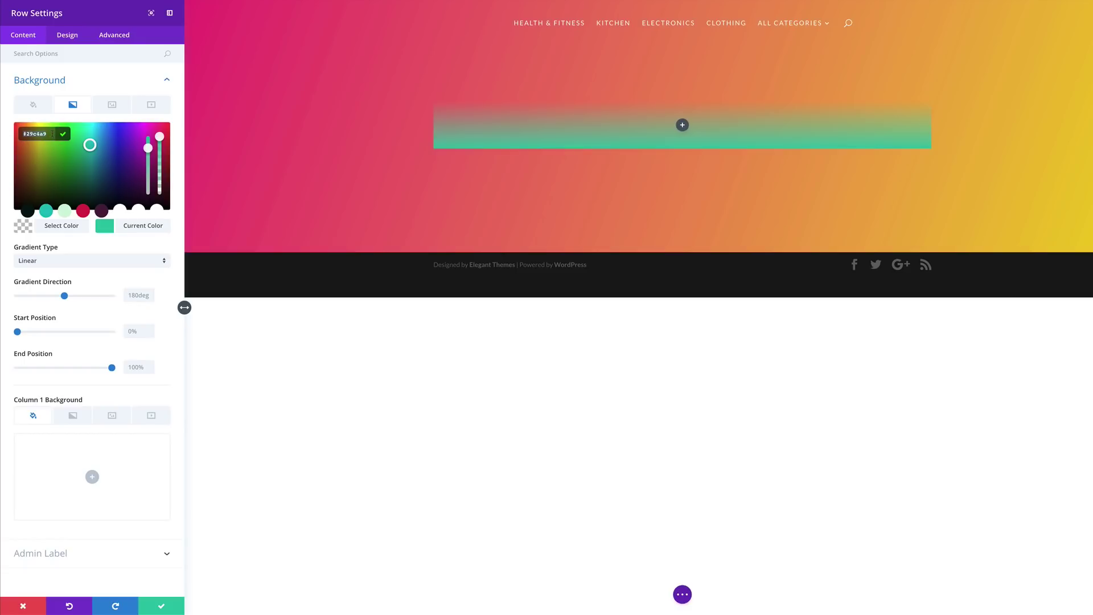
type("#ea2e7d")
left_click(120, 246)
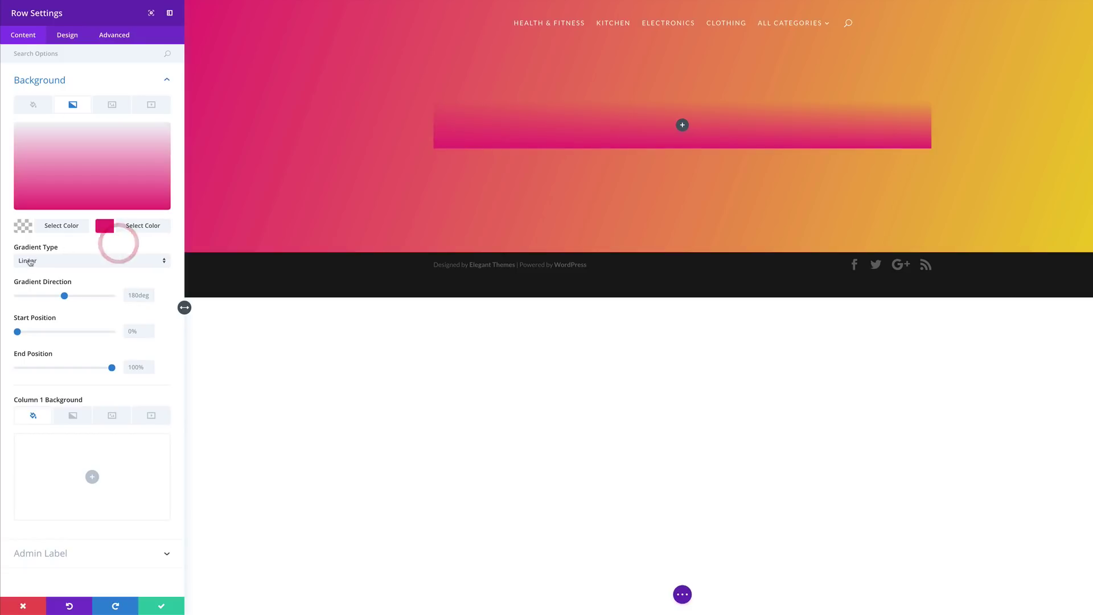
Step: Change the row's gradient type to Radial and set its start position to 56%
left_click(34, 263)
left_click(44, 286)
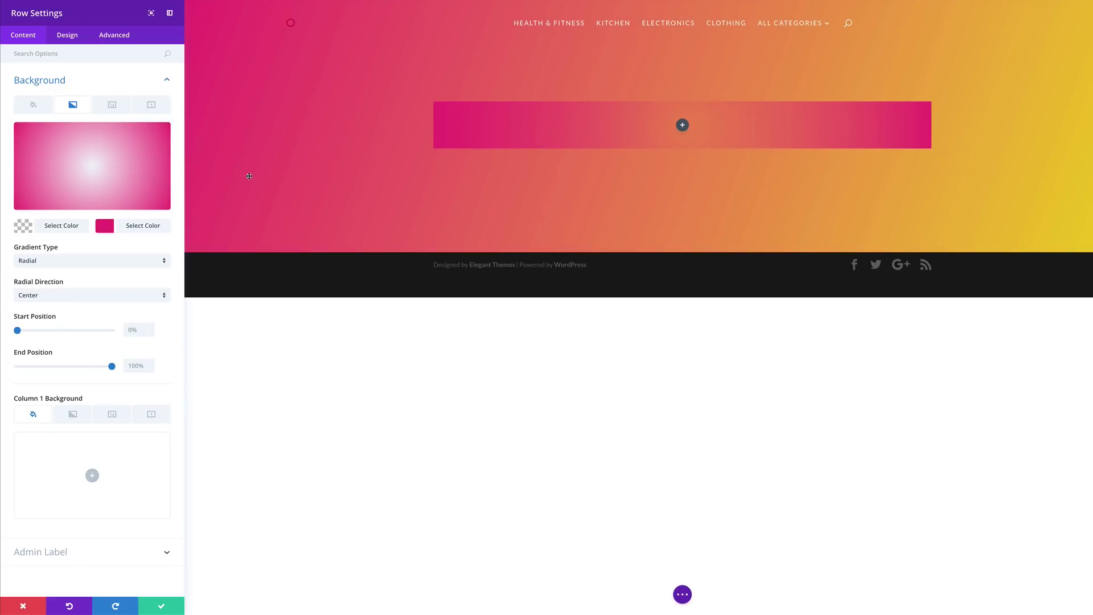
left_click(132, 330)
type("56%")
left_click(175, 358)
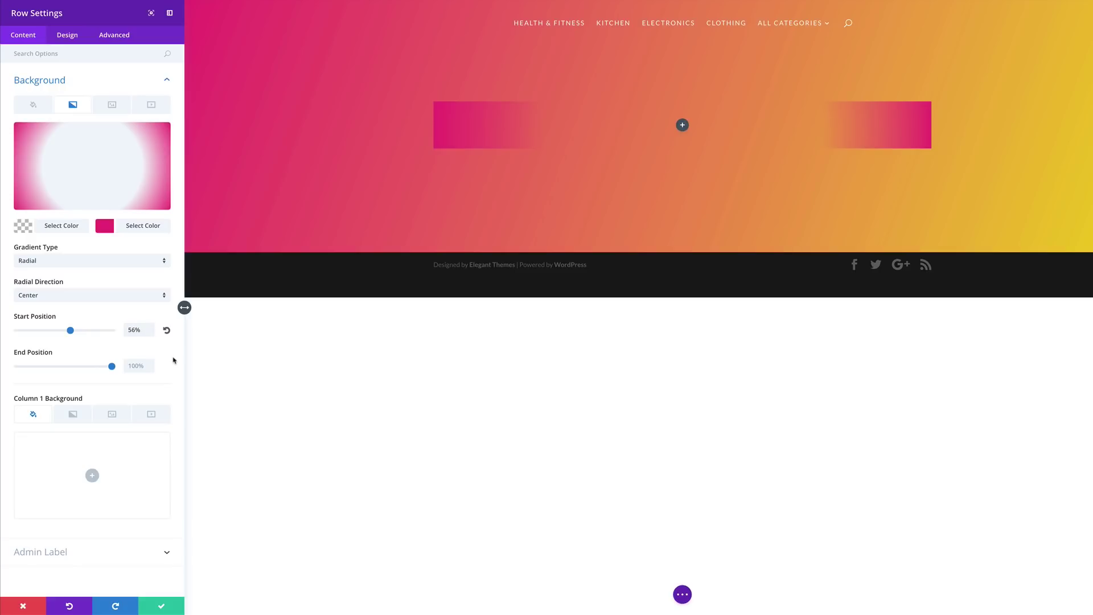
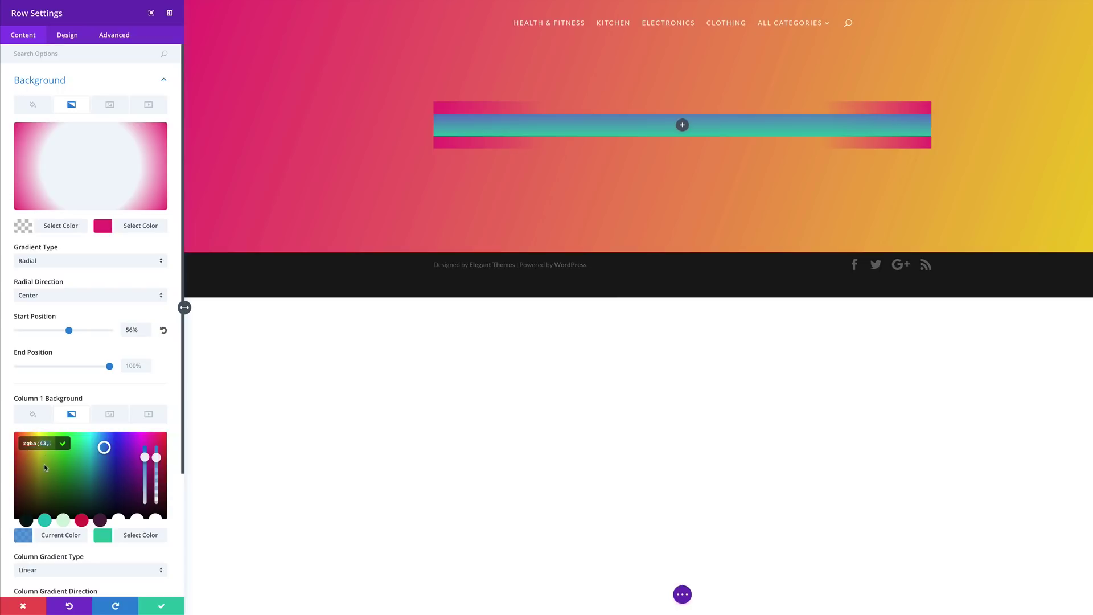
Step: Set the Column 1 gradient's first color to a semi-transparent yellow and its second color to rgba(255,255,255,0)
key("ctrl+v")
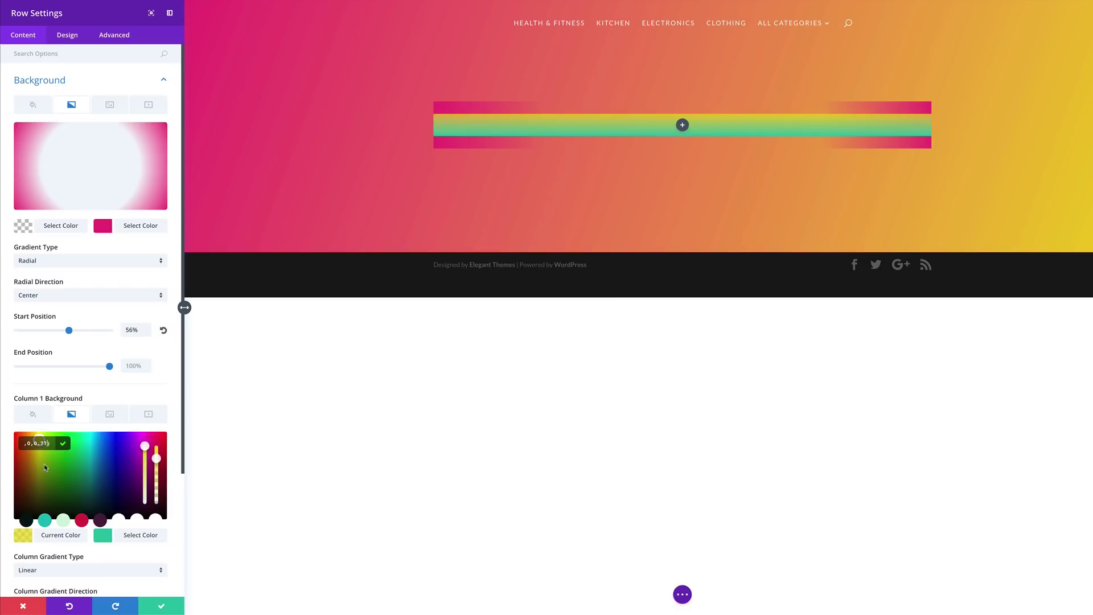
left_click(105, 539)
left_click_drag(156, 446, 156, 456)
left_click_drag(47, 443, 40, 443)
type("255,255,255,0)")
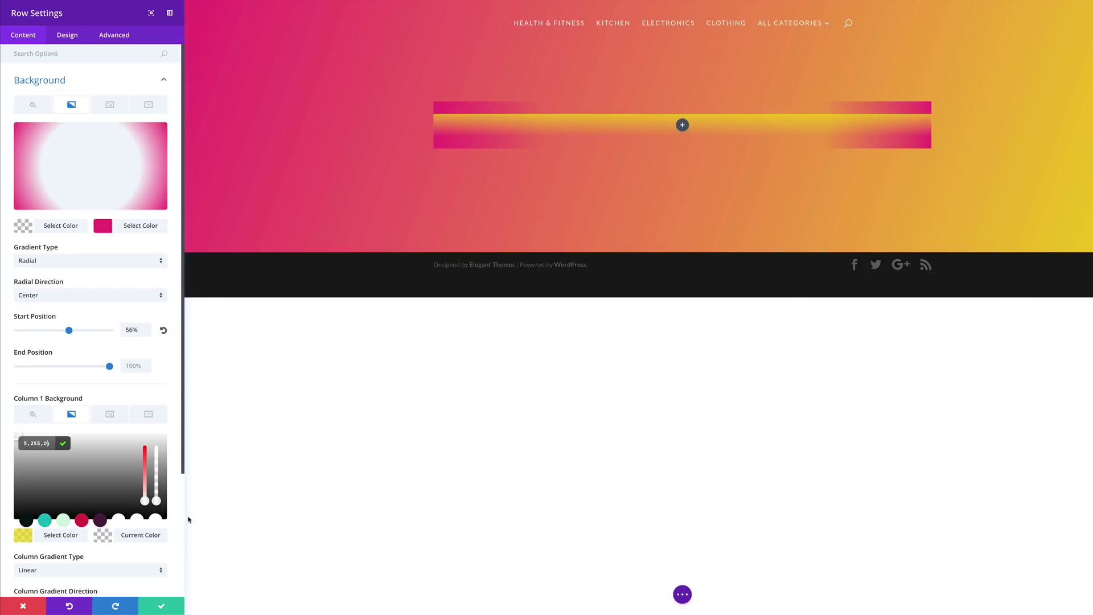
left_click_drag(184, 473, 184, 603)
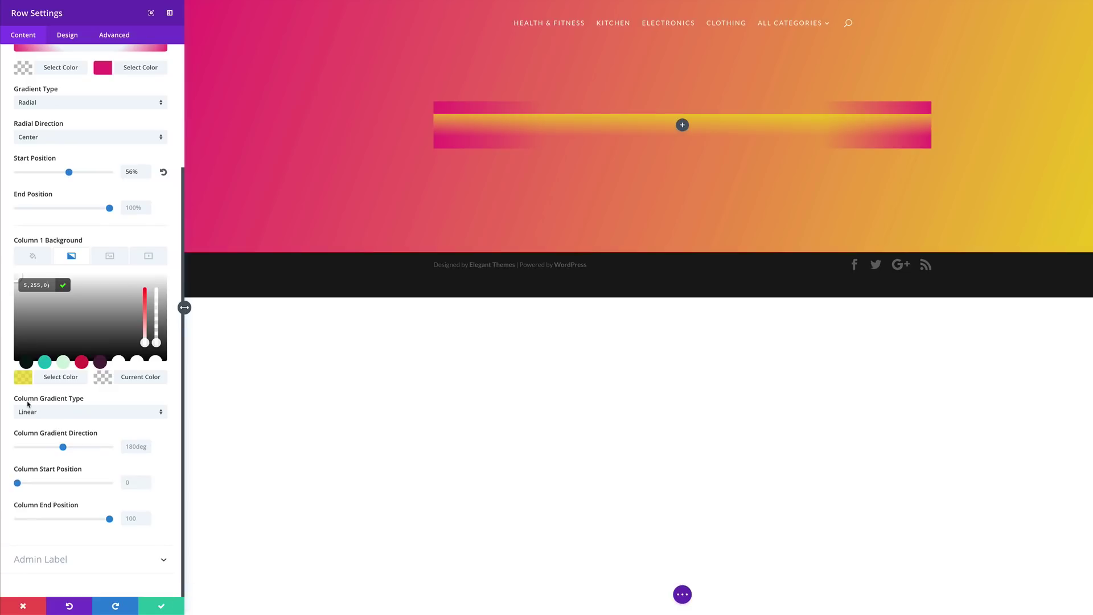
left_click(111, 397)
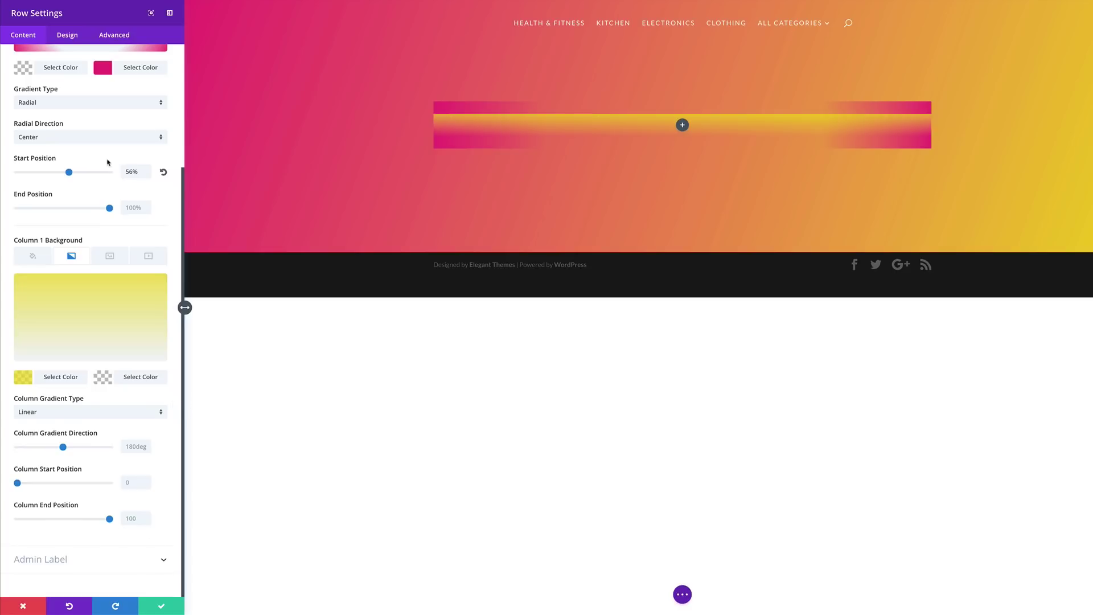
Step: Enable a custom width for the row, switch its unit to percent and set the width to 27%
left_click(68, 36)
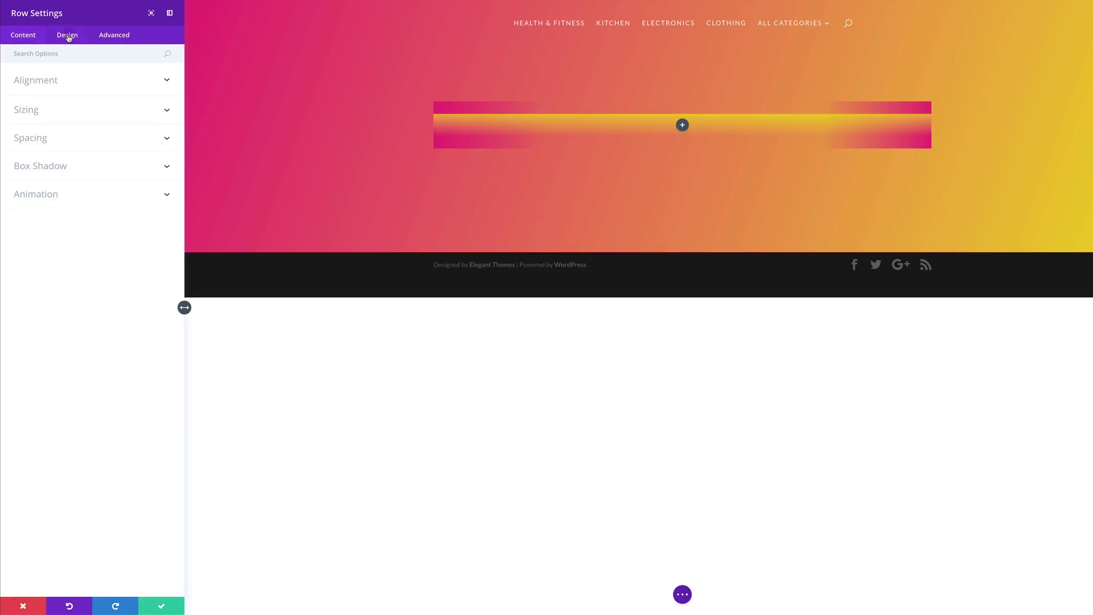
left_click(34, 112)
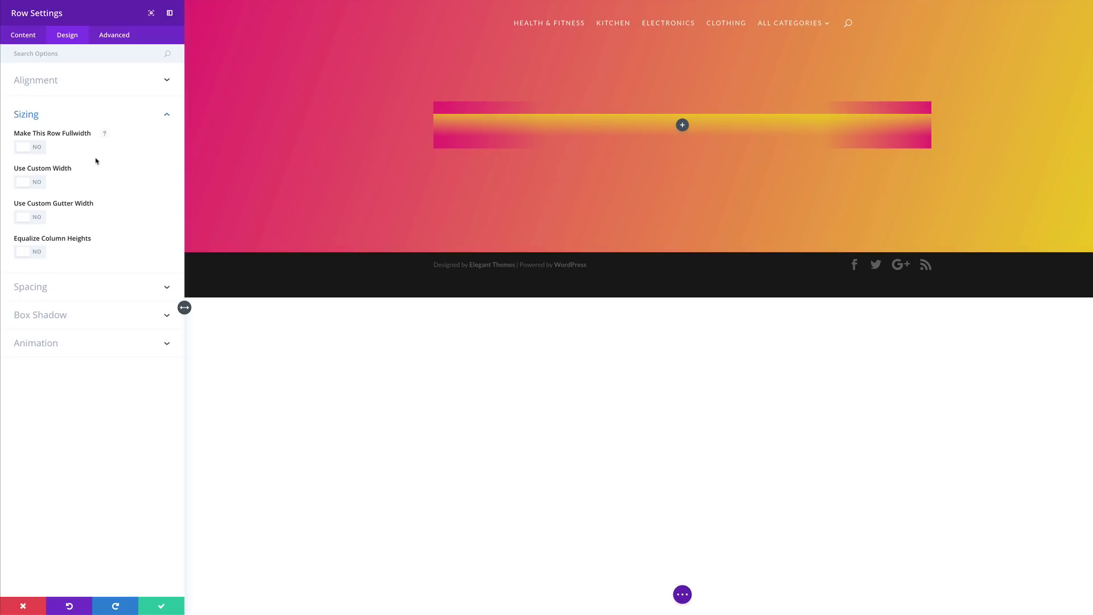
left_click(38, 183)
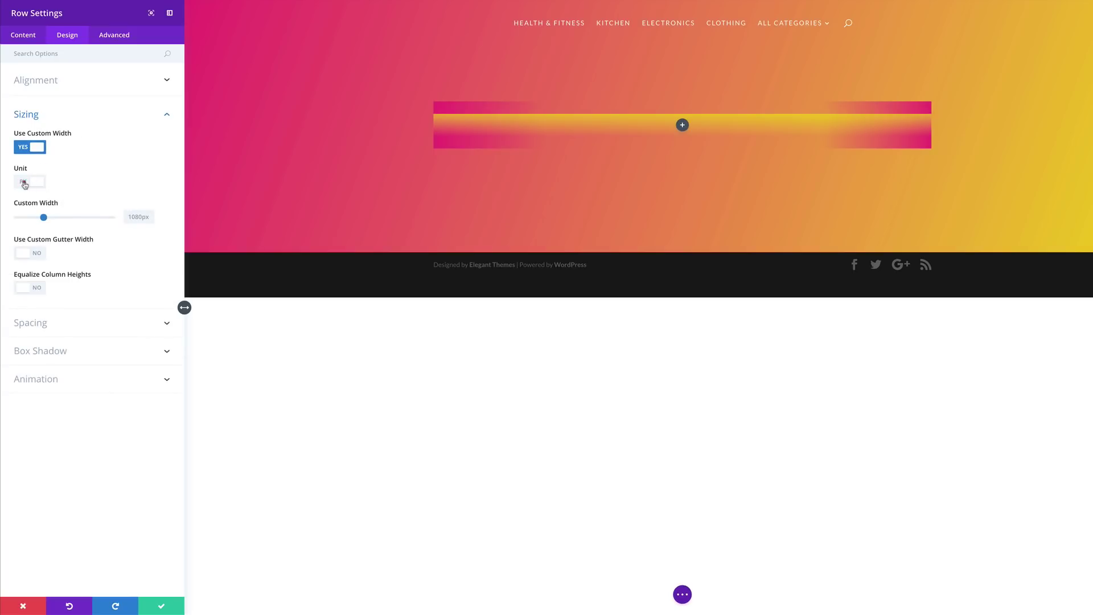
left_click(25, 183)
double_click(126, 217)
type("27")
left_click(159, 170)
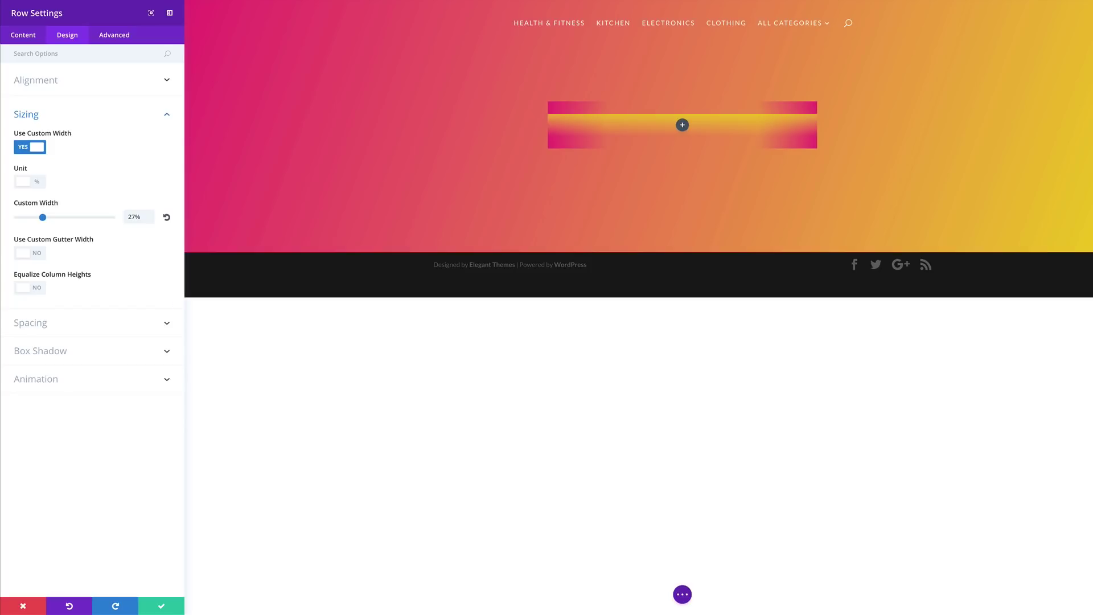
Step: Set the row's custom margin to 20px on all four sides and save the row settings
left_click(44, 324)
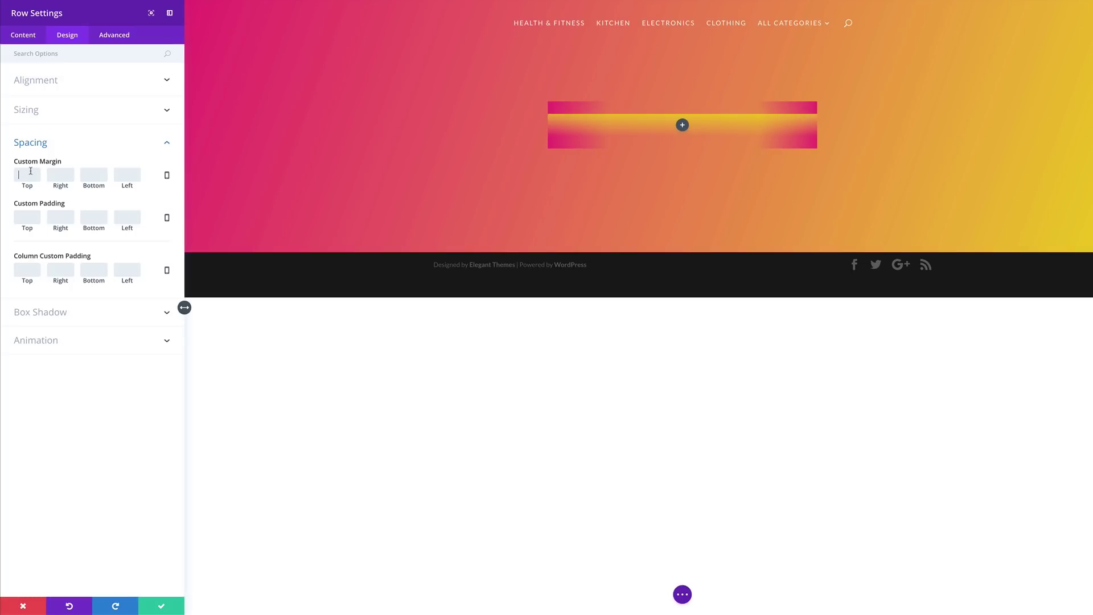
type("20px")
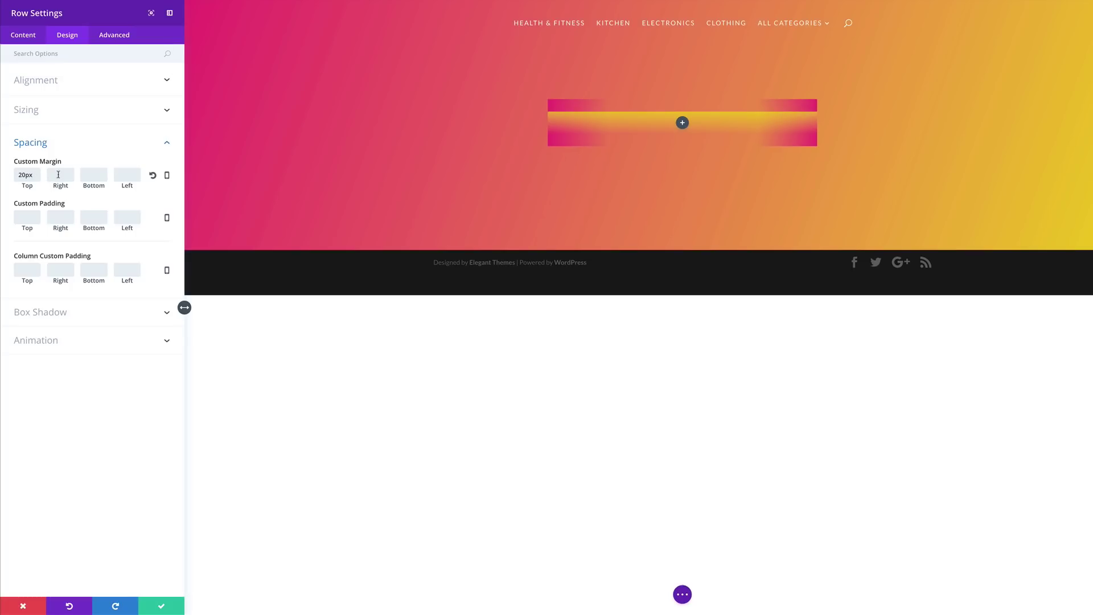
type("20px")
left_click(91, 175)
type("20px")
left_click(125, 175)
type("20px")
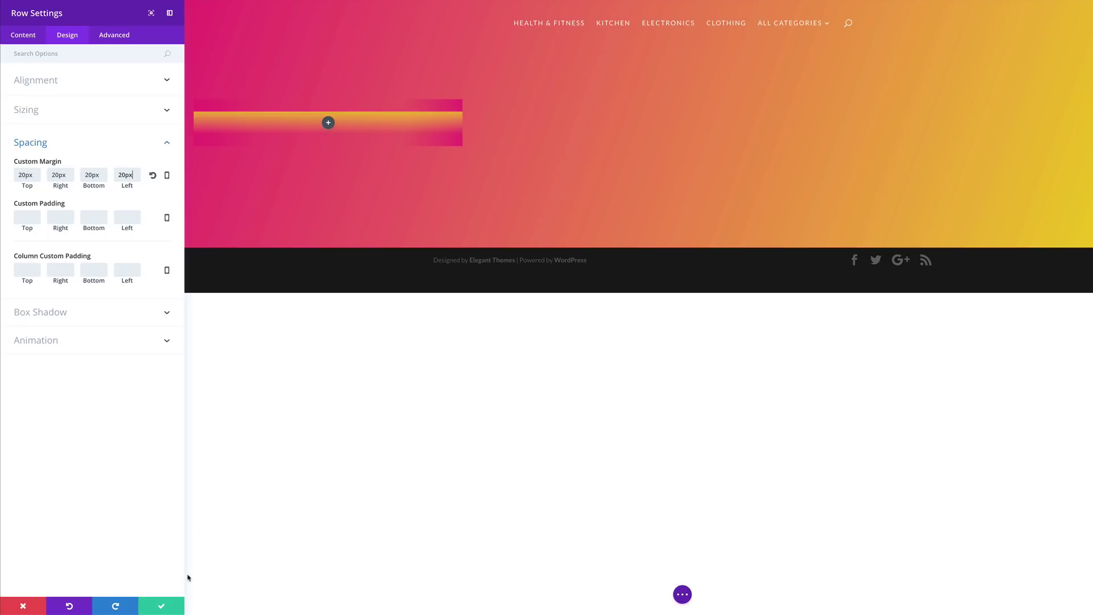
left_click(161, 606)
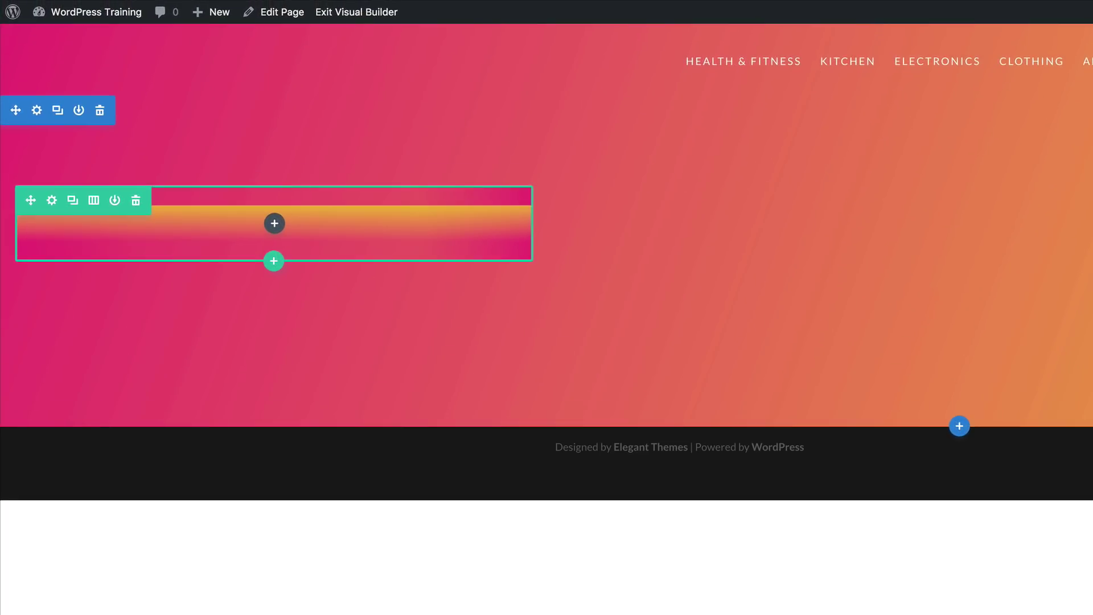
Step: Add a Text module to the hero row and enter SURRENDER as its content
left_click(275, 224)
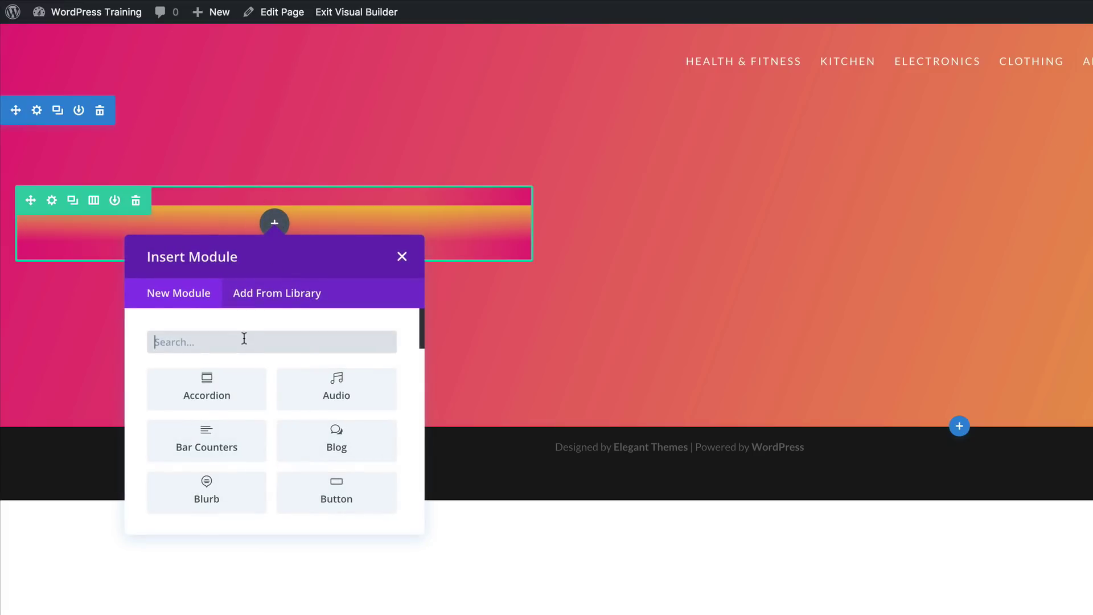
left_click(243, 341)
type("text")
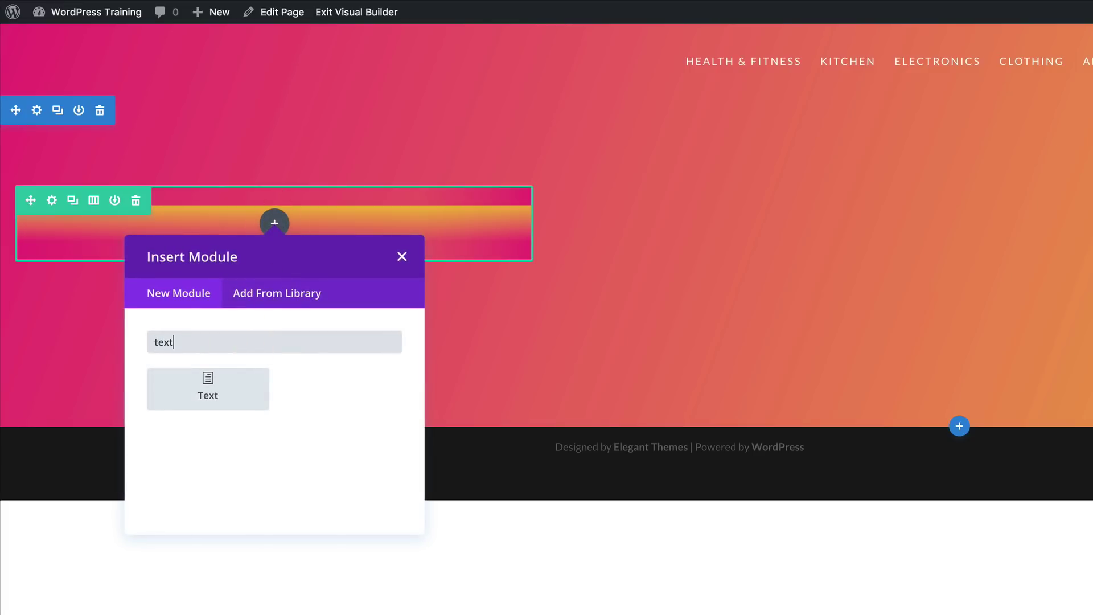
left_click(245, 388)
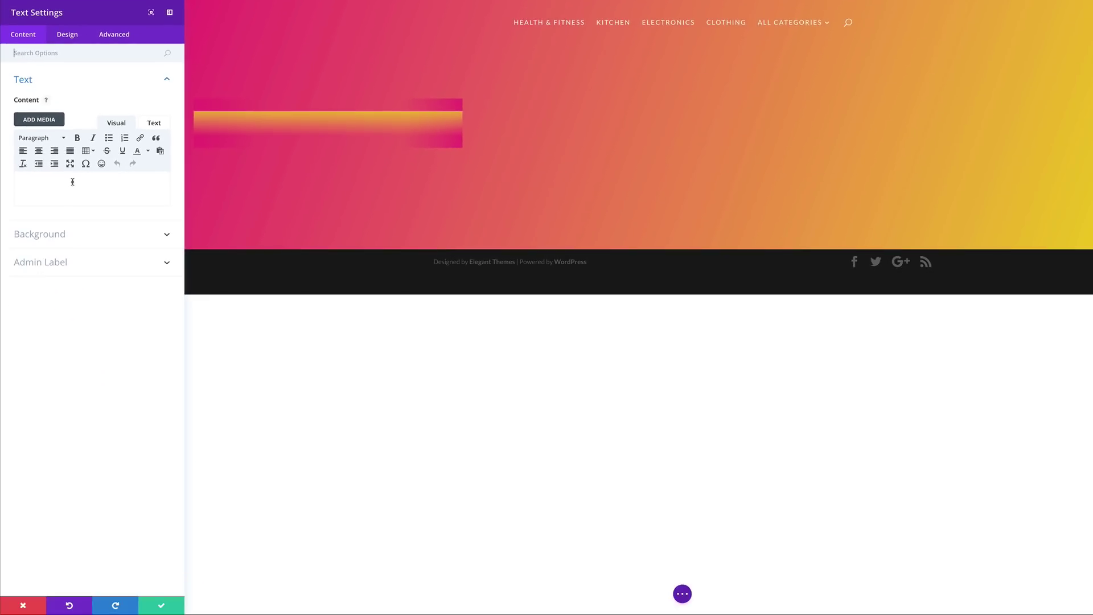
left_click(72, 182)
type("SURRENDER")
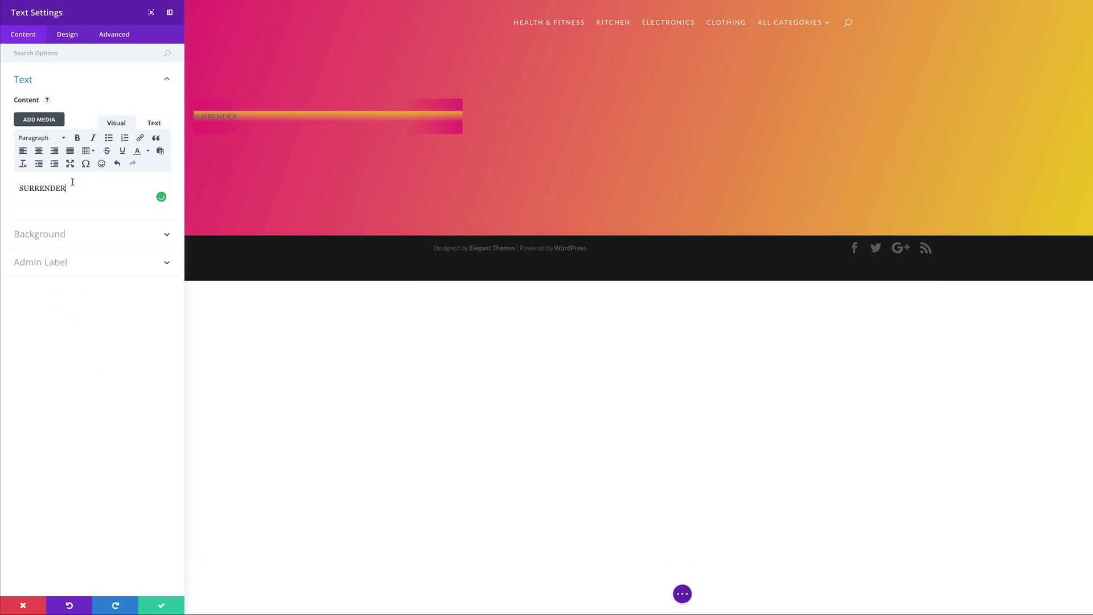
Step: Set the SURRENDER text's font to Arvo and its size to 98px
left_click(69, 35)
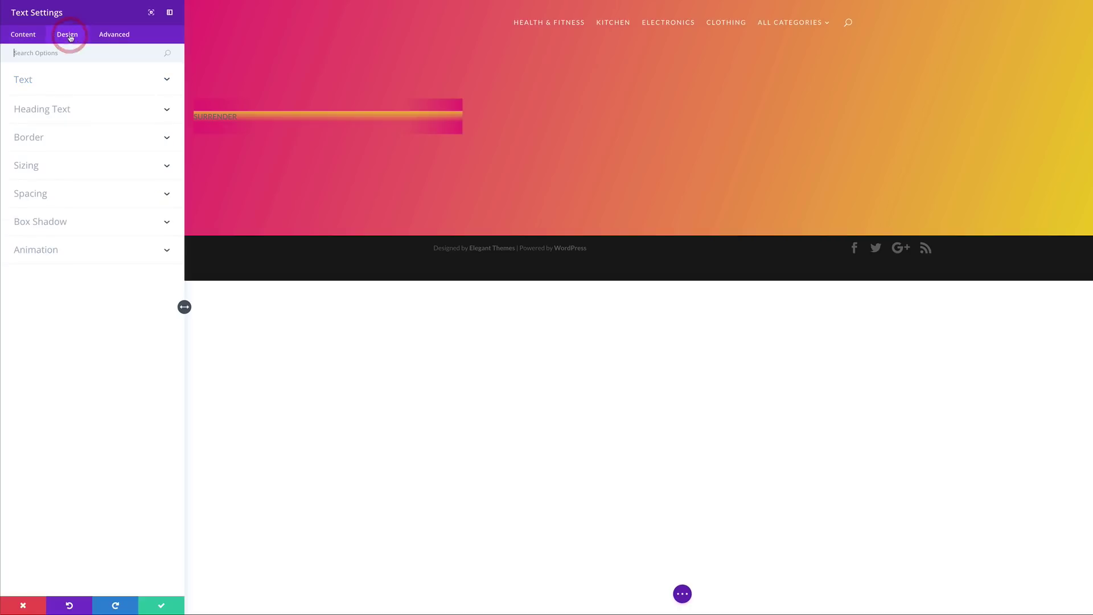
left_click(31, 83)
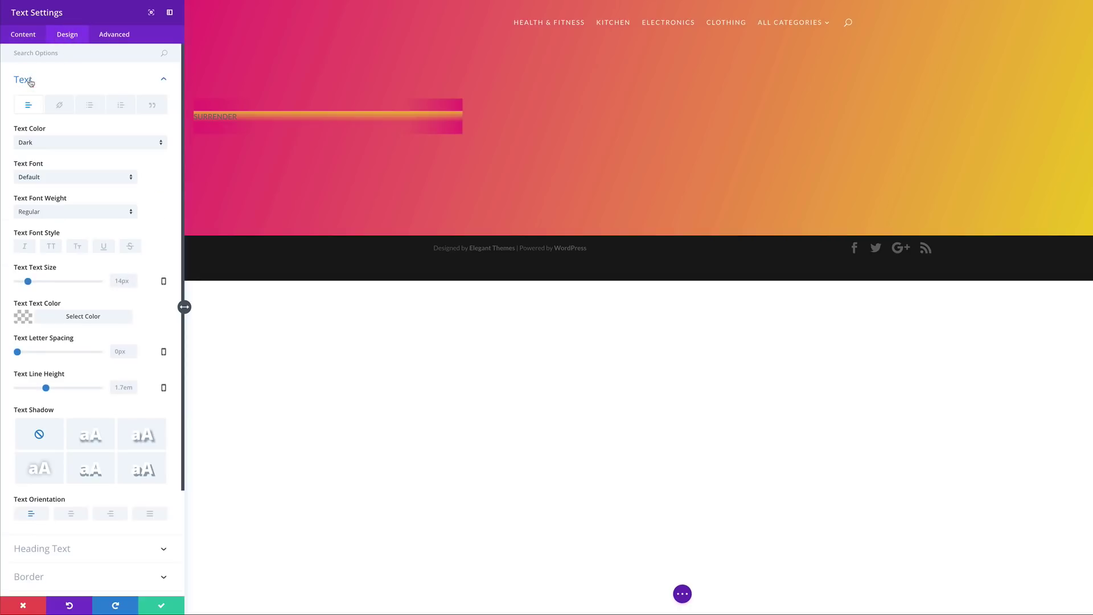
left_click(51, 176)
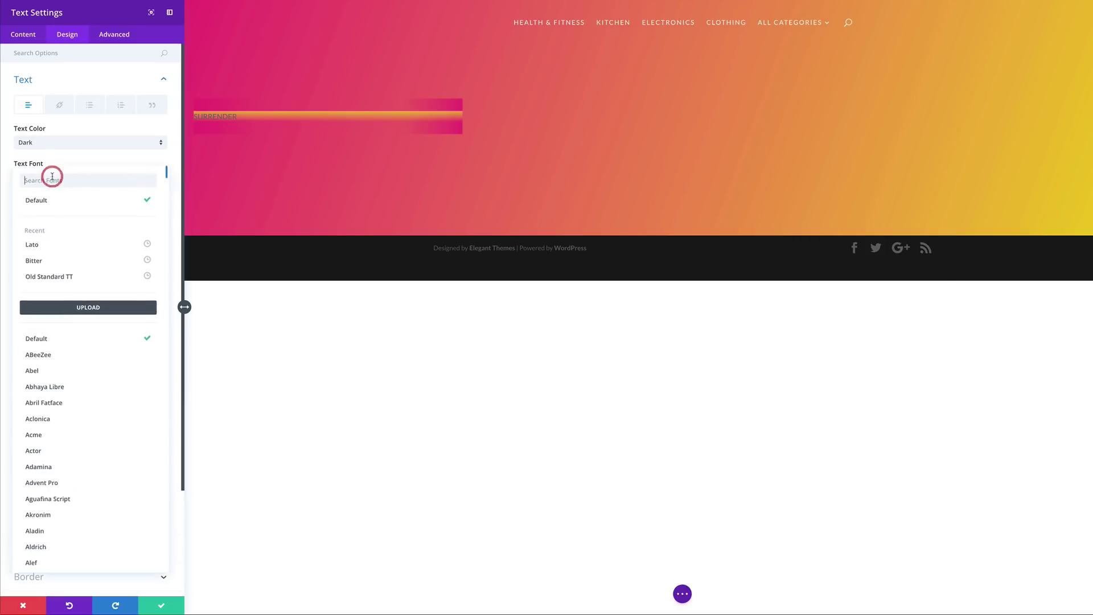
left_click(56, 185)
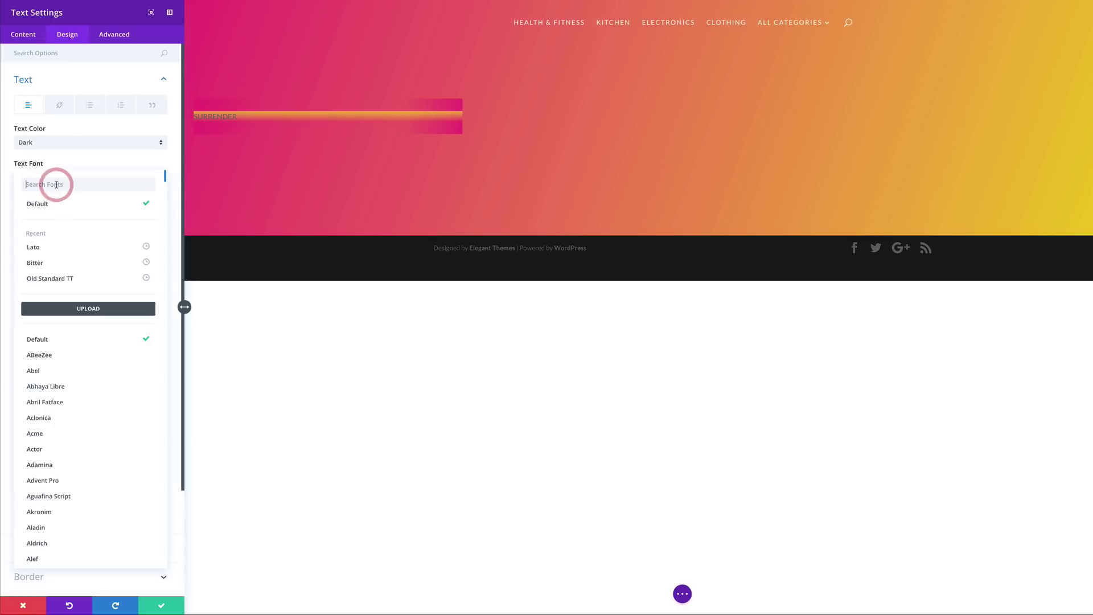
type("ar")
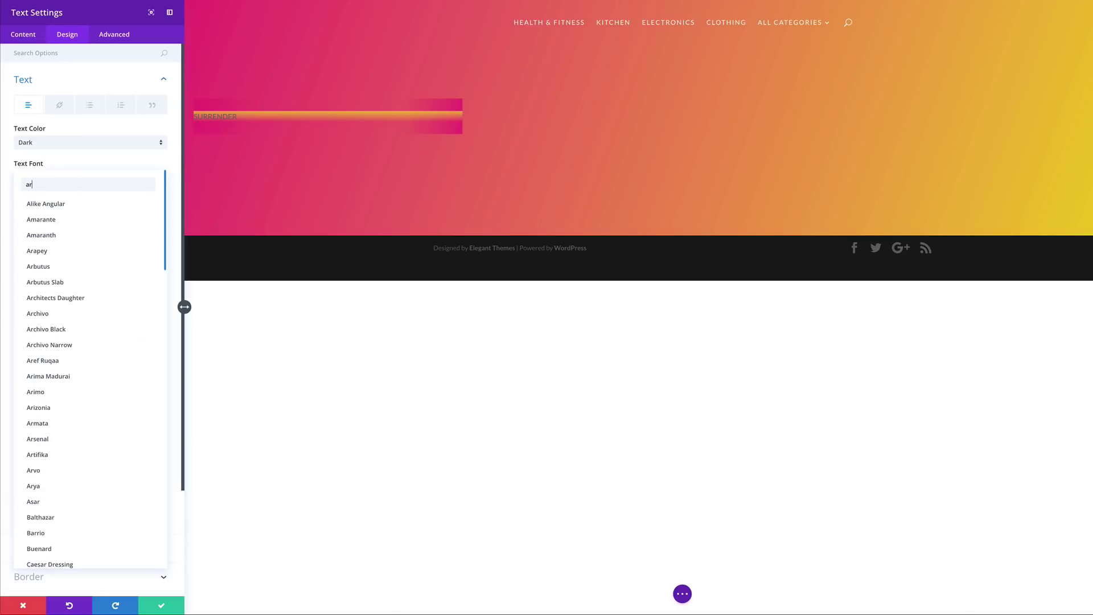
type("v")
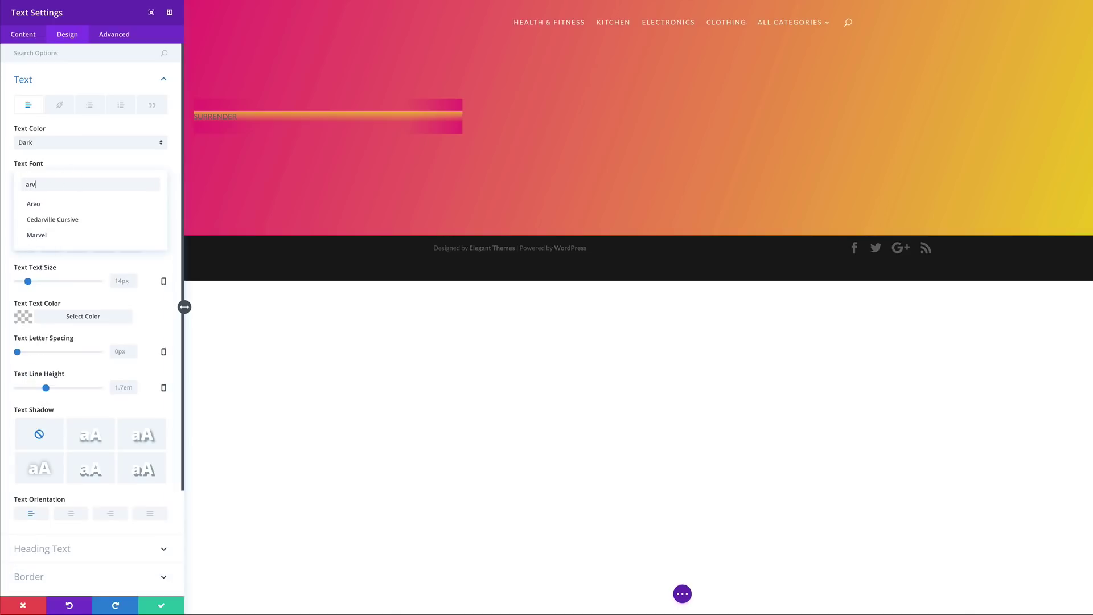
left_click(47, 205)
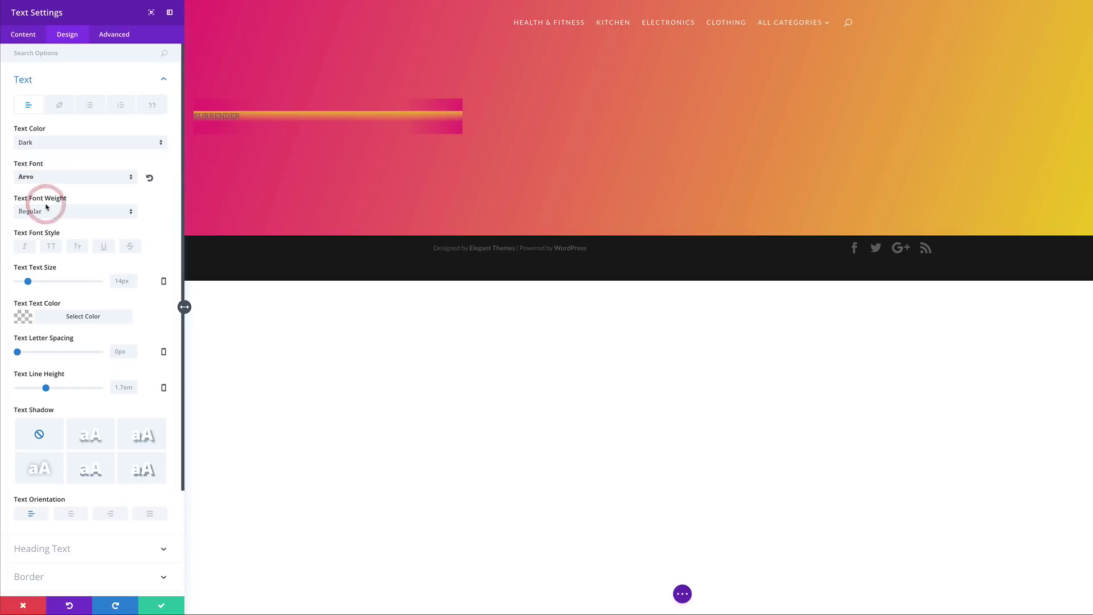
left_click_drag(29, 284, 97, 281)
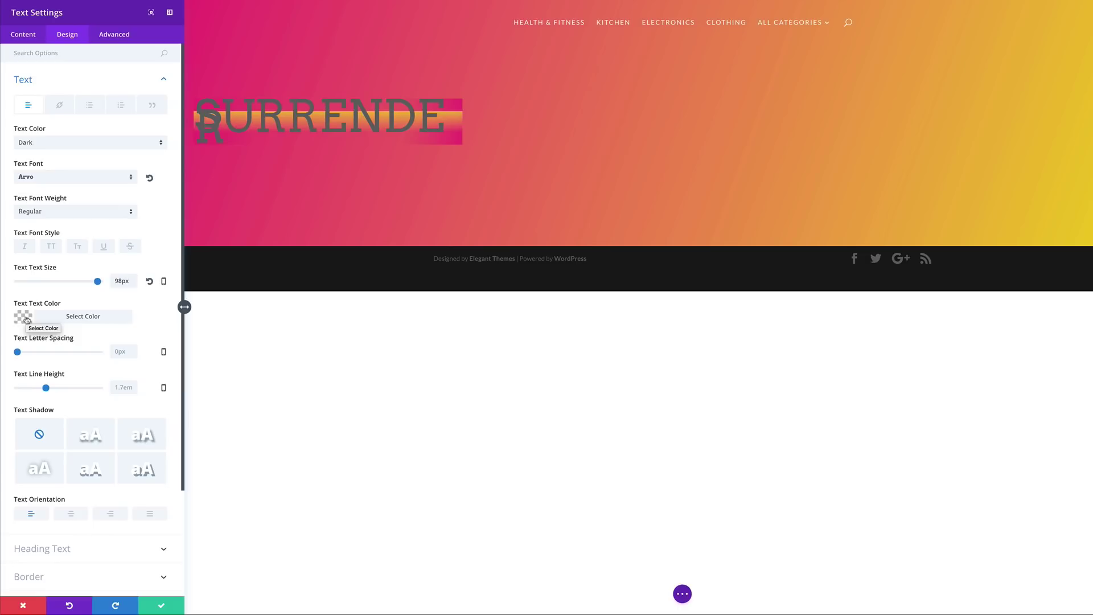
Step: Change the SURRENDER text color to white
left_click(25, 320)
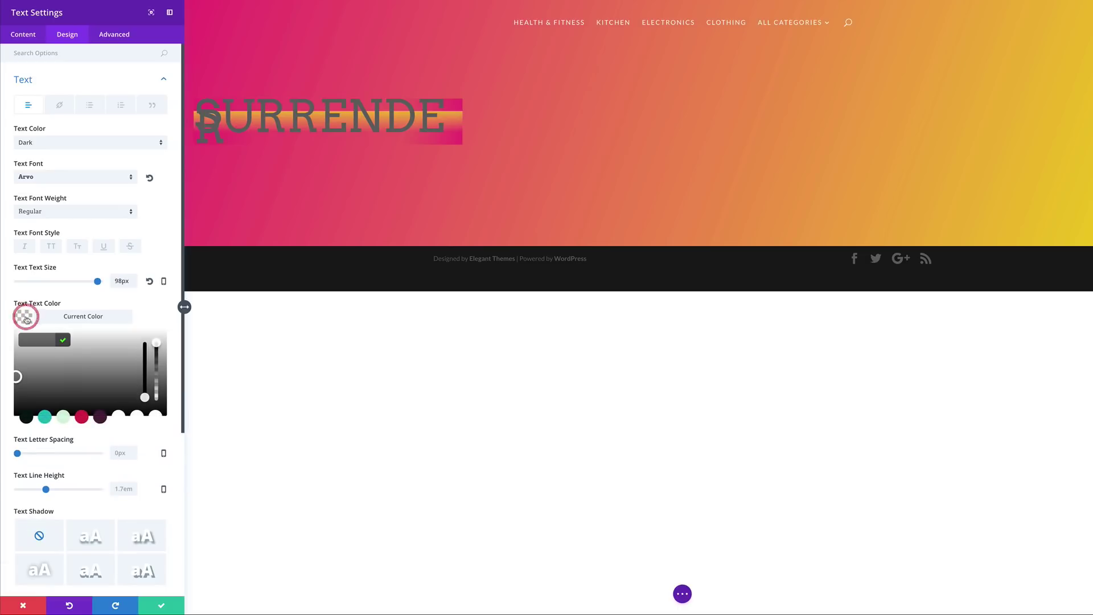
left_click(155, 419)
left_click(141, 316)
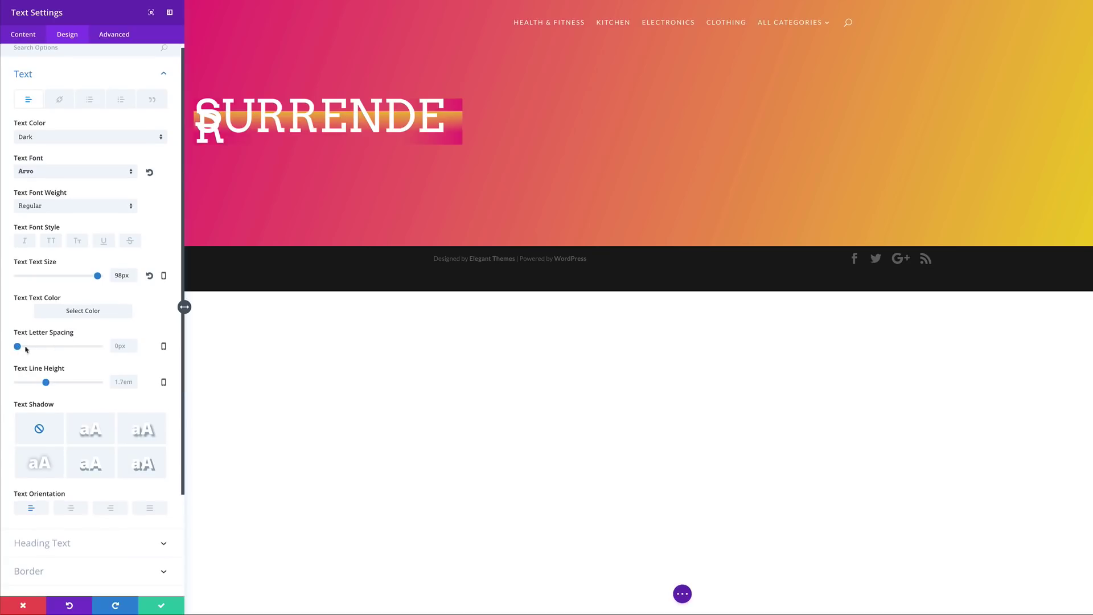
Step: Set the SURRENDER text's letter spacing to 32px and its line height to 1.4em
left_click(128, 345)
type("32px")
left_click(46, 383)
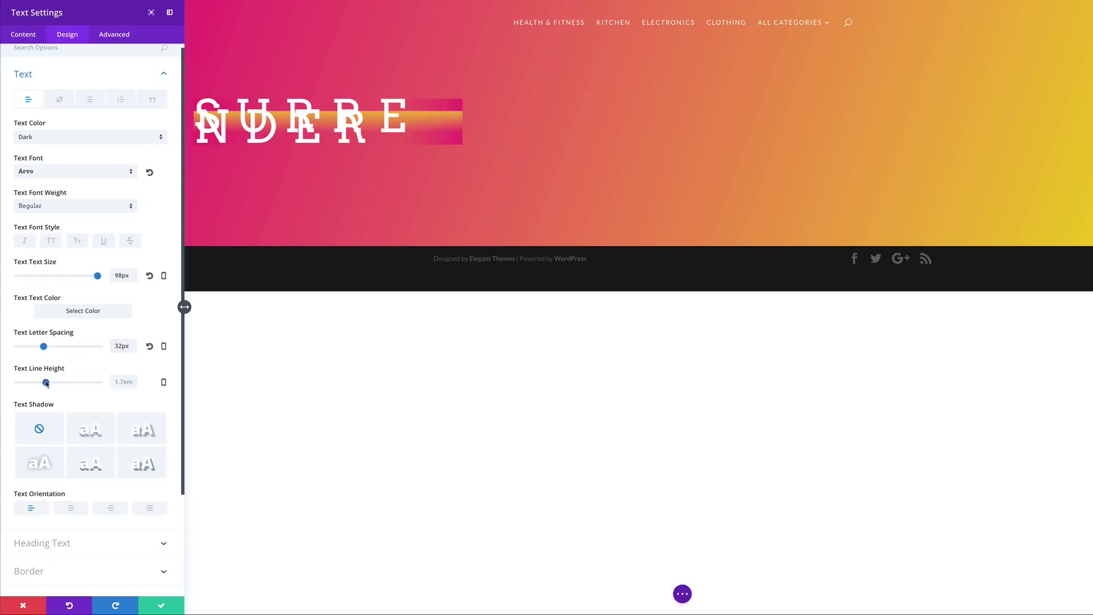
left_click_drag(46, 383, 34, 385)
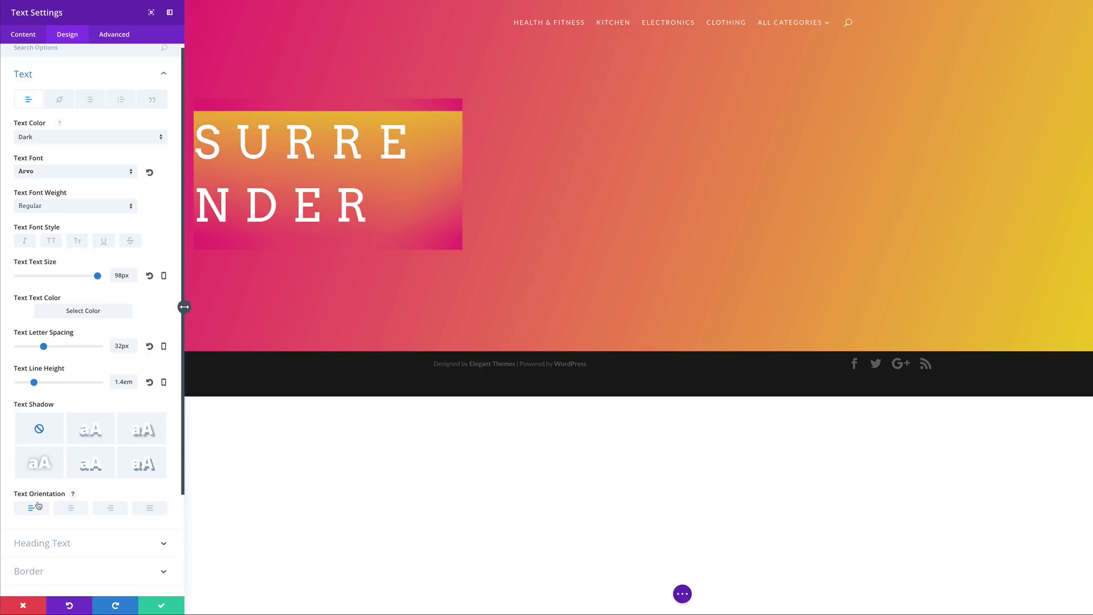
Step: Center the SURRENDER text within its module, and center-align the hero row and save its settings
left_click(72, 511)
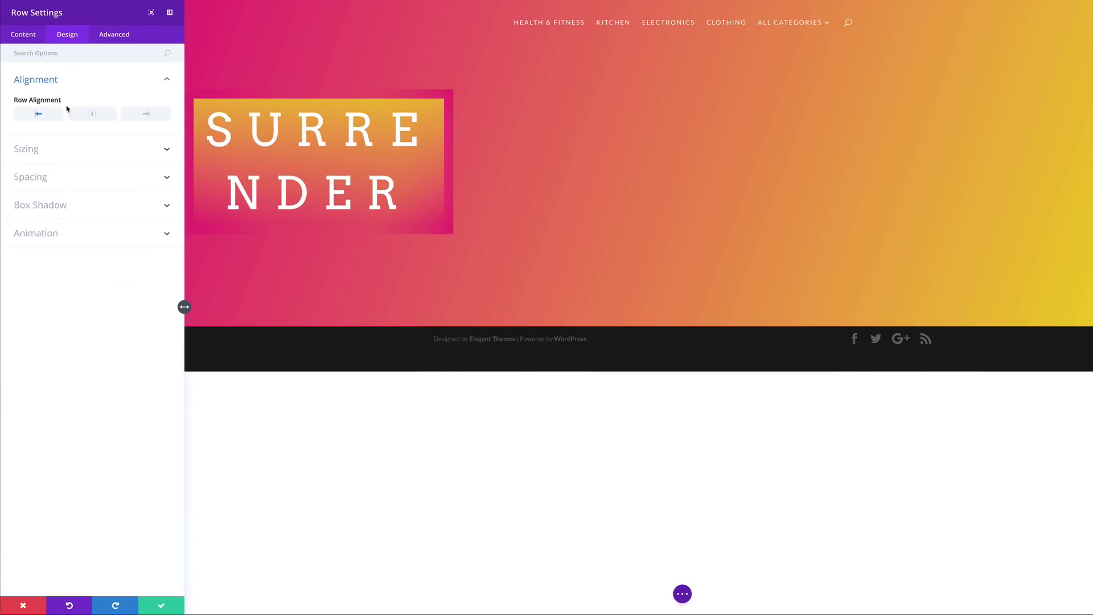
left_click(94, 116)
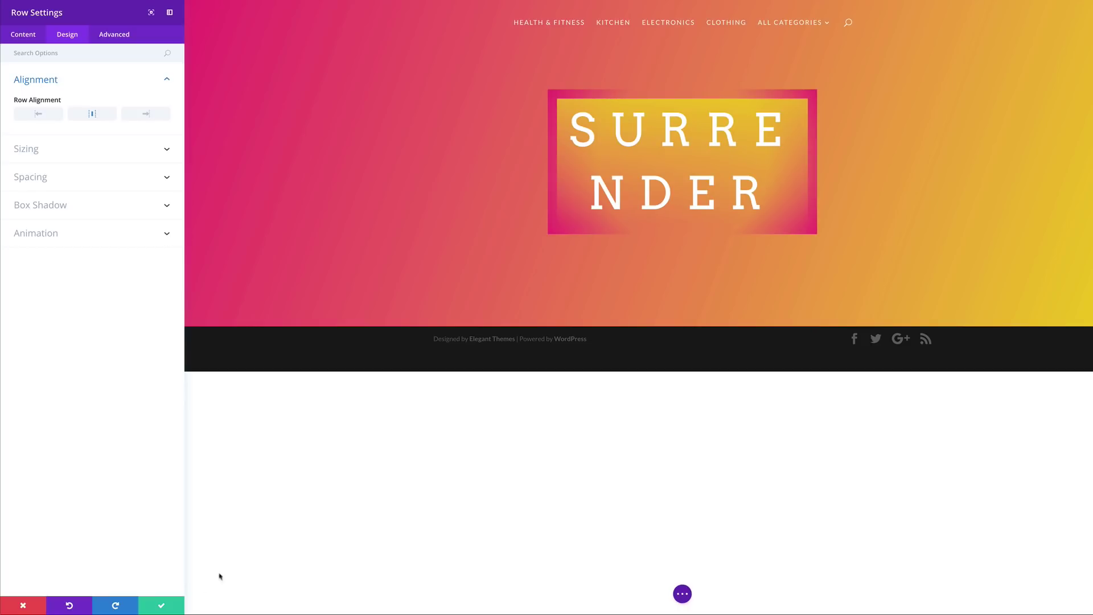
left_click(163, 607)
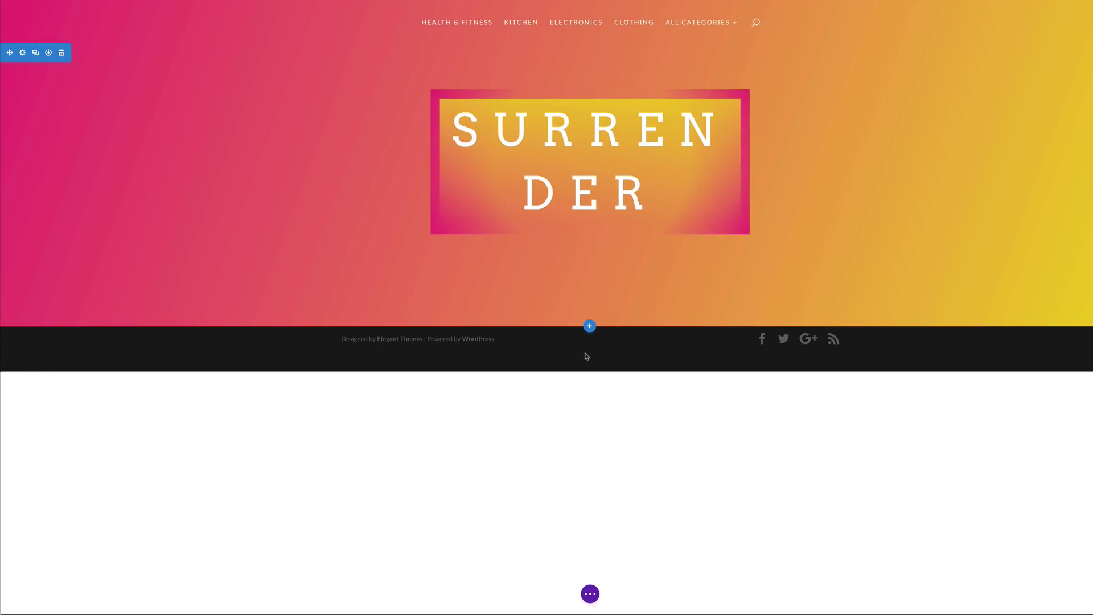
Step: Insert a regular section below the hero with a row of two equal columns
left_click(546, 407)
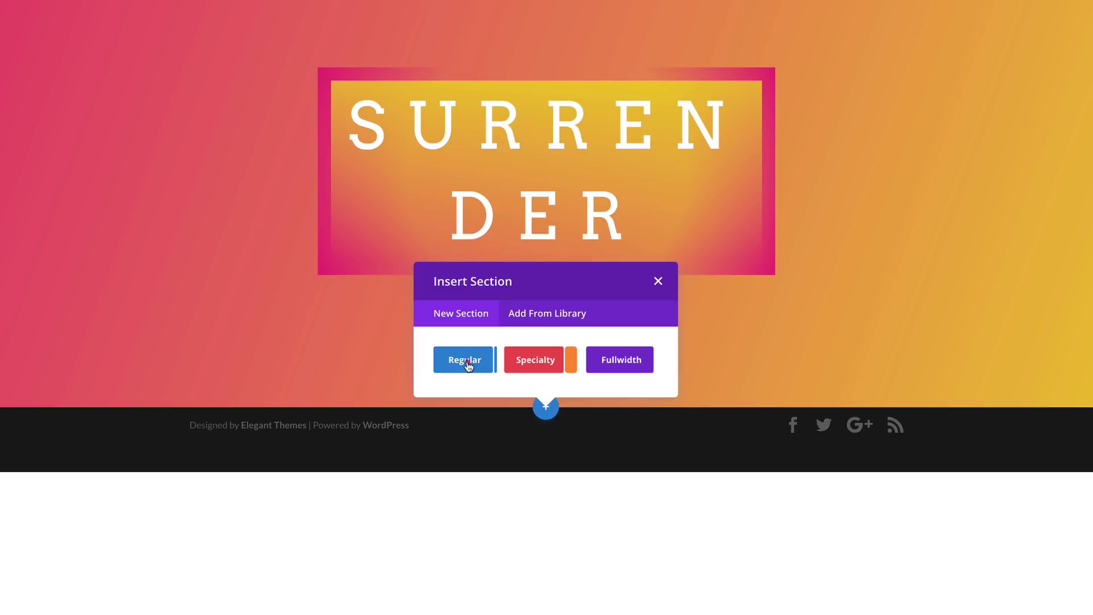
left_click(469, 365)
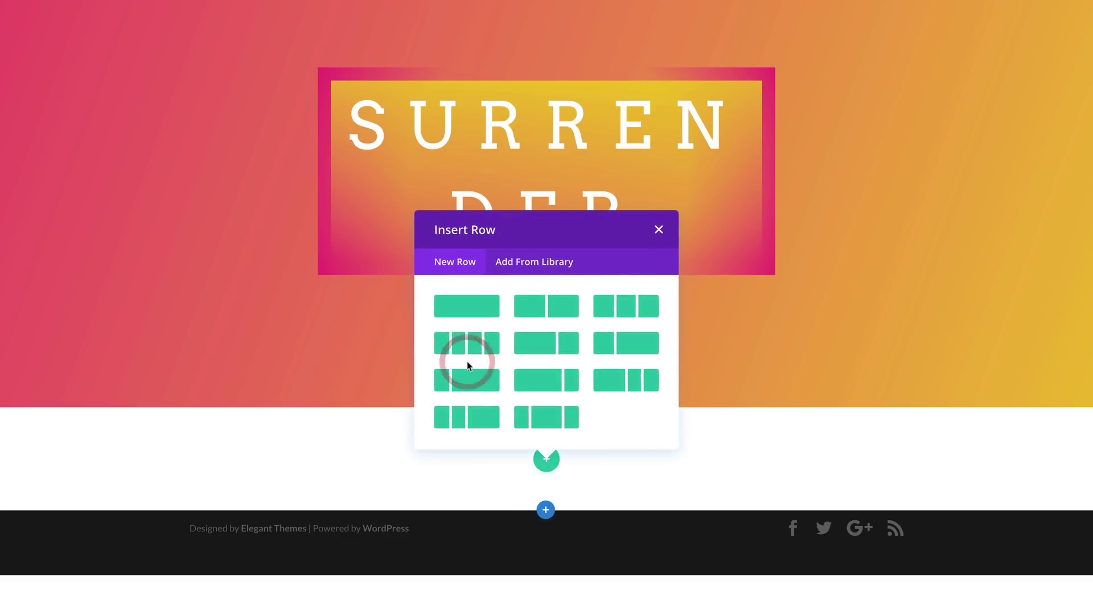
left_click(565, 312)
left_click(586, 472)
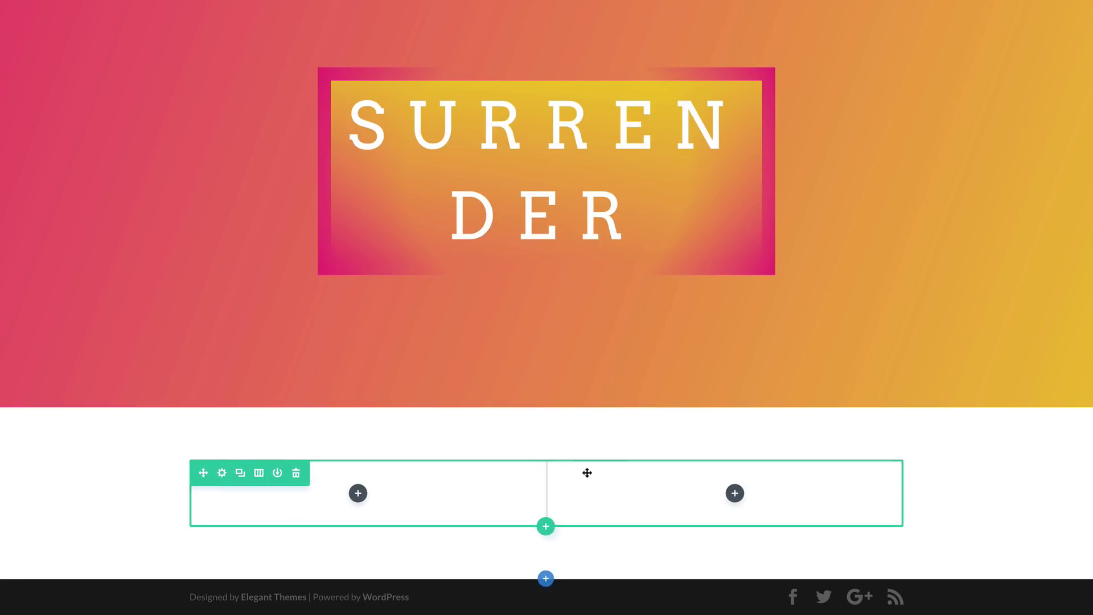
Step: Add a Text module to the new row's second column with the content "Convincing title" and save it
left_click(736, 494)
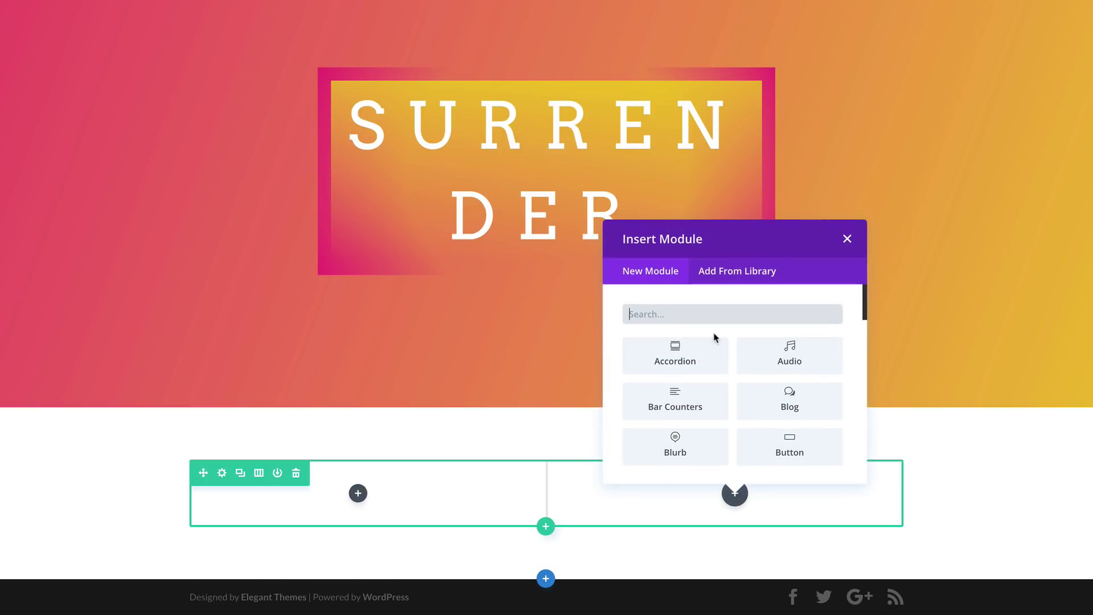
type("tex")
left_click(696, 354)
left_click(84, 181)
left_click(154, 123)
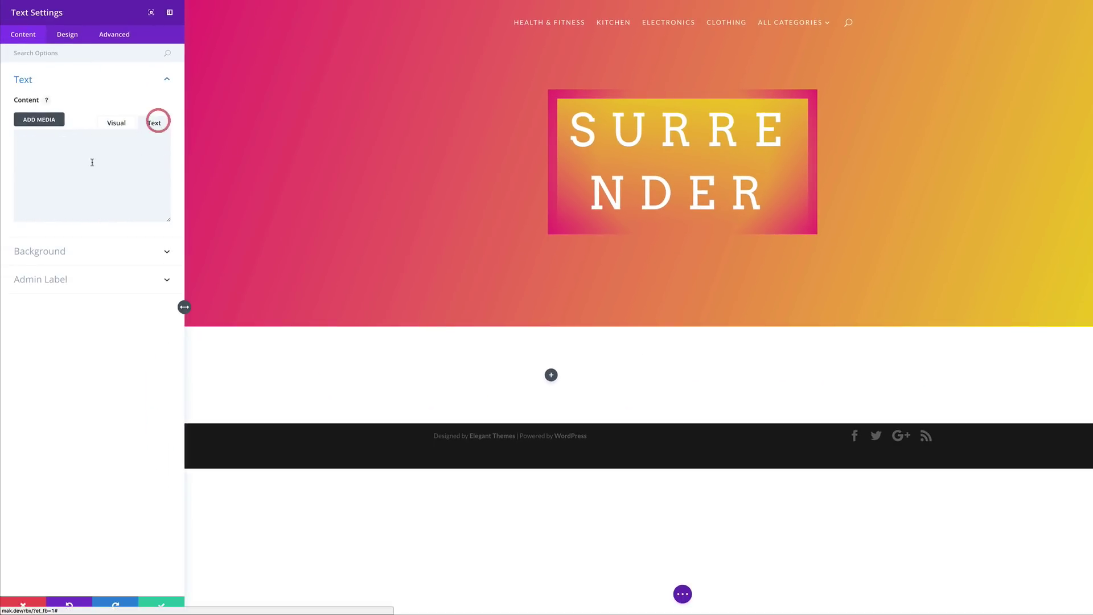
type("Convincing title")
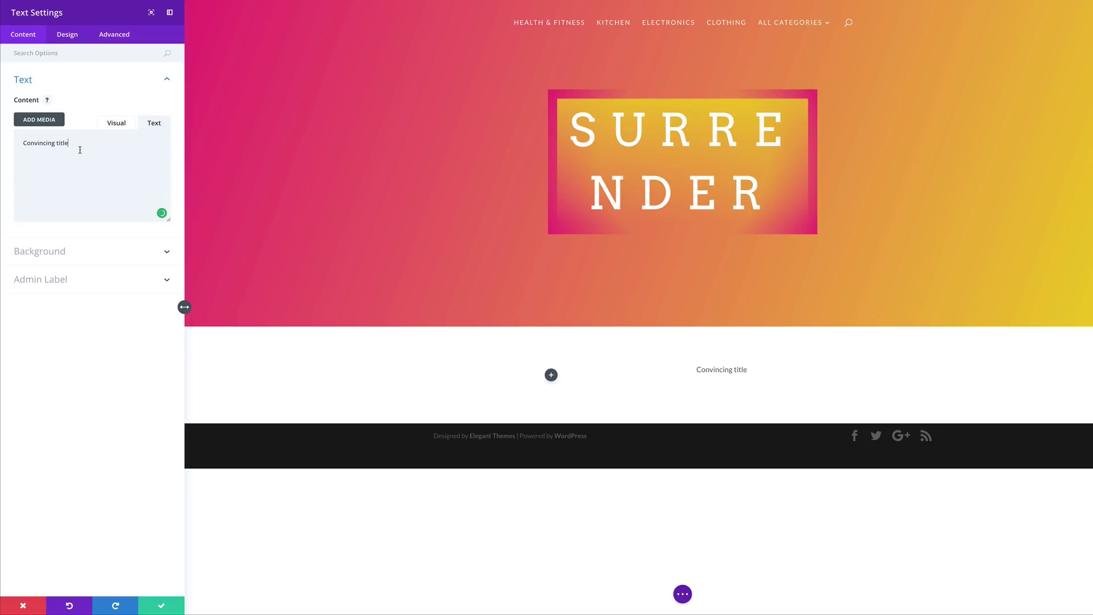
left_click(161, 607)
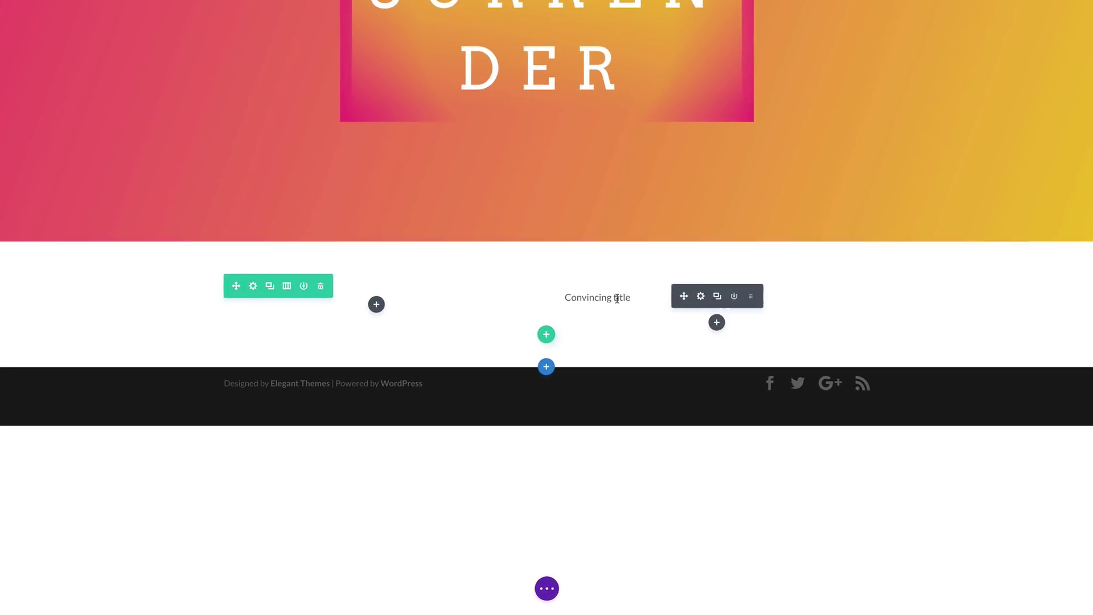
Step: Duplicate the "Convincing title" module, replace the copy's content with a Lorem ipsum paragraph and save it
mouse_move(698, 307)
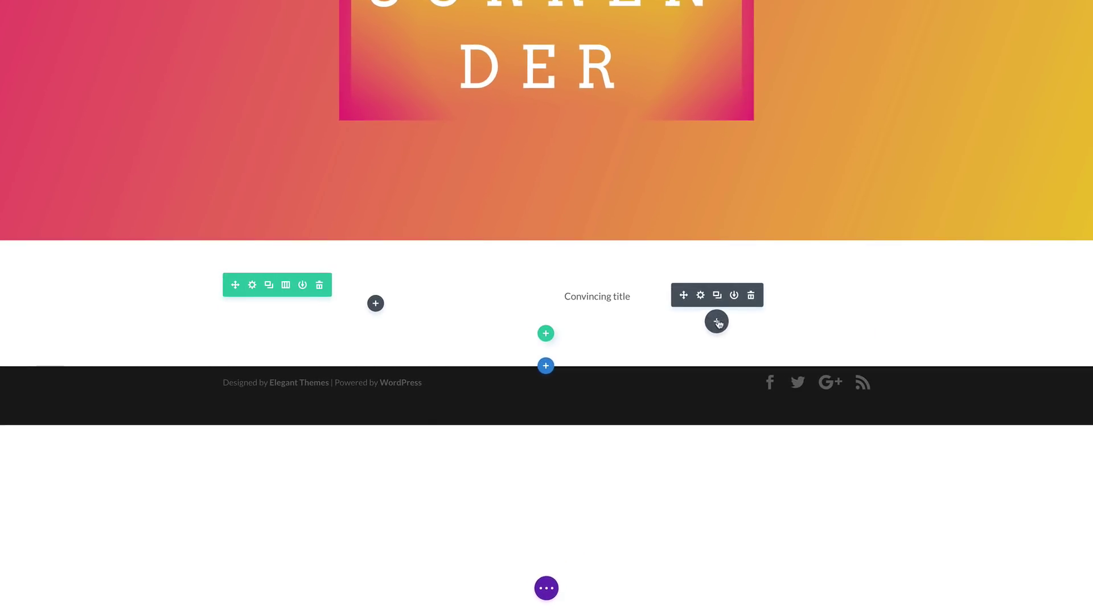
left_click(719, 295)
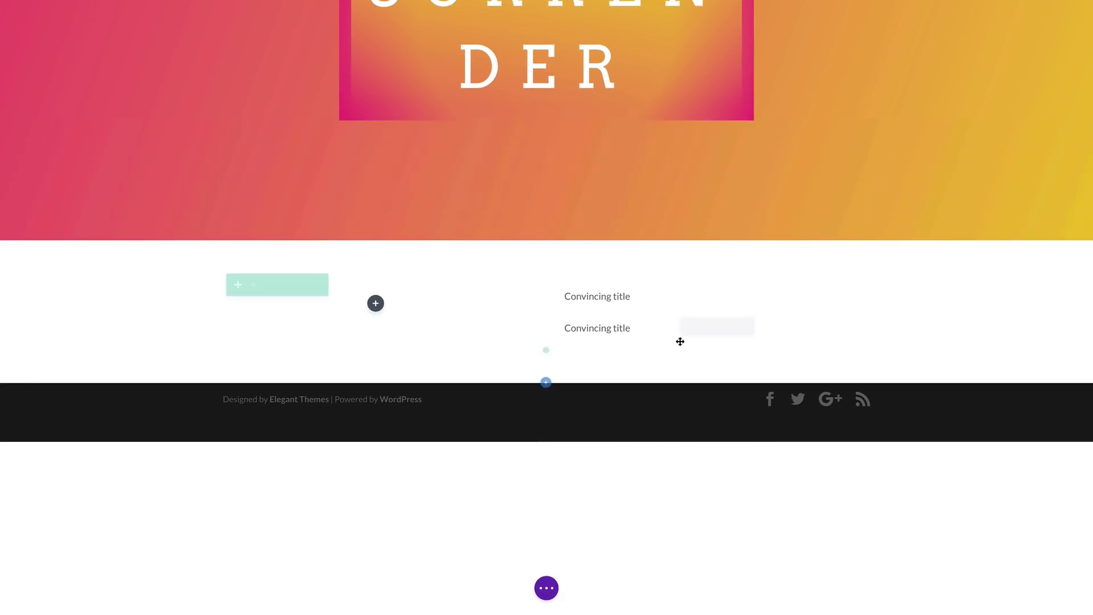
left_click(699, 326)
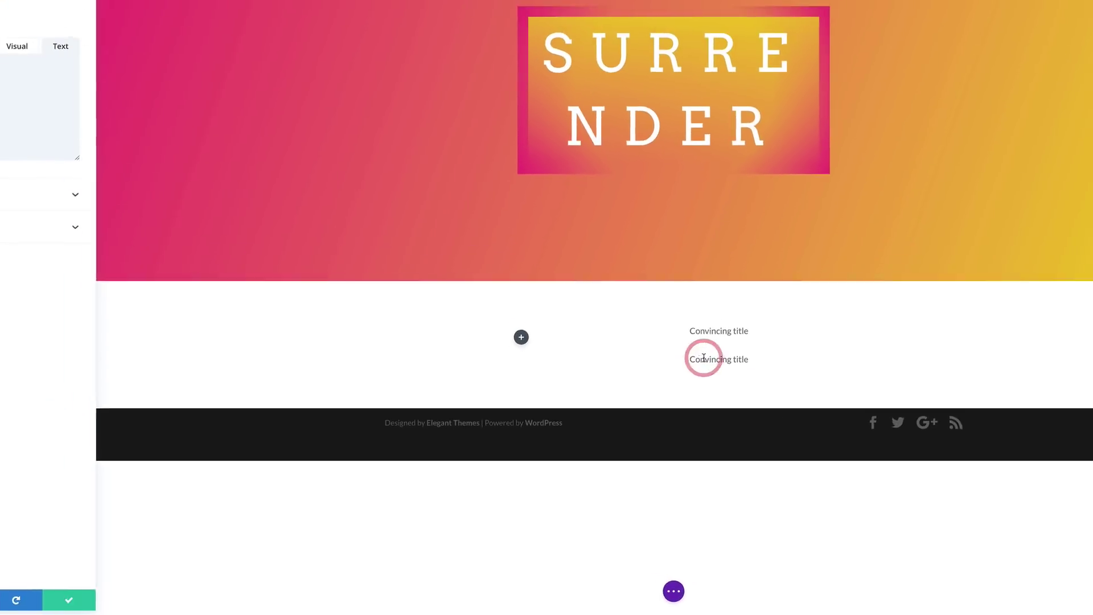
triple_click(82, 141)
type("Lorem ipsum dolor sit amet, consectetur adipiscing elit, sed do eiusmod tempor incididunt ut labore et dolore magna aliqua. Ut enim ad minim veniam, quis nostrud exercitation ullamco laboris nisi ut aliquip ex ea commodo consequat.")
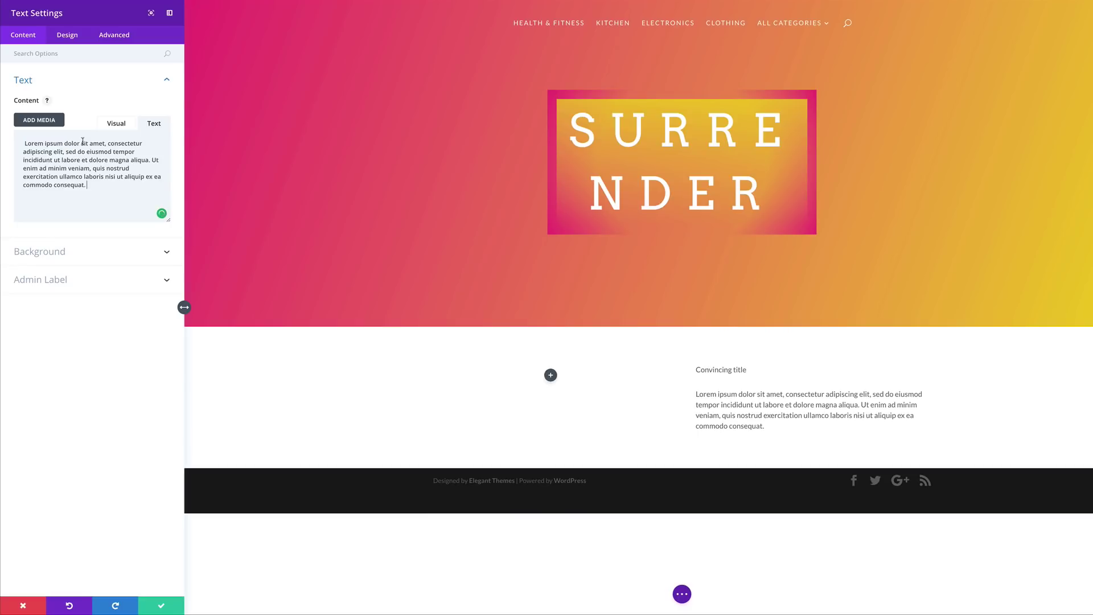
left_click(162, 608)
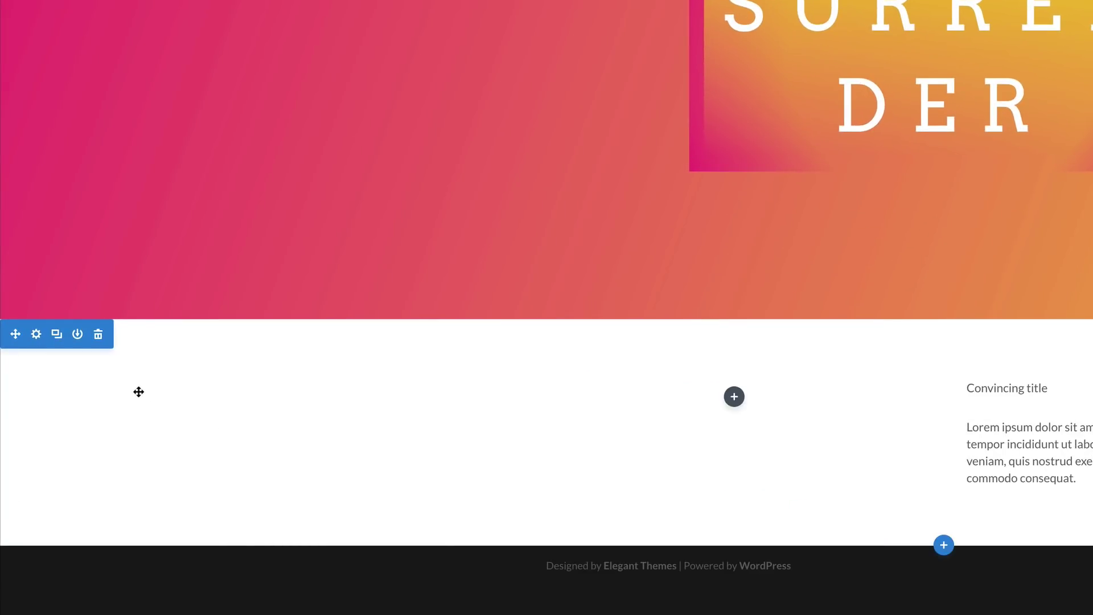
Step: Give the section below the hero a gradient background from rgba(255,255,255,0) to dark purple
left_click(36, 334)
left_click(51, 80)
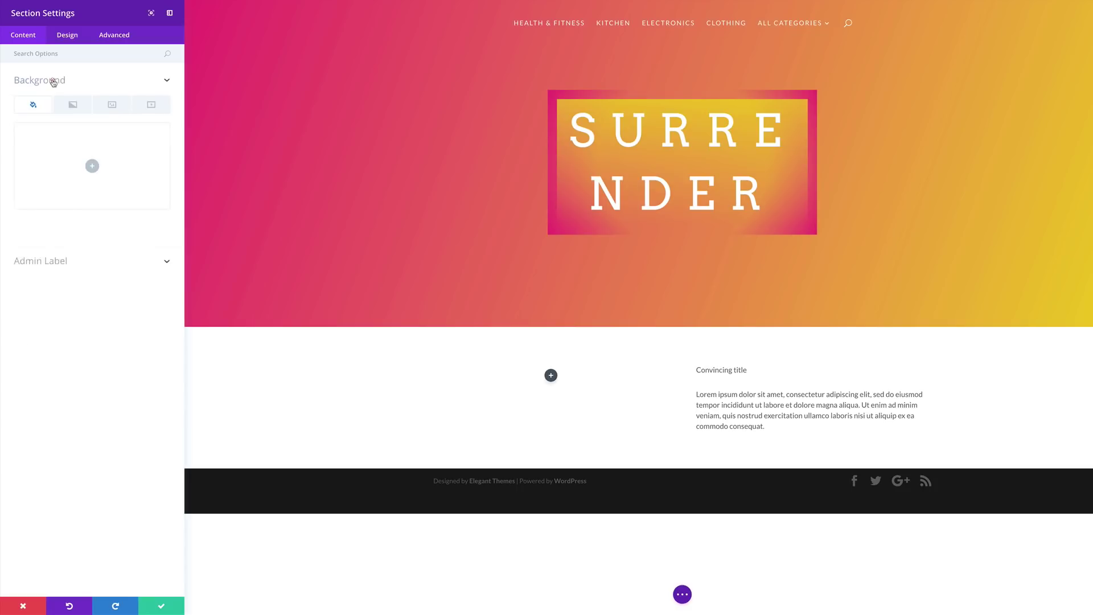
left_click(74, 105)
left_click(92, 166)
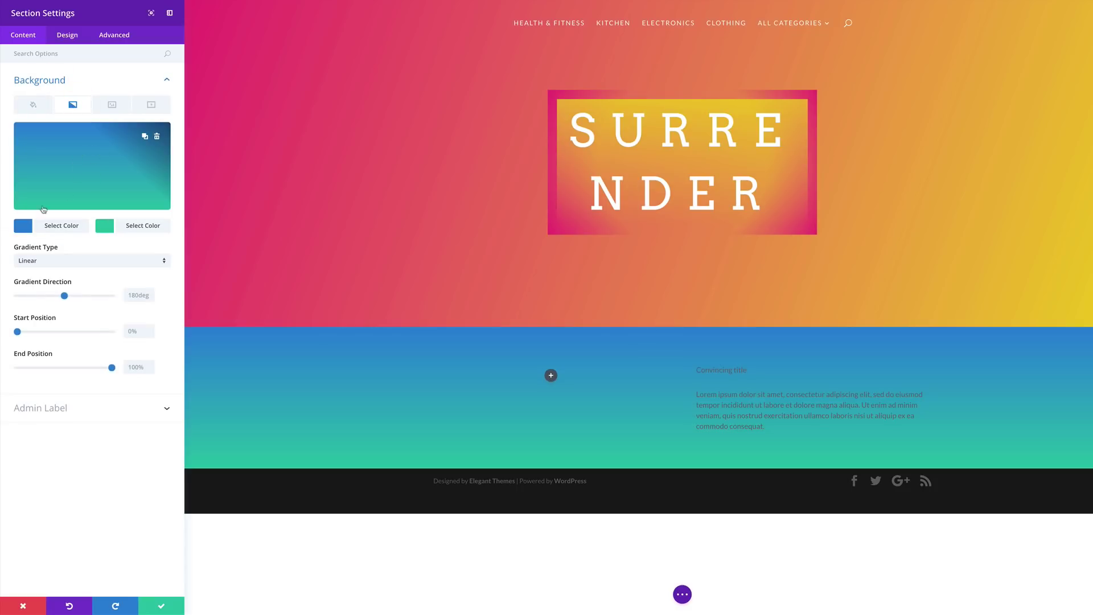
left_click(24, 226)
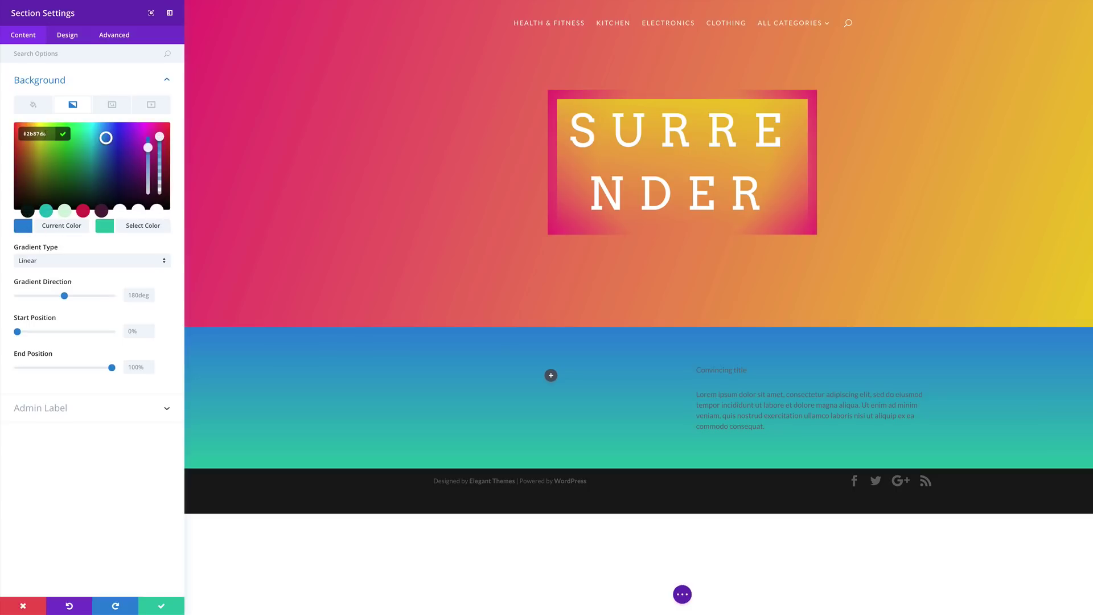
left_click_drag(159, 136, 160, 147)
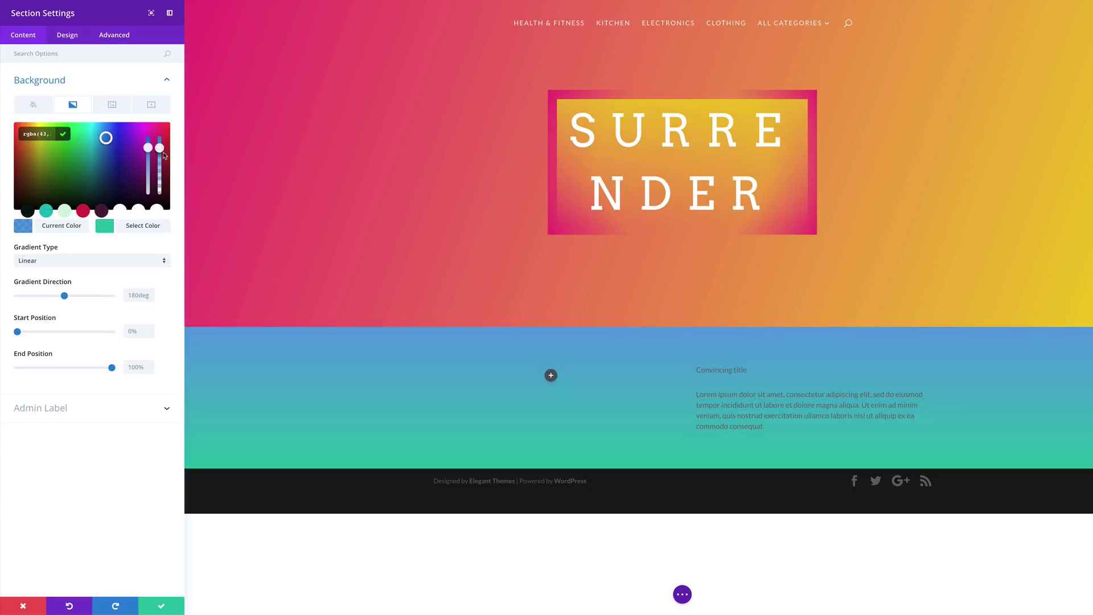
left_click(28, 135)
left_click(44, 164)
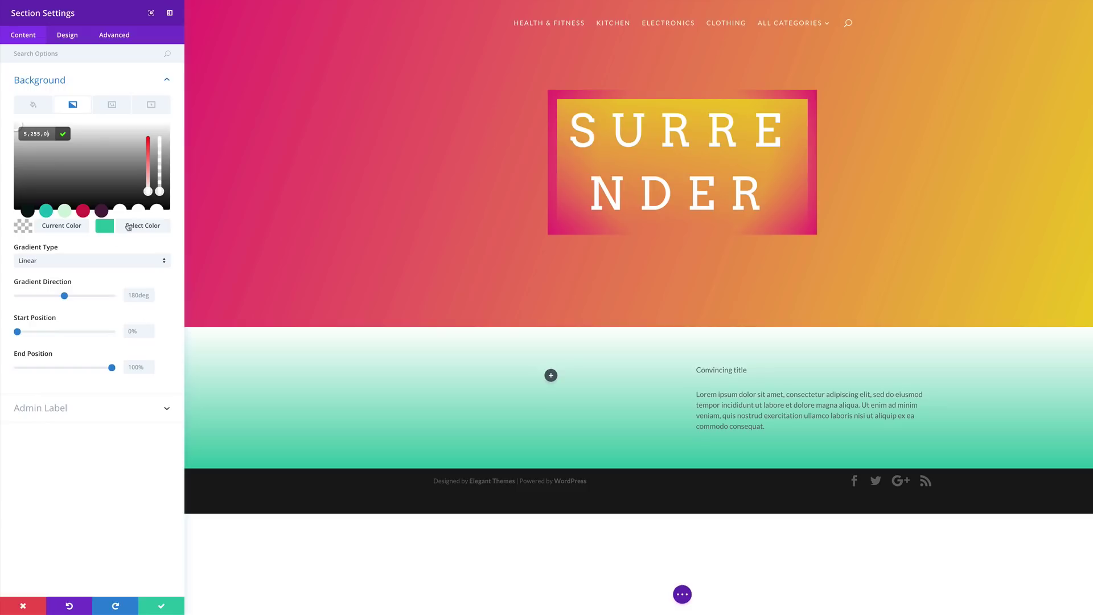
left_click(109, 227)
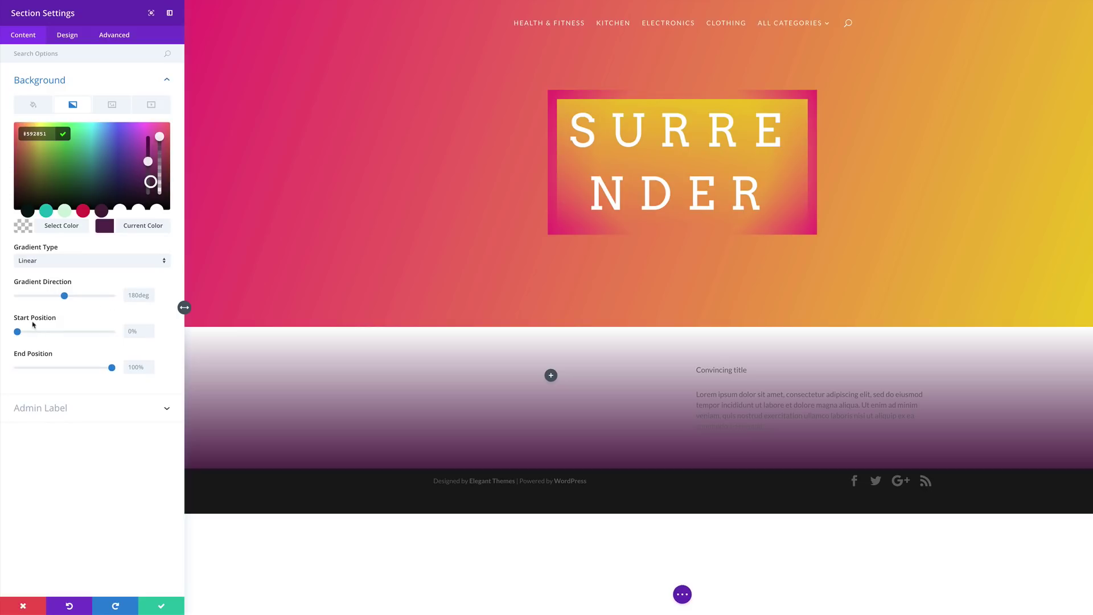
Step: Set both the start and end positions of the section's background gradient to 80%
left_click(137, 331)
type("8")
left_click(144, 369)
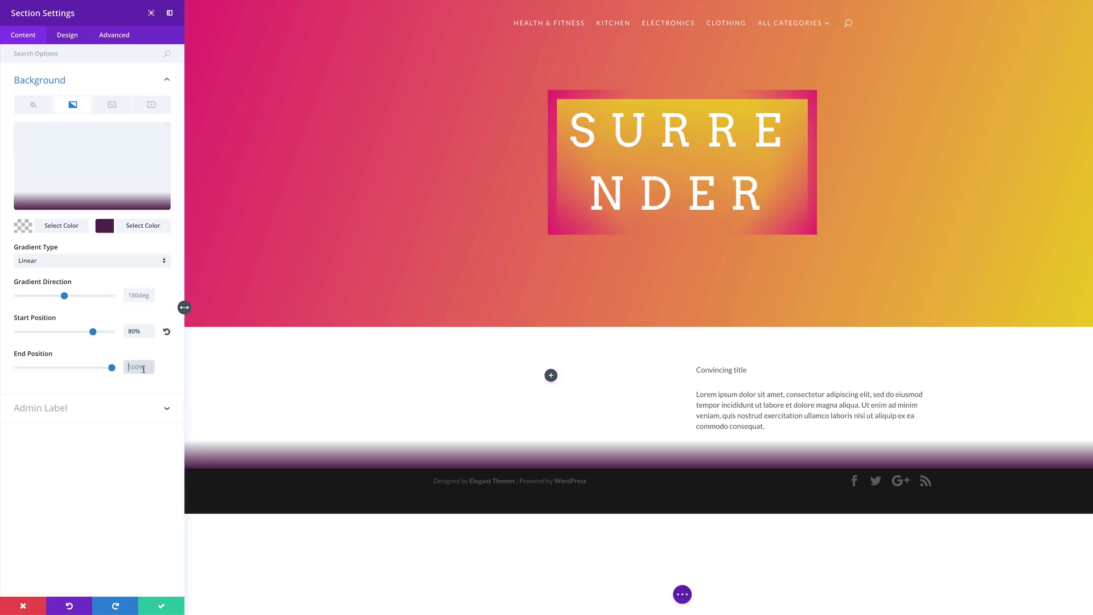
type("80")
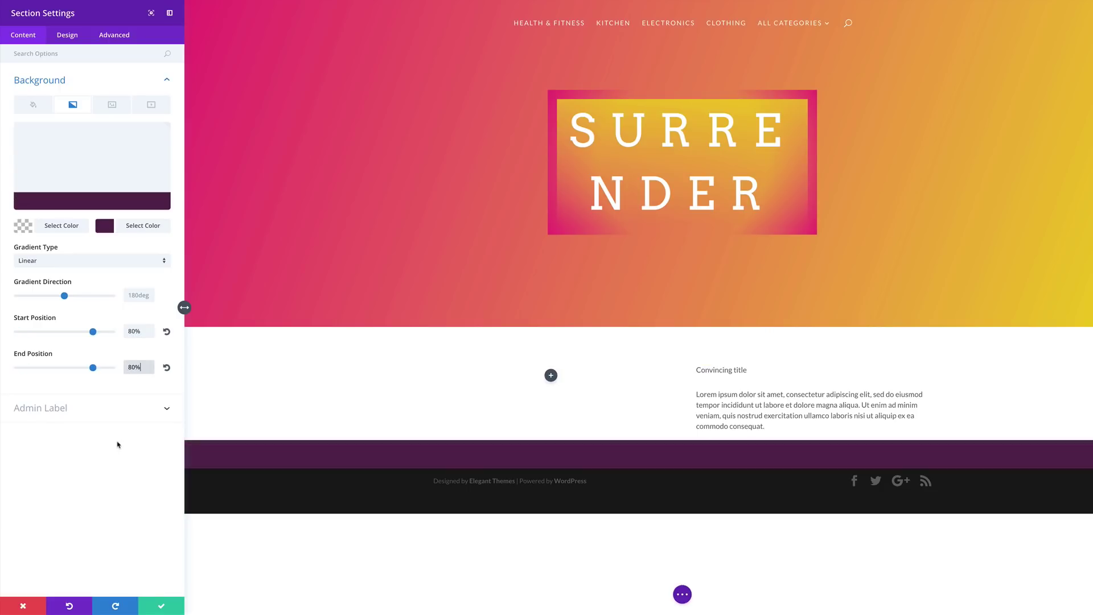
Step: Set the section's bottom custom padding to 100px and save the section settings
left_click(72, 37)
left_click(44, 142)
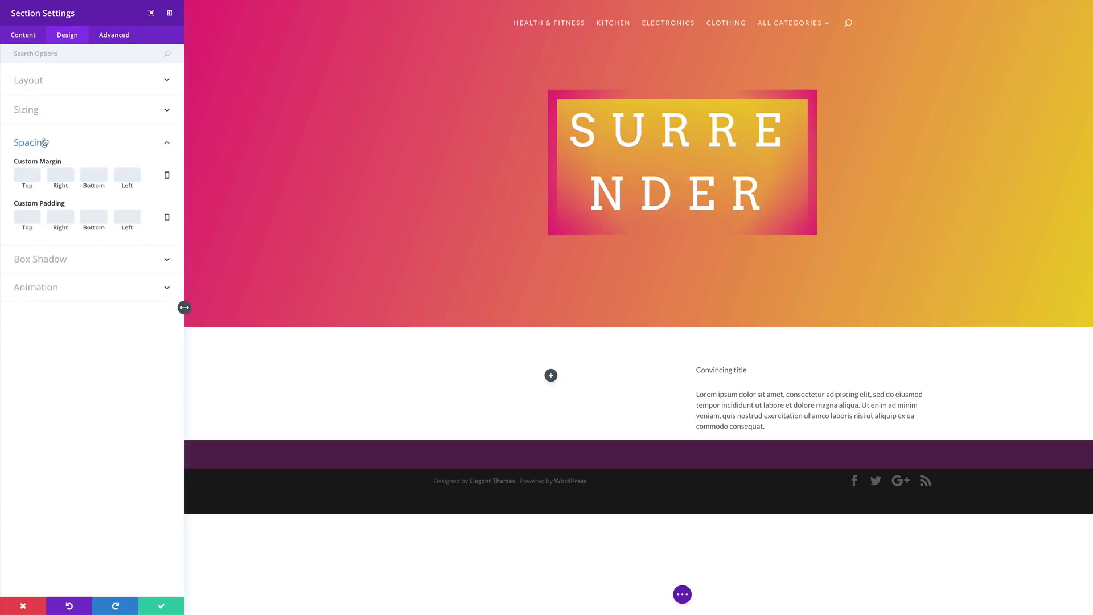
left_click(100, 217)
type("100px")
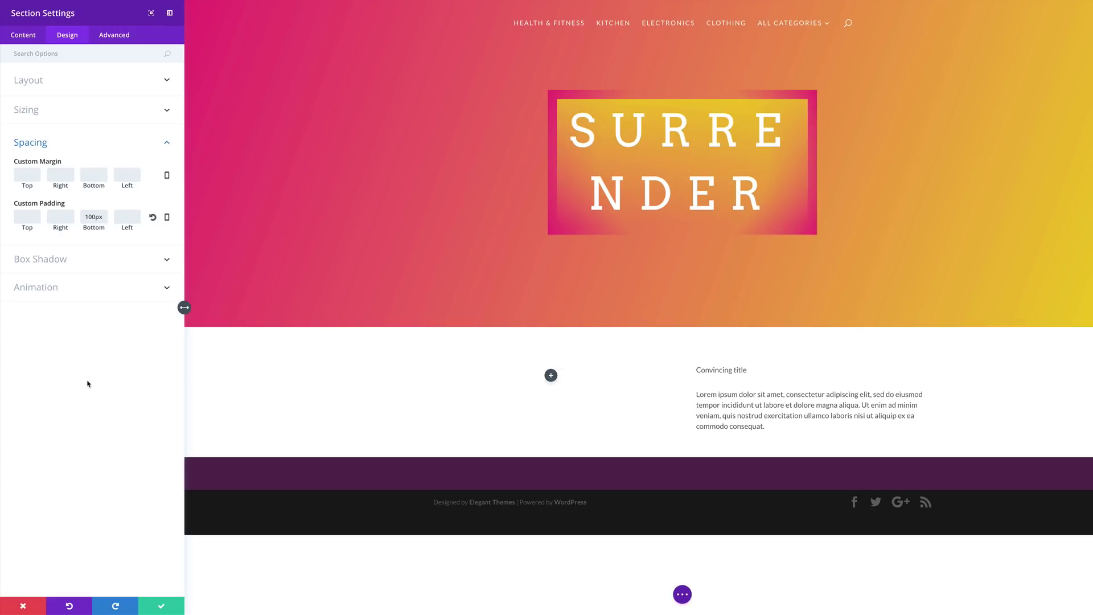
left_click(162, 607)
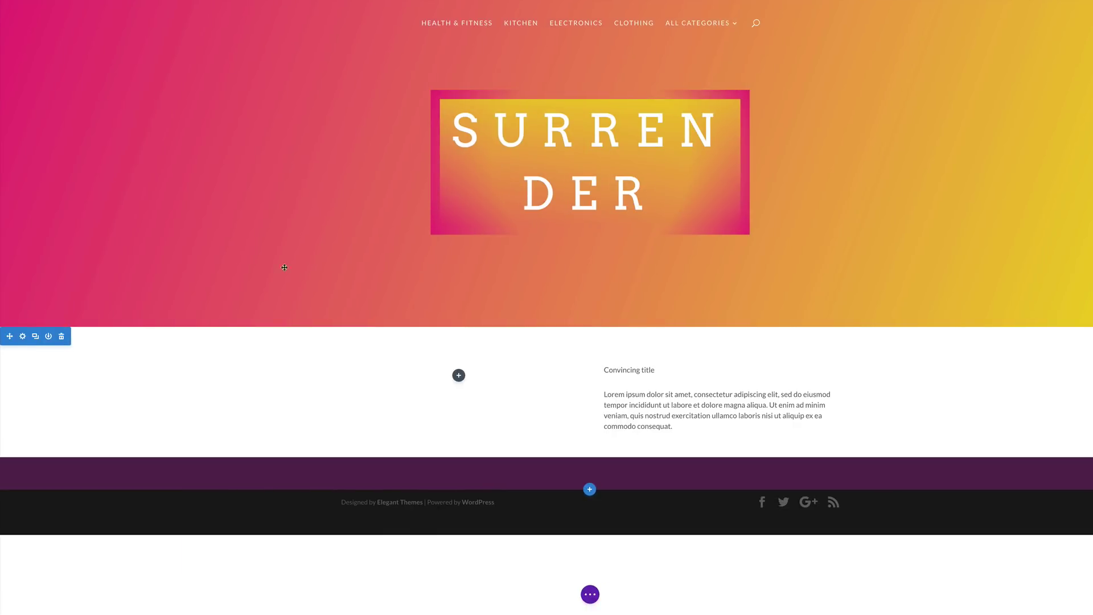
Step: Set the background color of the two-column row below the hero to #dddddd
mouse_move(366, 363)
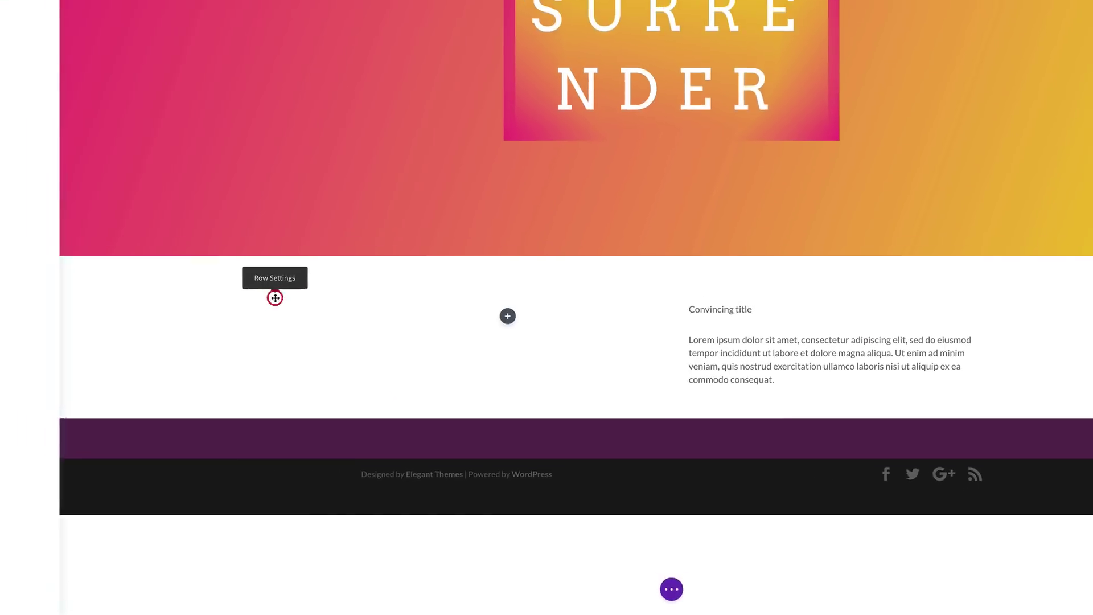
left_click(249, 280)
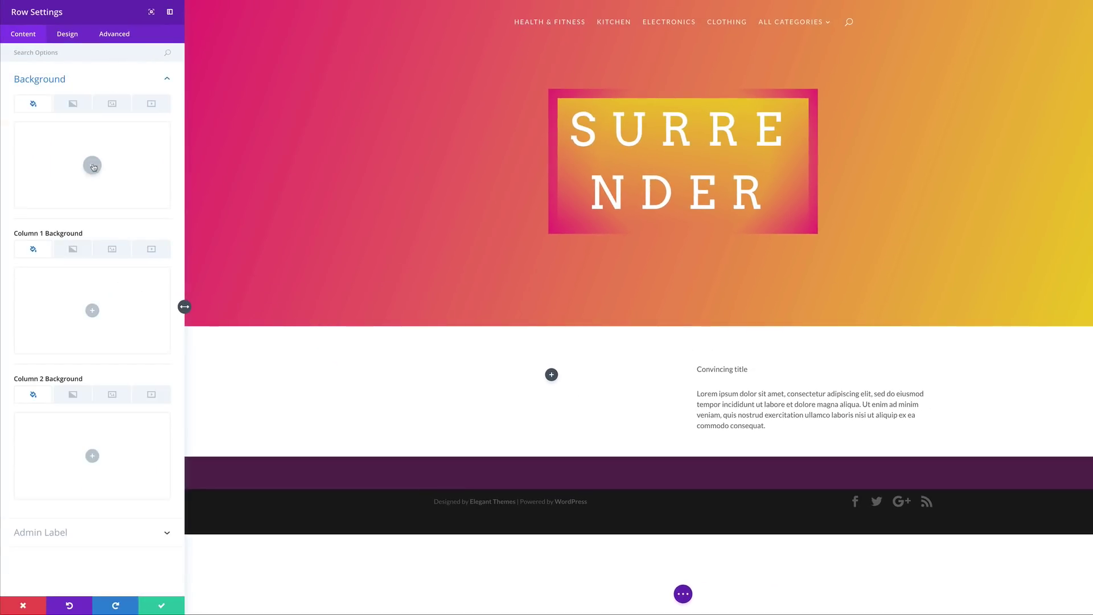
left_click(92, 165)
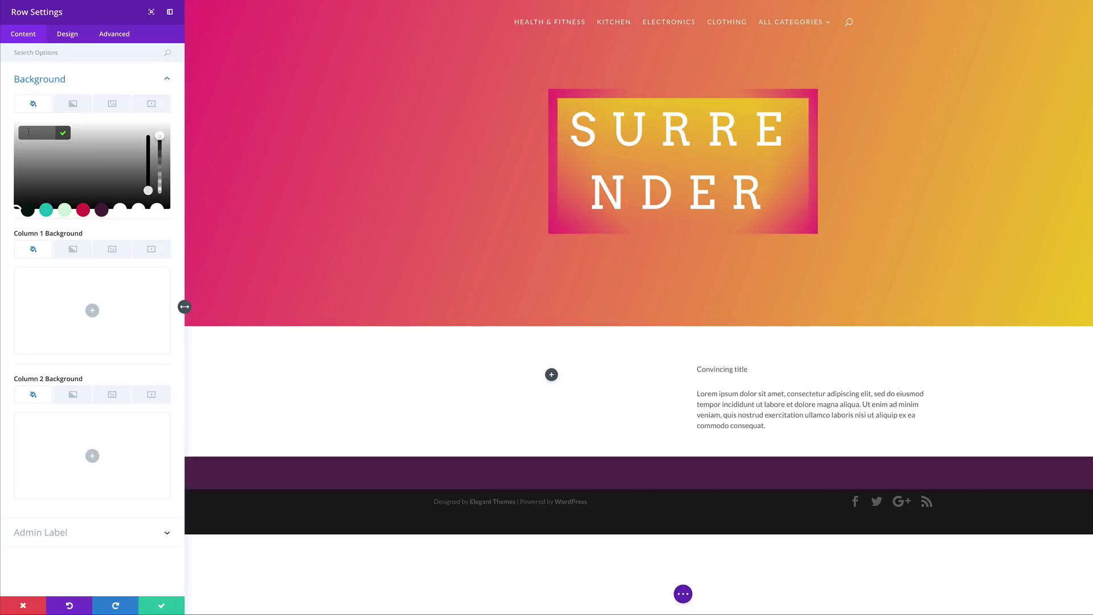
type("dddddd")
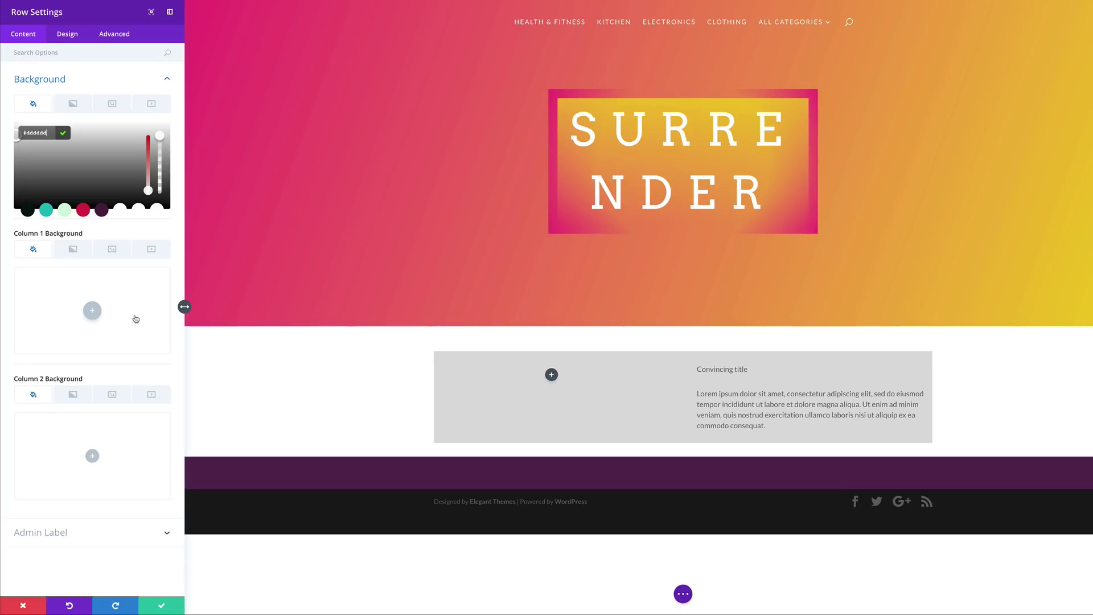
Step: Give the row's column 1 a gradient background from #6ac922 to #b6c1b2
left_click(74, 250)
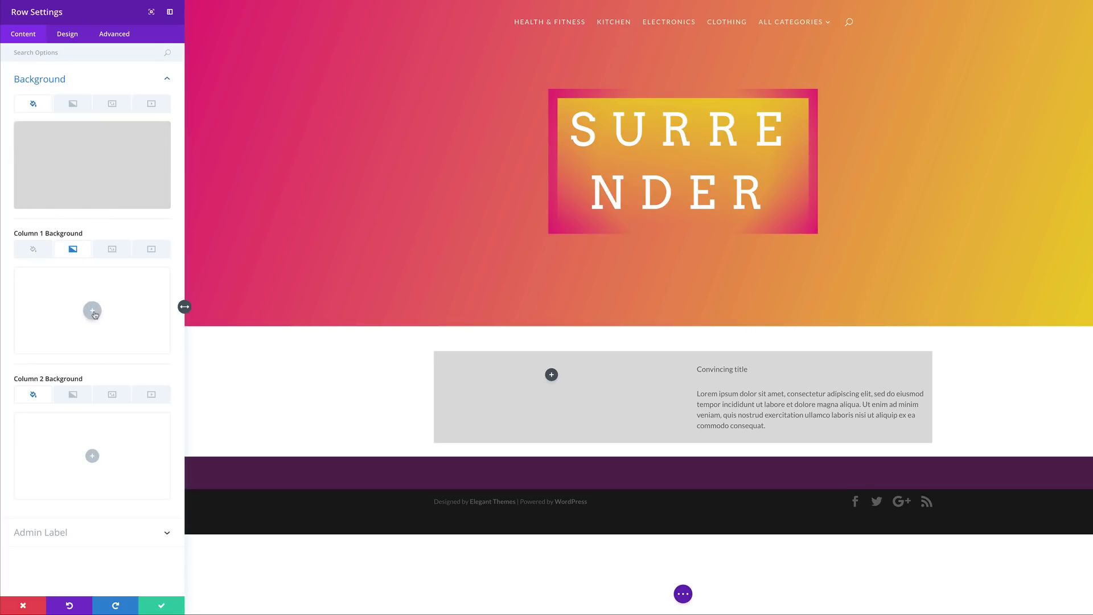
left_click(93, 312)
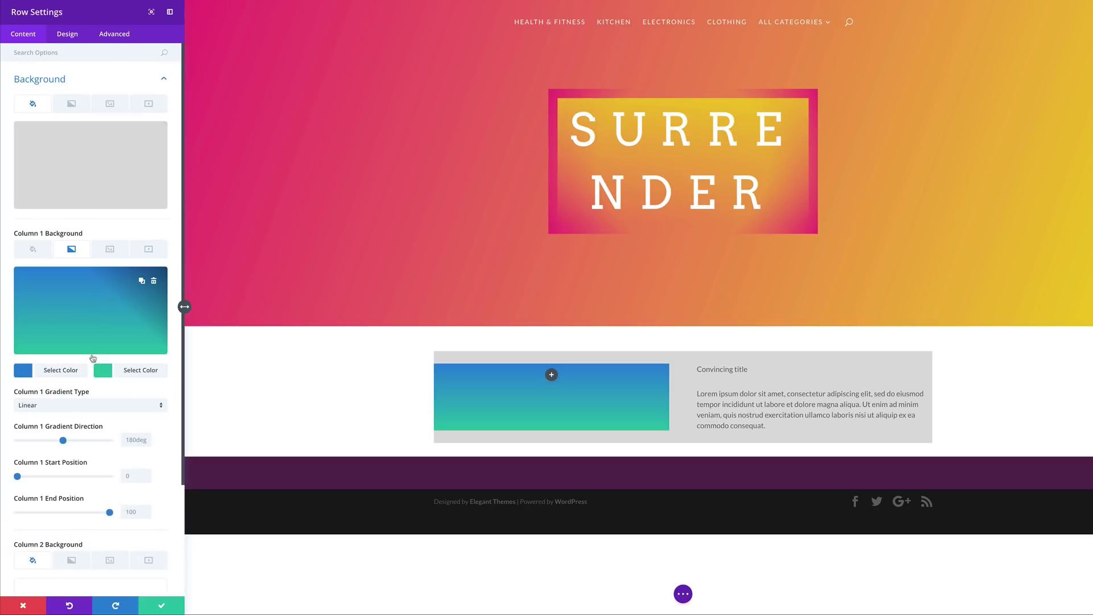
left_click(23, 371)
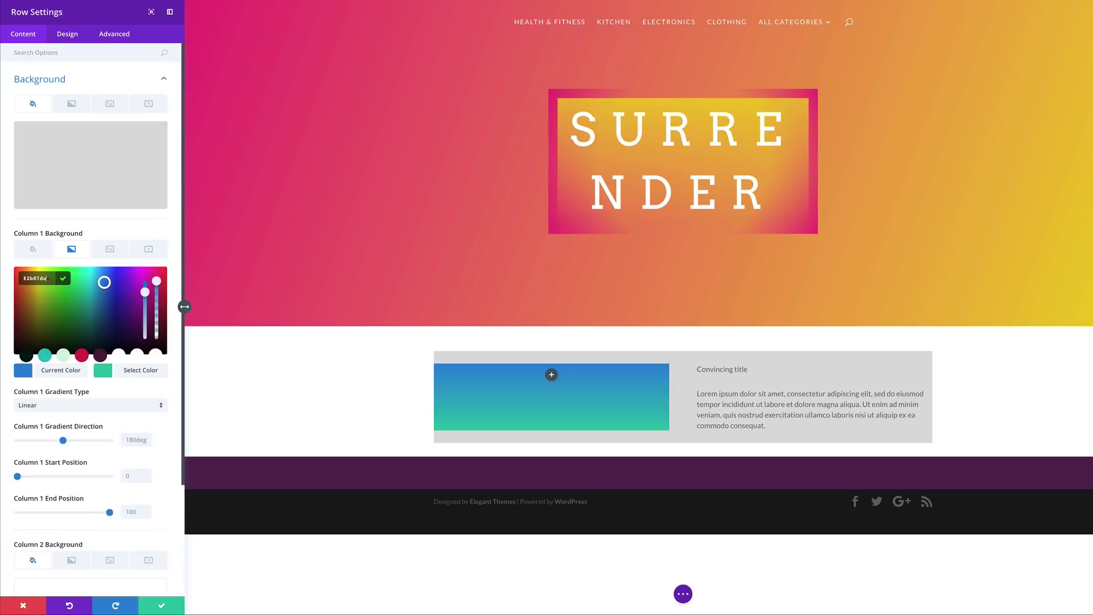
type("#6ac922")
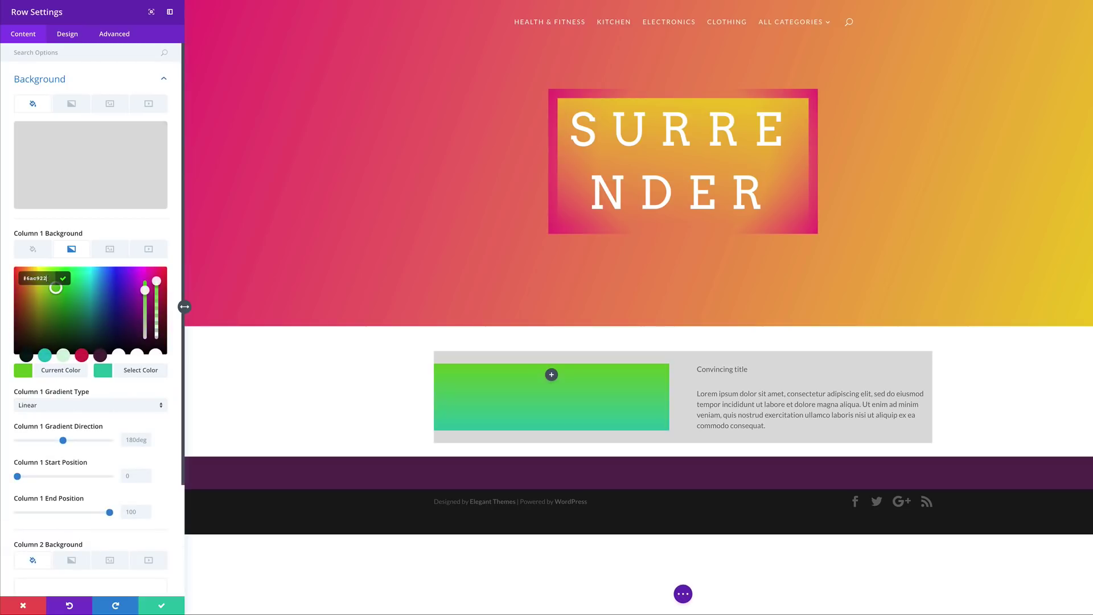
left_click(103, 371)
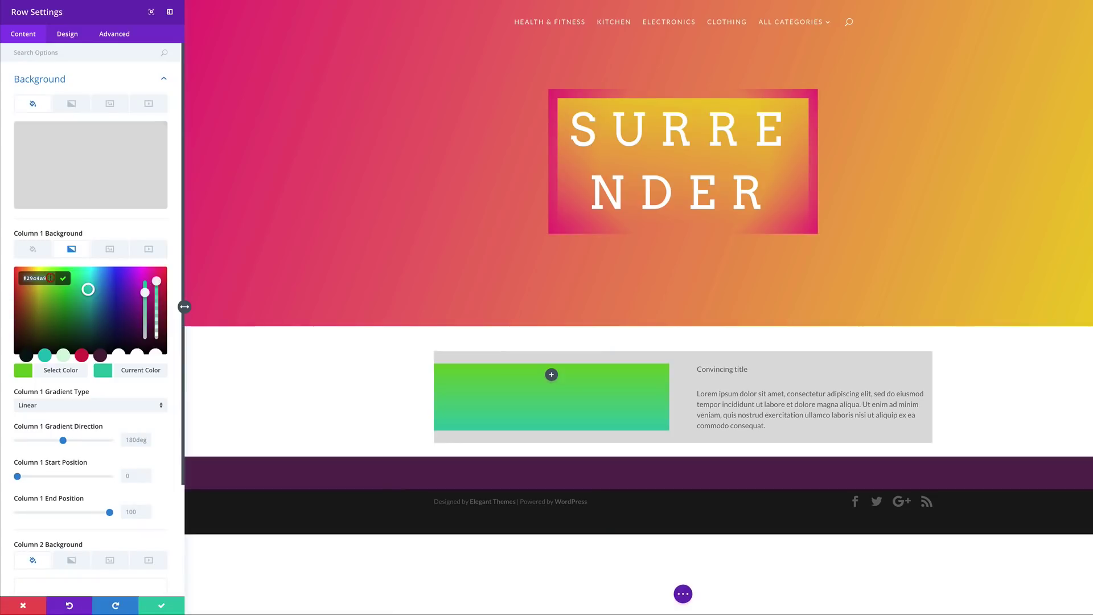
key("ctrl+a")
type("#b6c1b2")
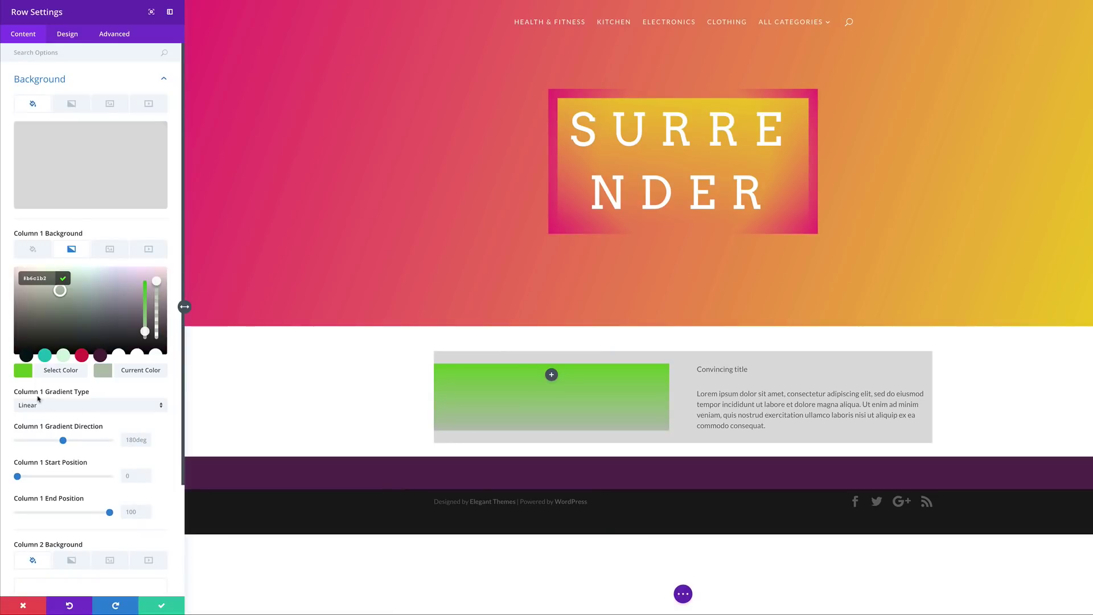
Step: Set the column 1 gradient direction to 136deg and its start position to 23%
left_click(131, 440)
type("136deg")
key("Return")
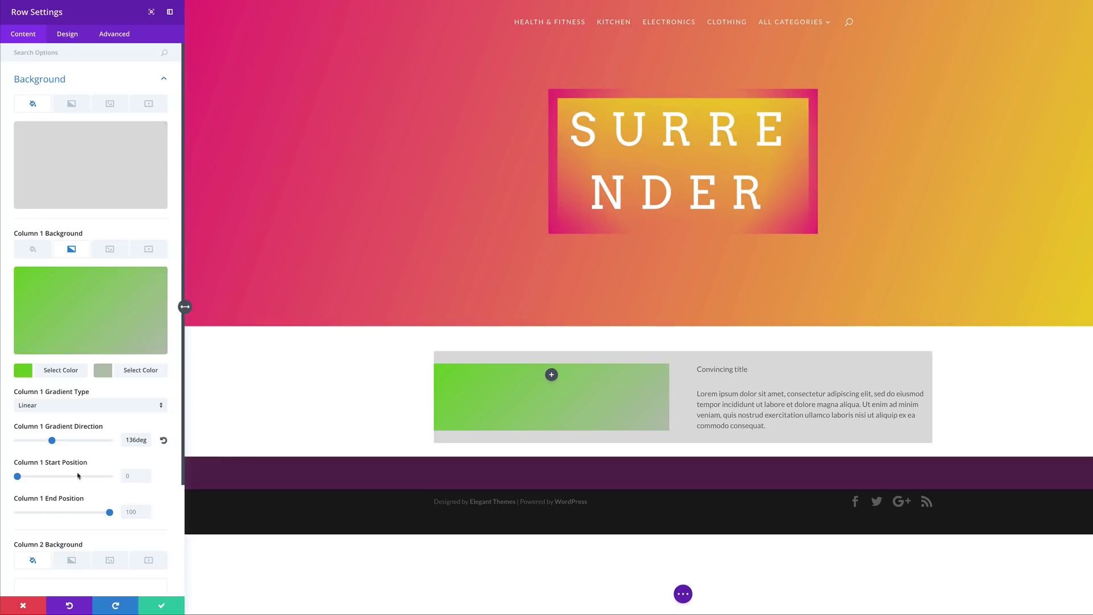
left_click(124, 477)
type("23")
key("Return")
Step: Set the row's column 2 background color to #dddddd
scroll(114, 398, "down", 2)
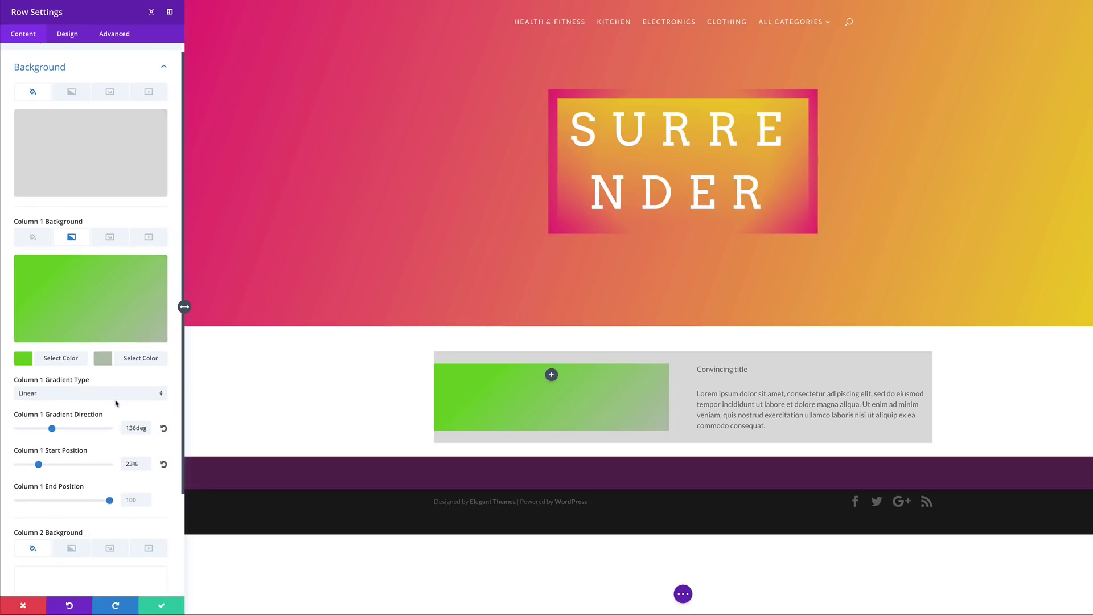
scroll(113, 490, "down", 5)
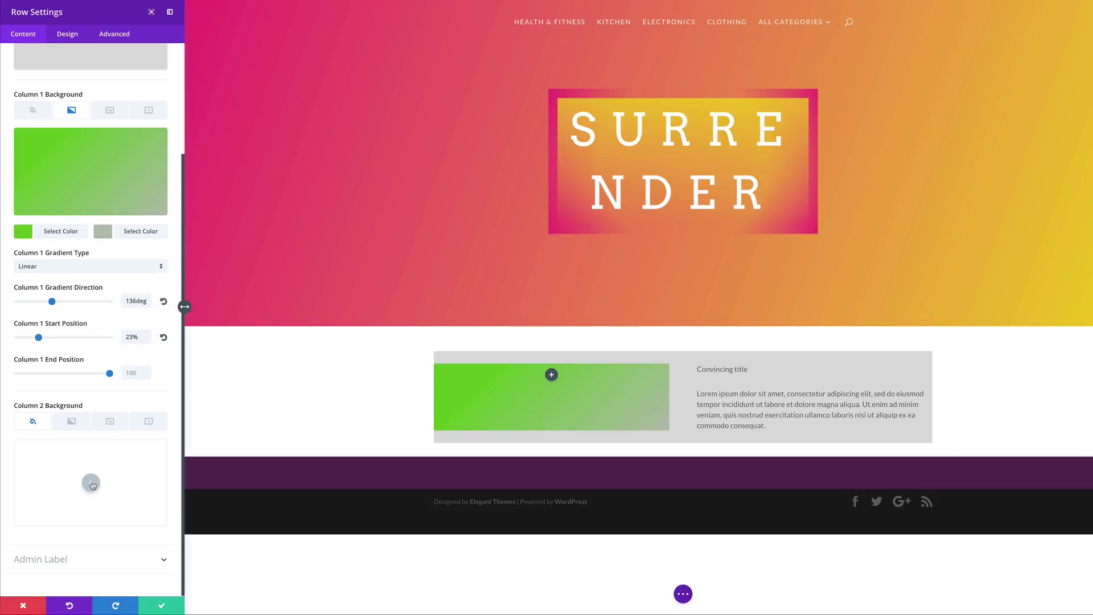
left_click(91, 484)
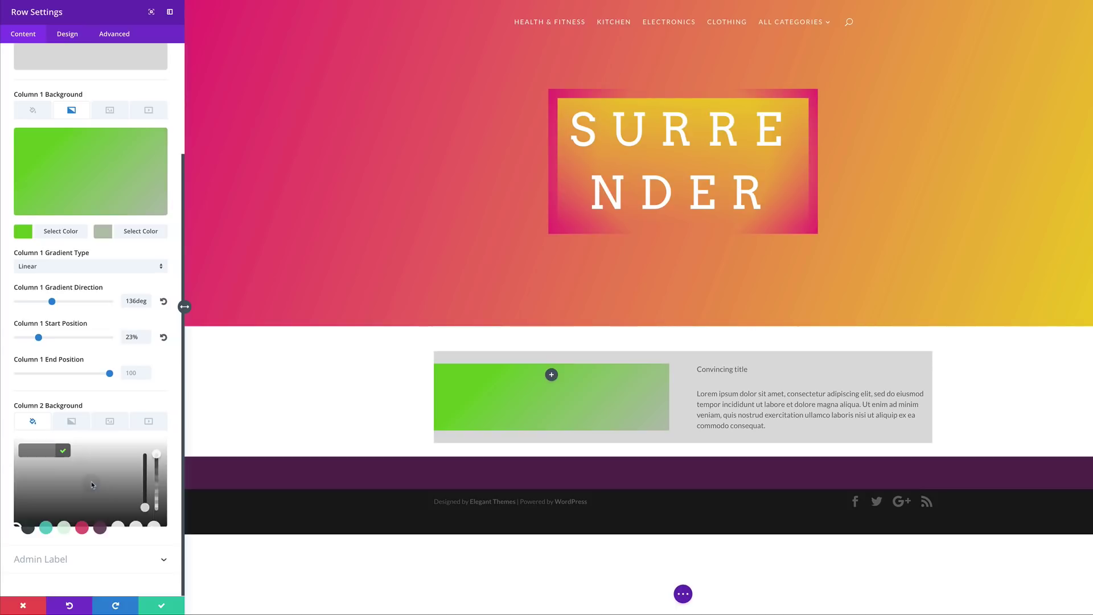
left_click(48, 451)
type("#dddddd")
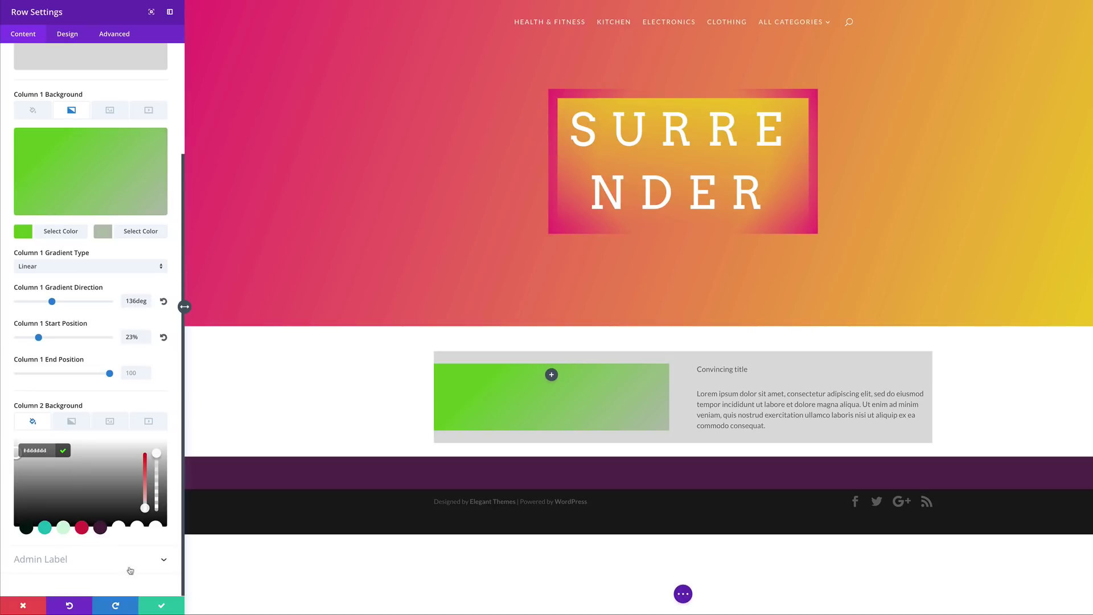
Step: Enable a custom row width in percent at 80% and set a custom gutter width of 1
left_click(67, 34)
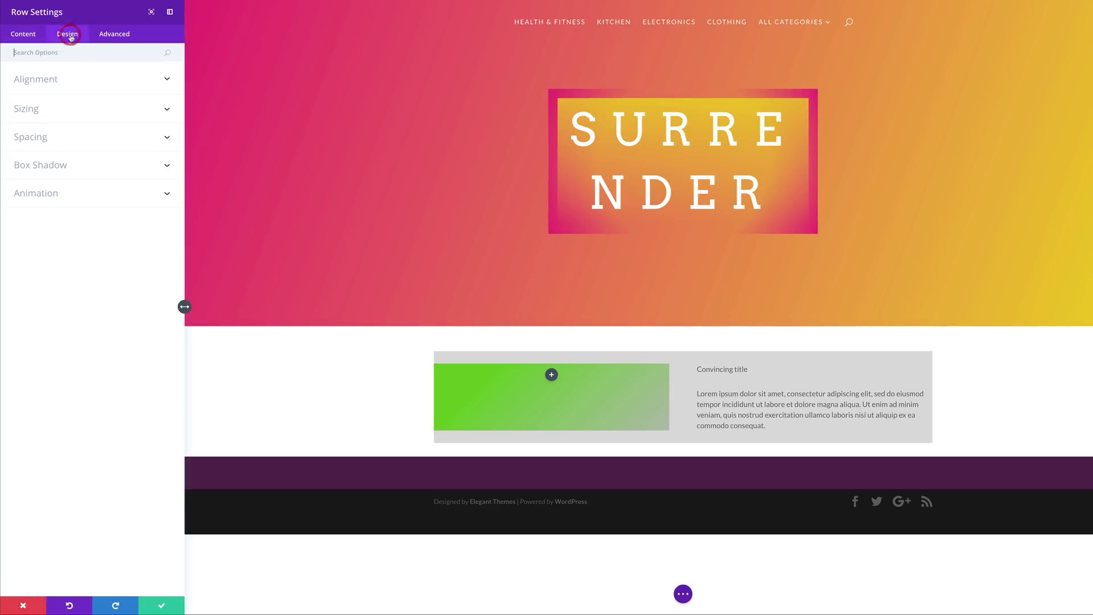
left_click(36, 111)
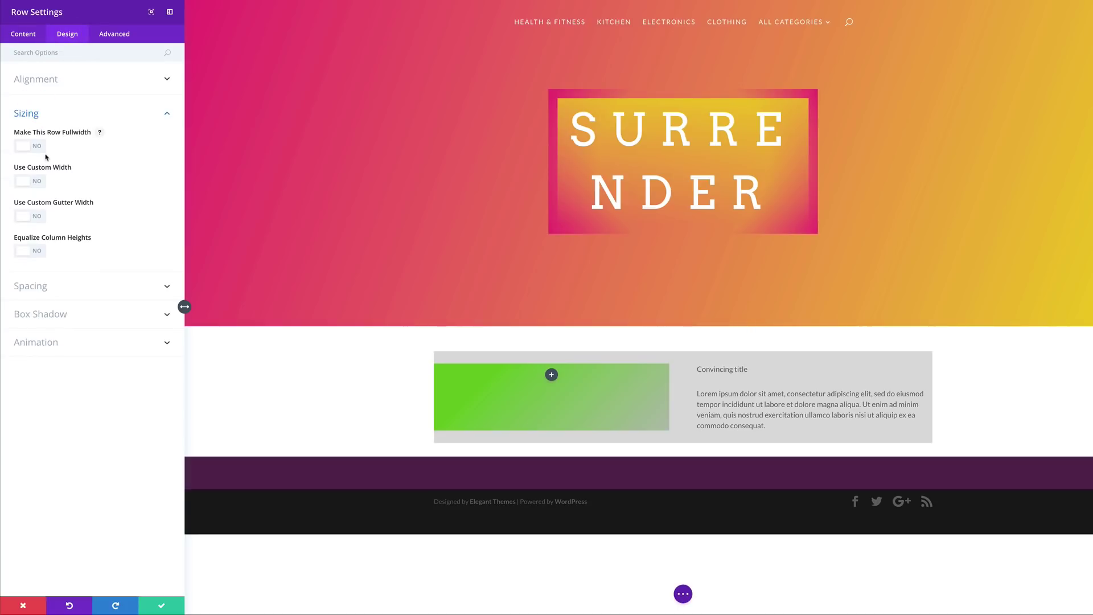
left_click(36, 182)
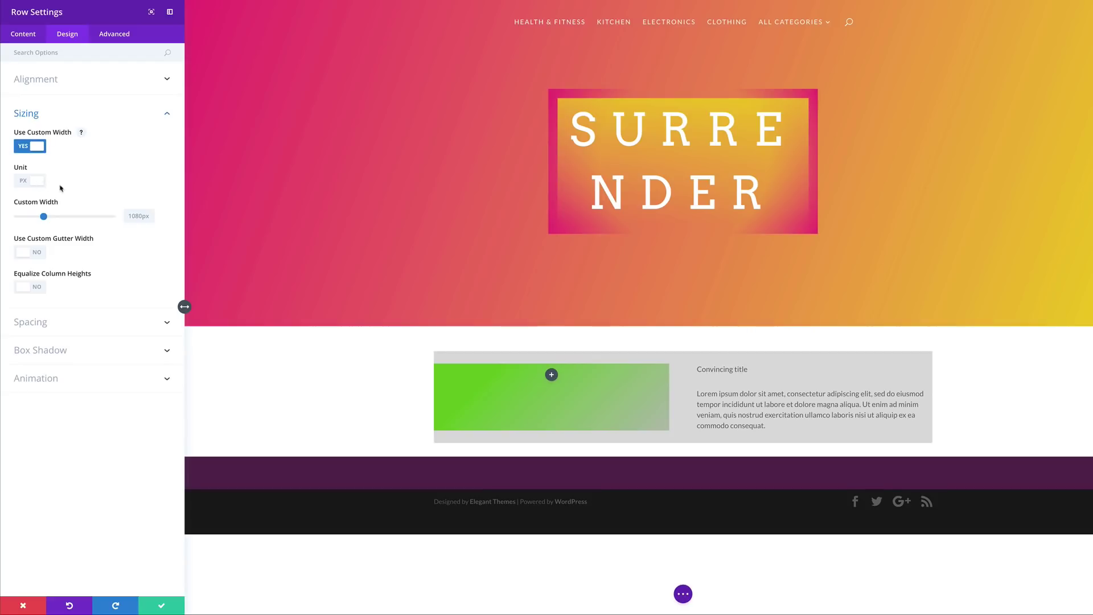
left_click(22, 182)
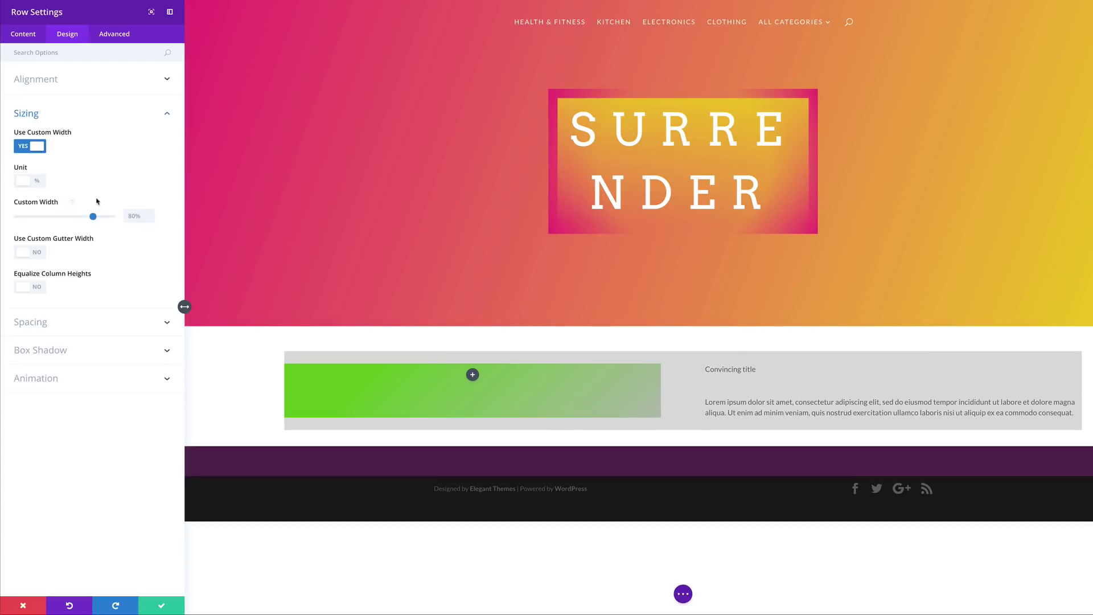
left_click(40, 256)
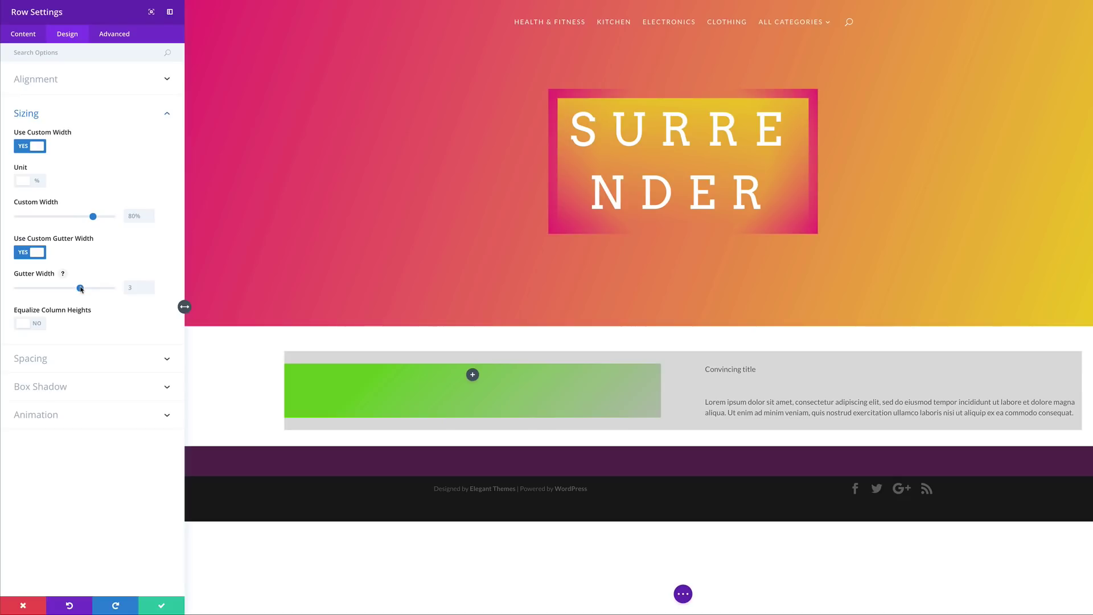
left_click_drag(81, 289, 29, 291)
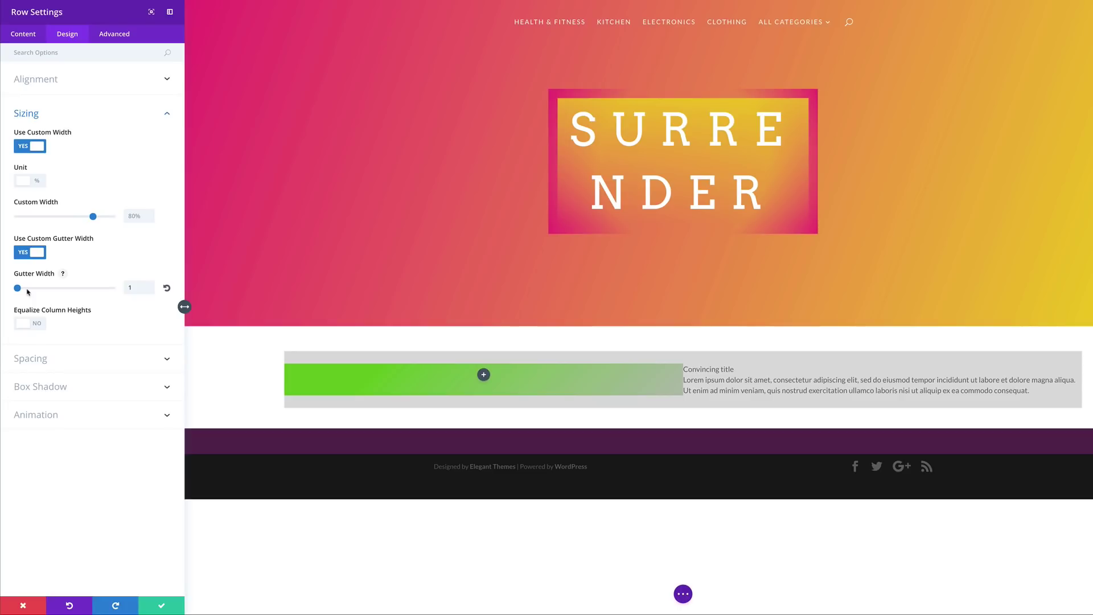
Step: Set the row's custom padding to 0px on all four sides
left_click(30, 358)
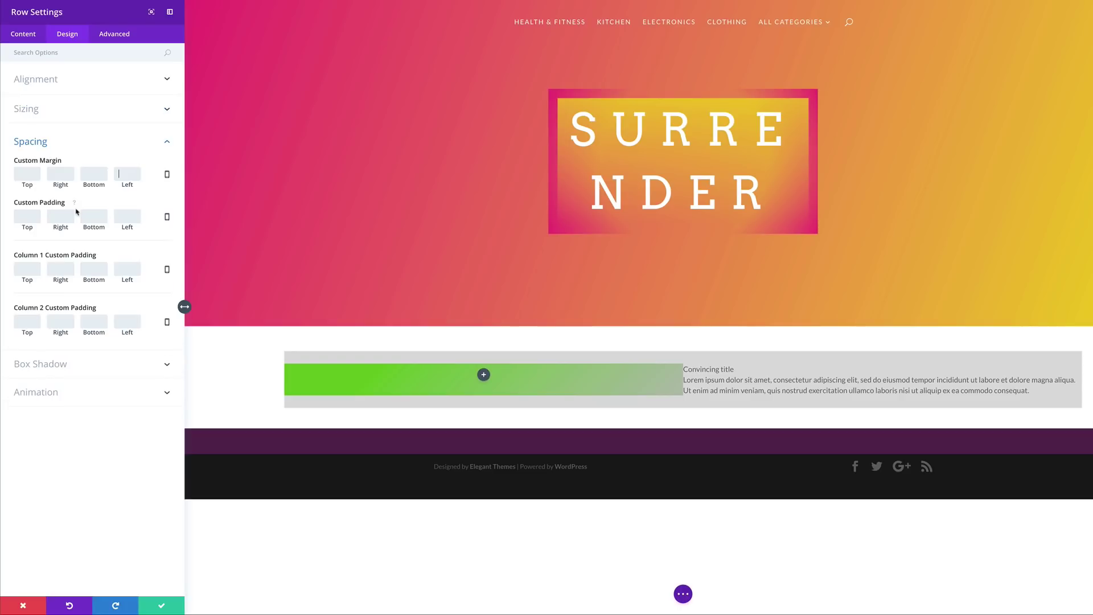
left_click(30, 217)
type("0")
left_click(62, 217)
type("0")
left_click(105, 218)
type("0")
left_click(126, 216)
type("0")
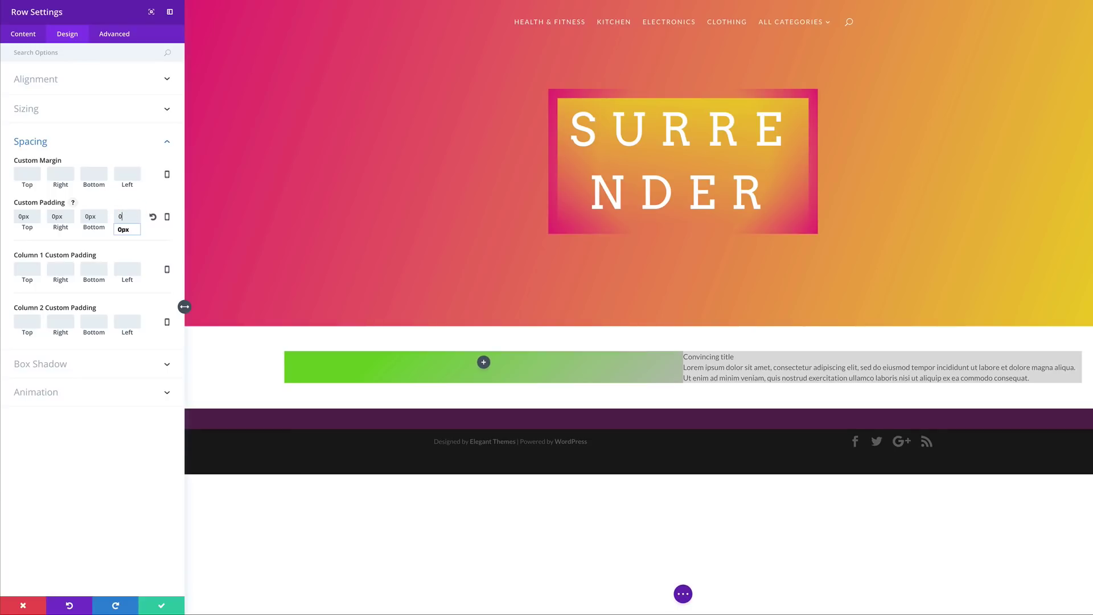
Step: Set the row's custom top margin to -150px so it overlaps the hero section
left_click(31, 174)
type("-1")
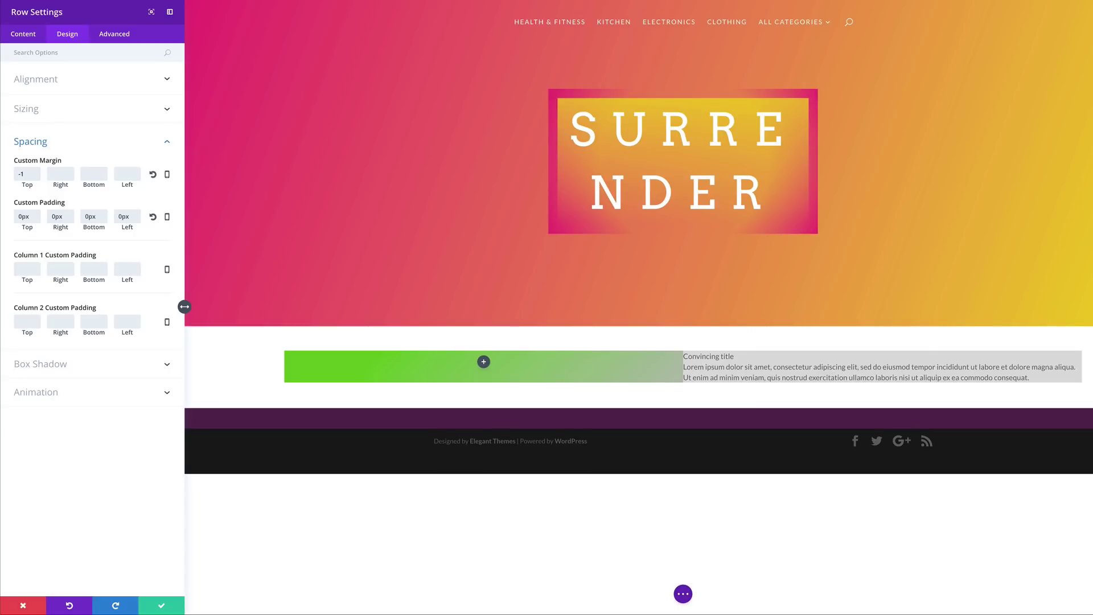
type("50")
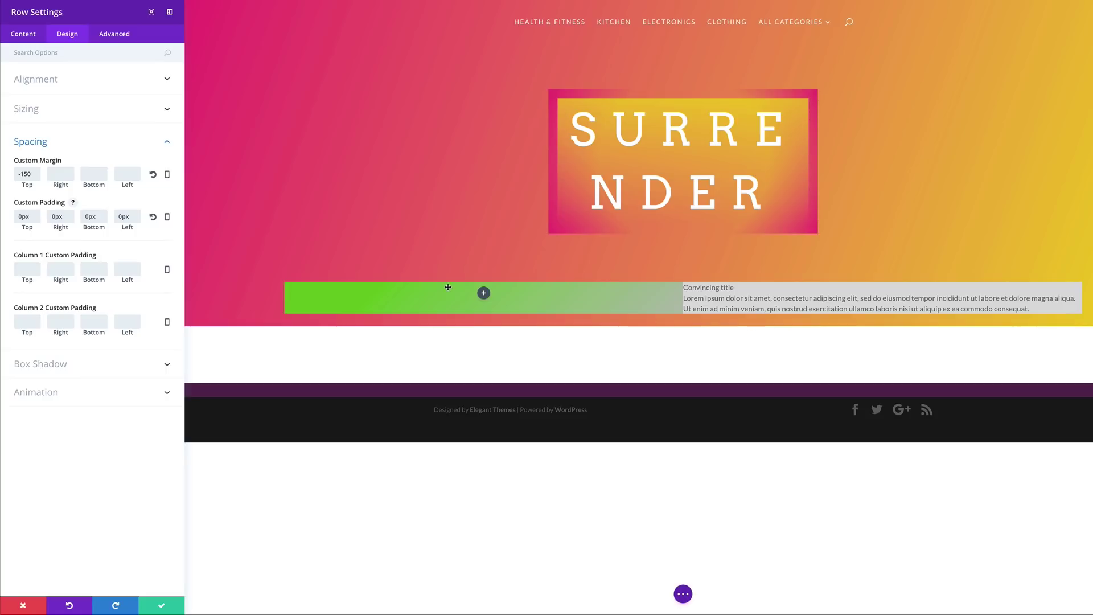
Step: Set the custom padding of column 1 to 235px at the top and 235px at the bottom
left_click(26, 271)
type("235")
left_click(90, 272)
type("235")
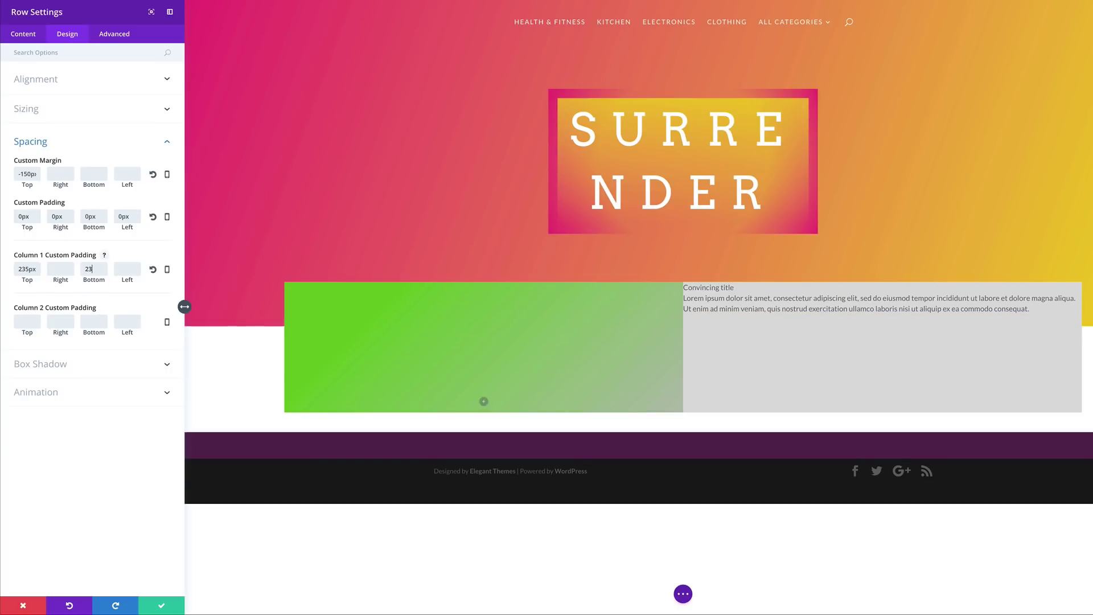
Step: Set the custom top padding of column 2 to 150px
left_click(64, 323)
left_click(28, 323)
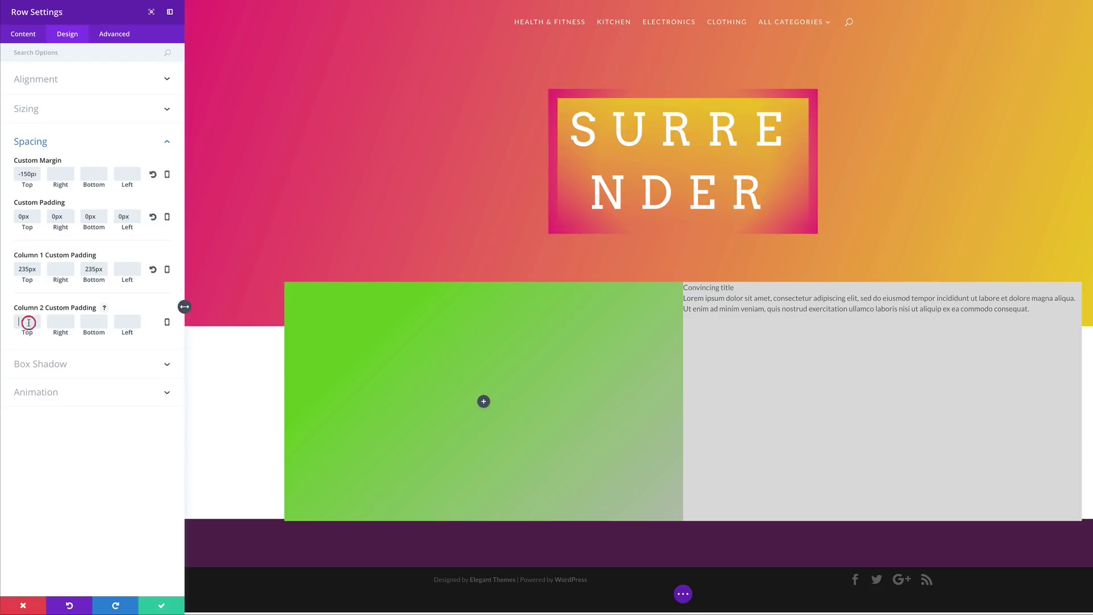
type("150")
left_click(73, 323)
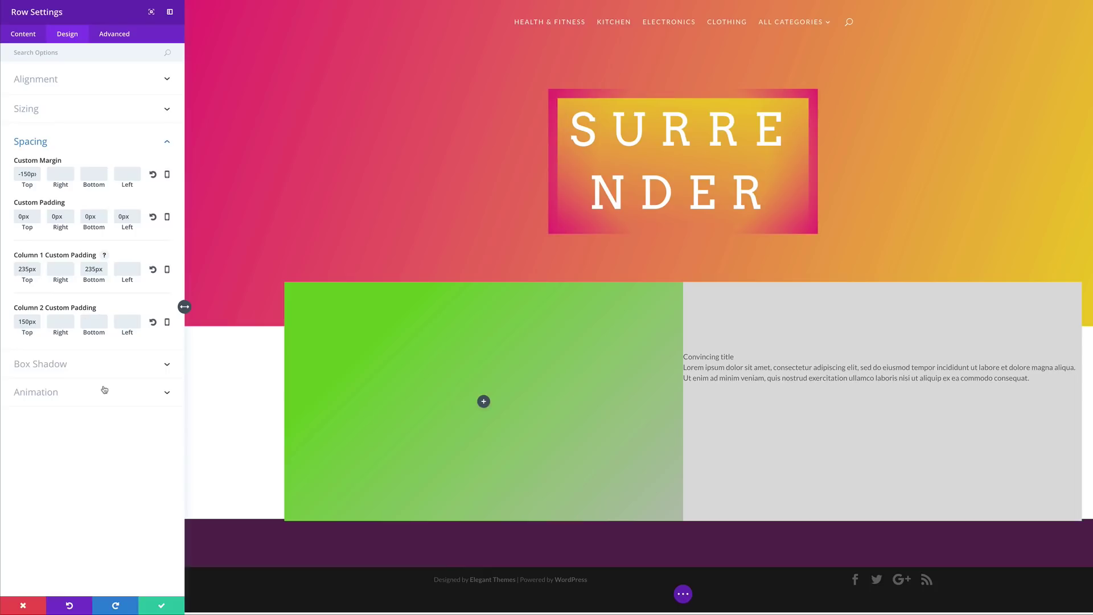
type("15")
left_click(84, 482)
Step: Give the row the first box shadow preset, with horizontal position -3px and vertical position -18px
left_click(56, 365)
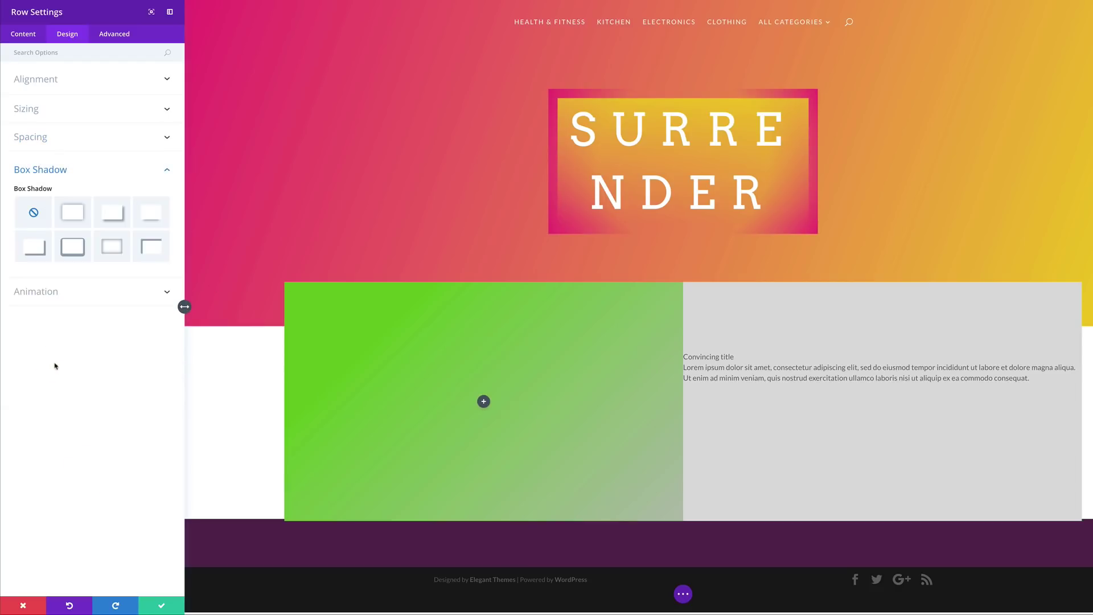
left_click(73, 213)
left_click(138, 291)
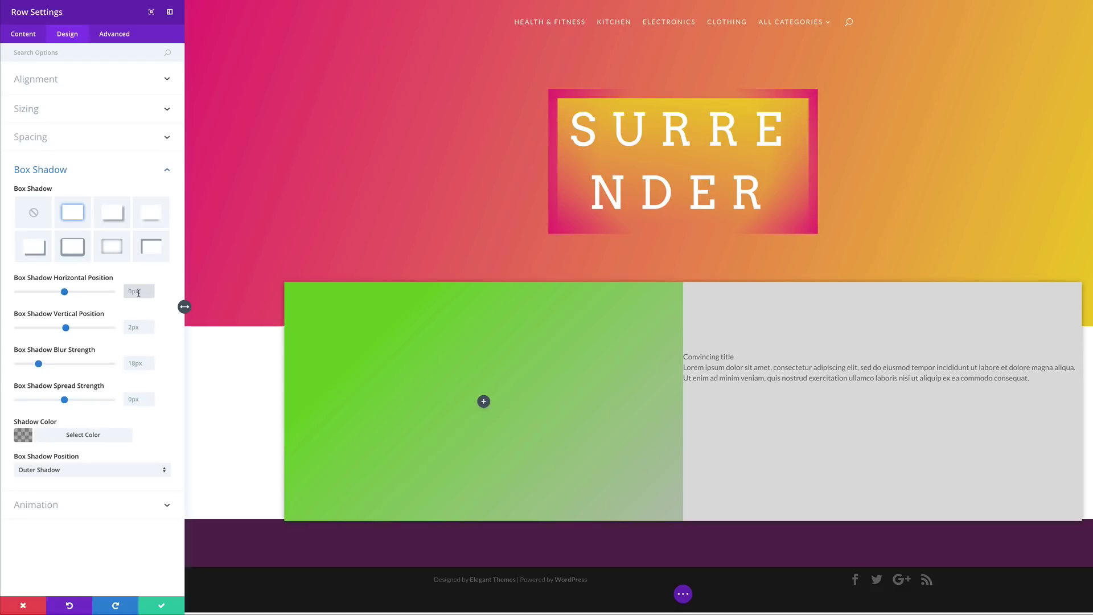
type("-3px")
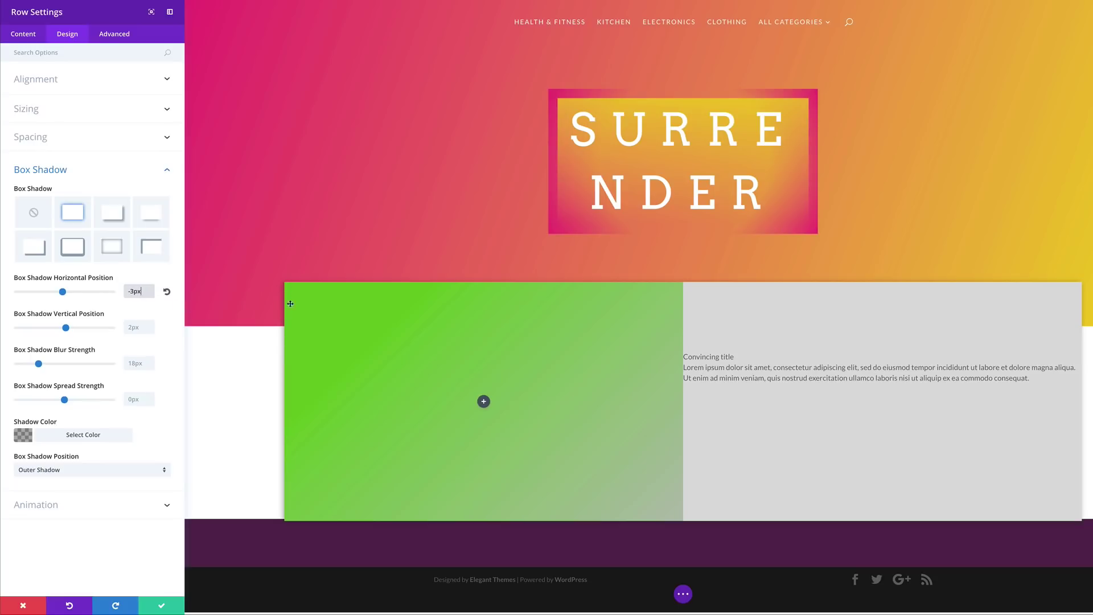
left_click(270, 256)
left_click(162, 336)
type("-18px")
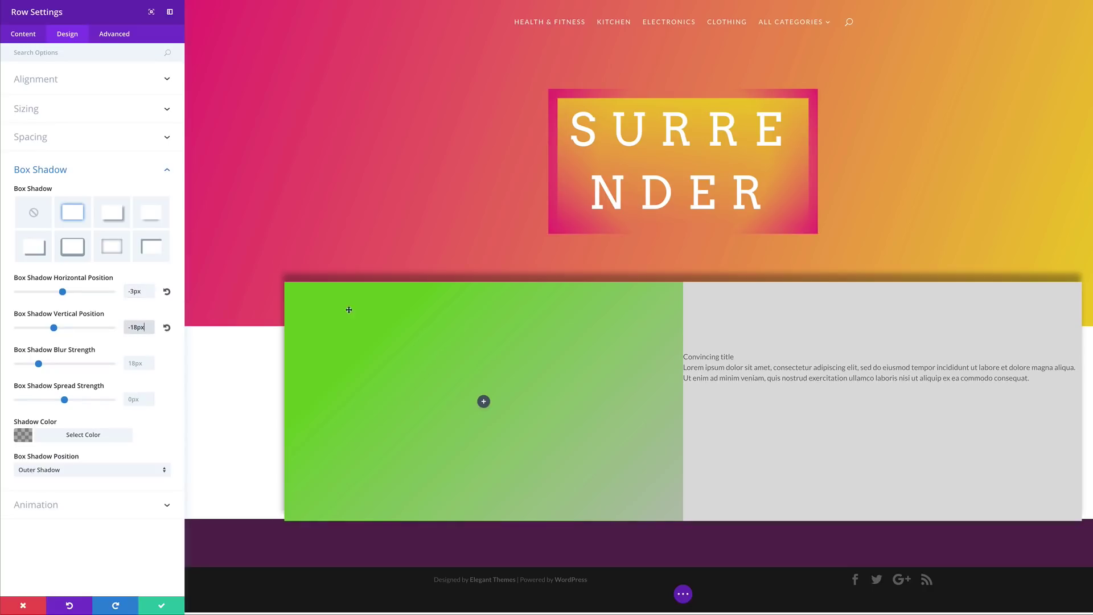
Step: Set the row shadow's blur strength to 77px and spread strength to 23px, keep its color, and save the row settings
key("Tab")
type("77px")
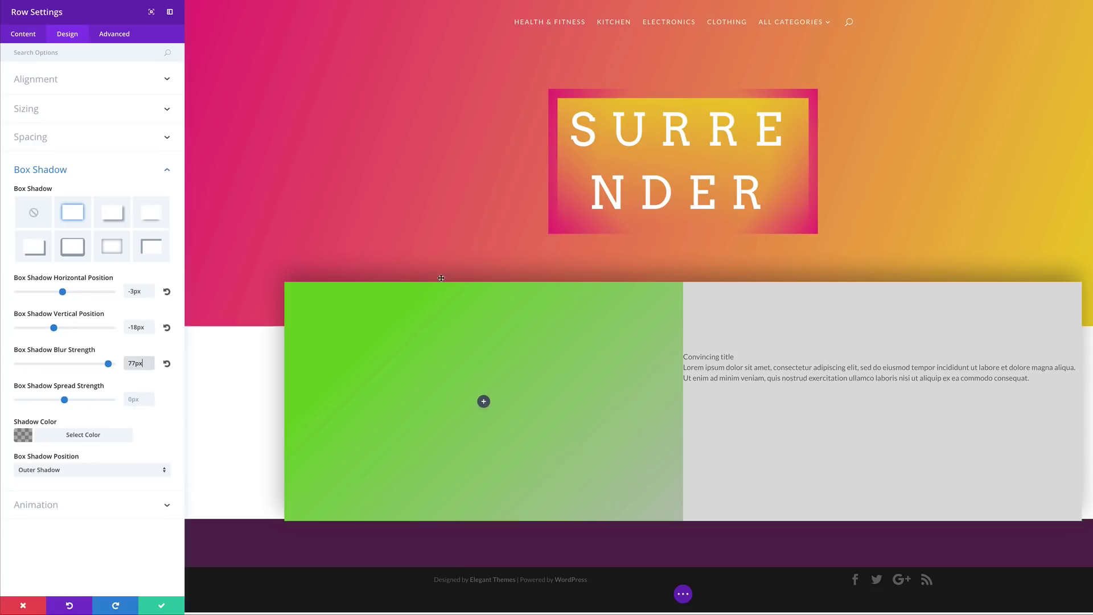
left_click(140, 399)
type("23px")
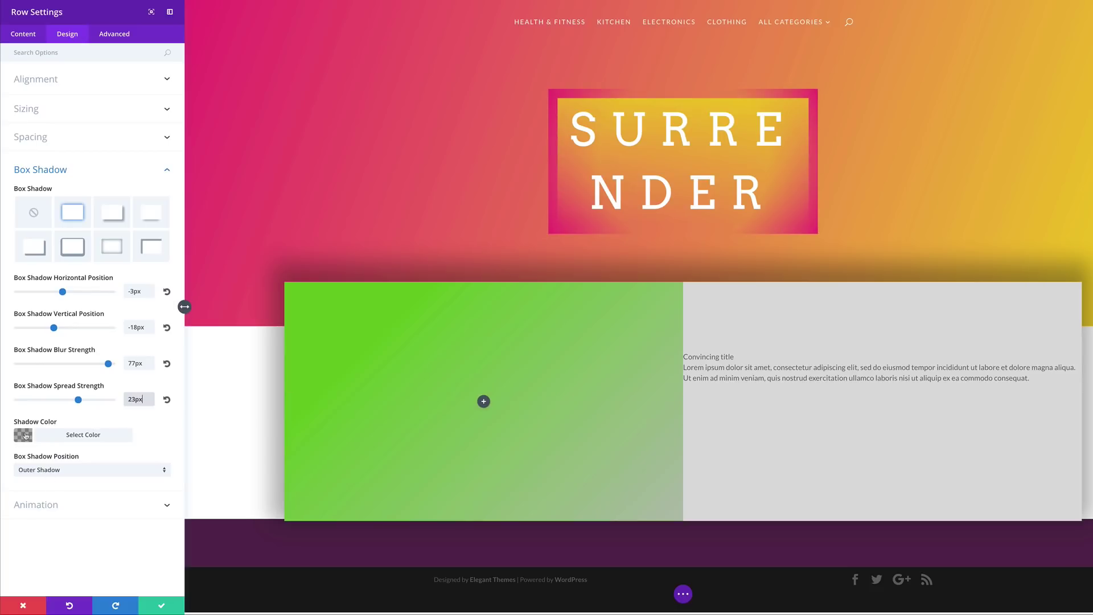
left_click(24, 437)
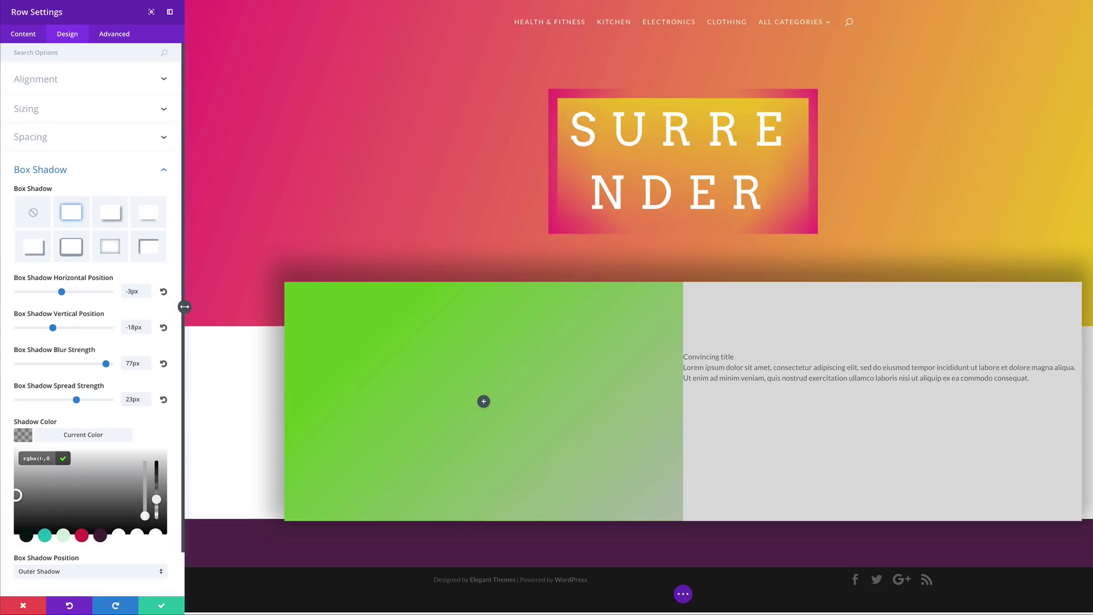
left_click(44, 458)
key("Return")
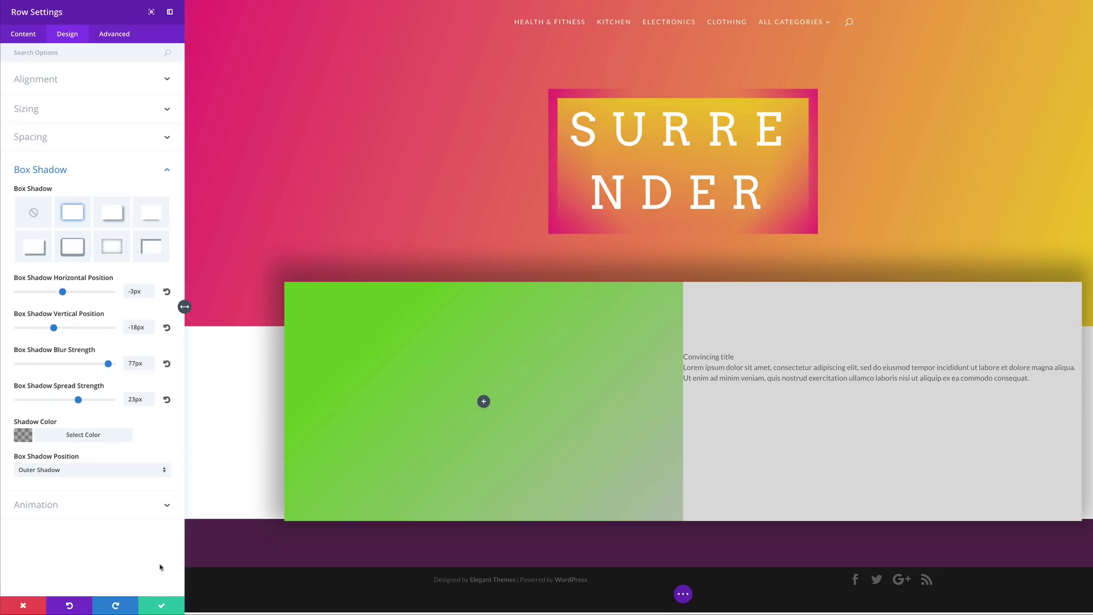
left_click(163, 609)
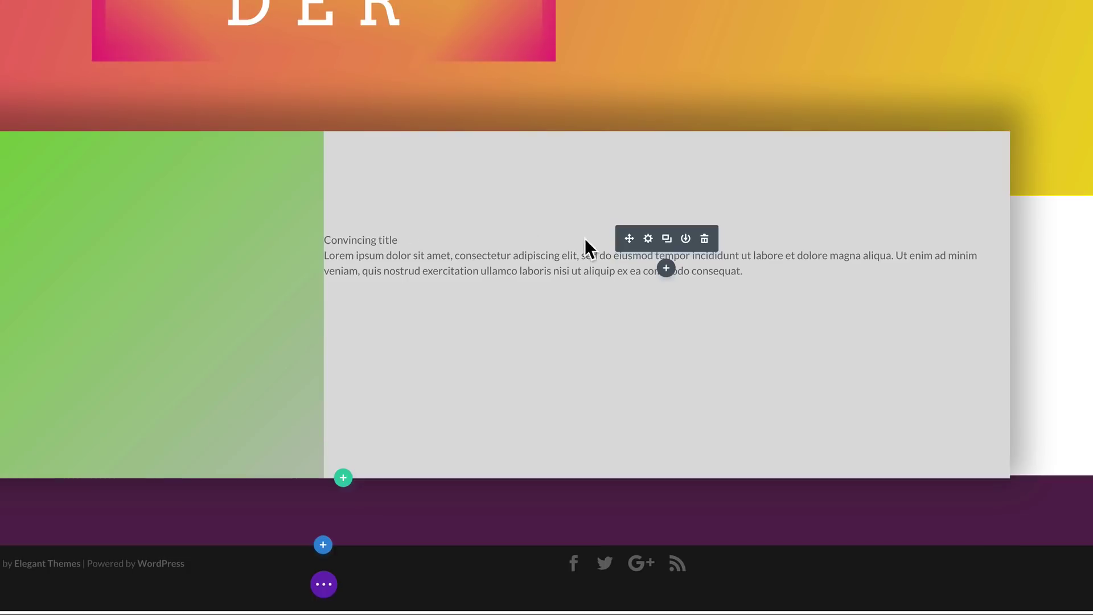
Step: Set the "Convincing title" text module to the Arvo font with a text size of 34px
left_click(649, 239)
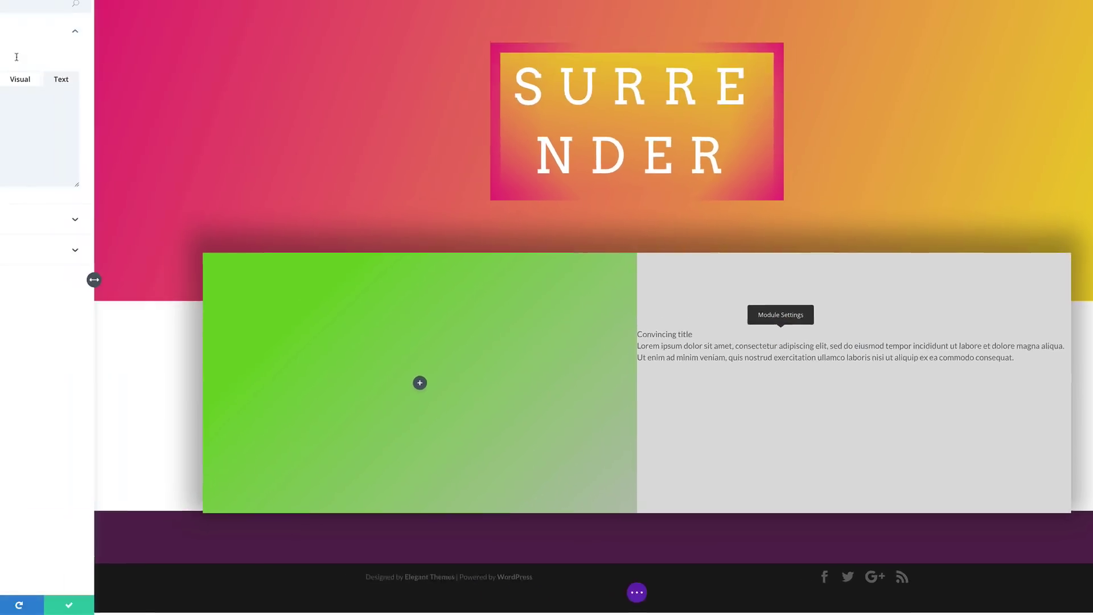
left_click(68, 35)
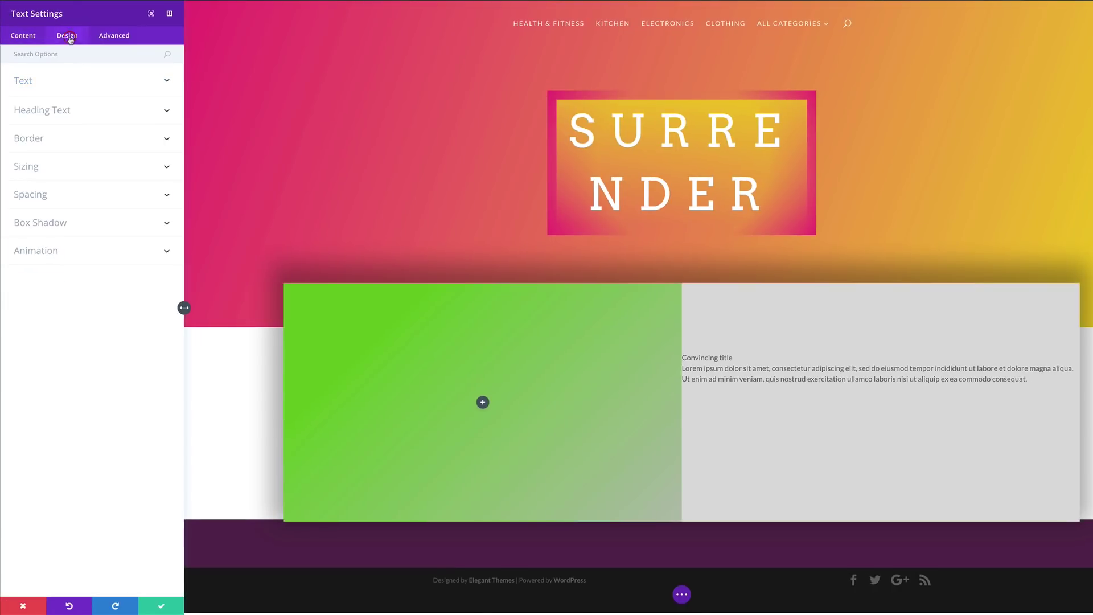
left_click(26, 84)
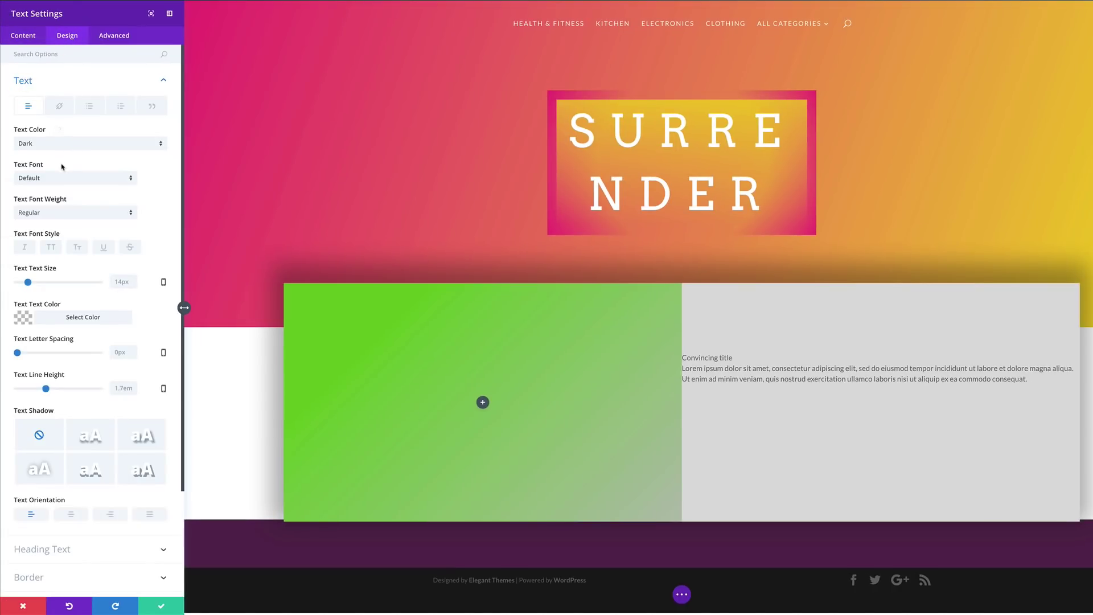
left_click(53, 181)
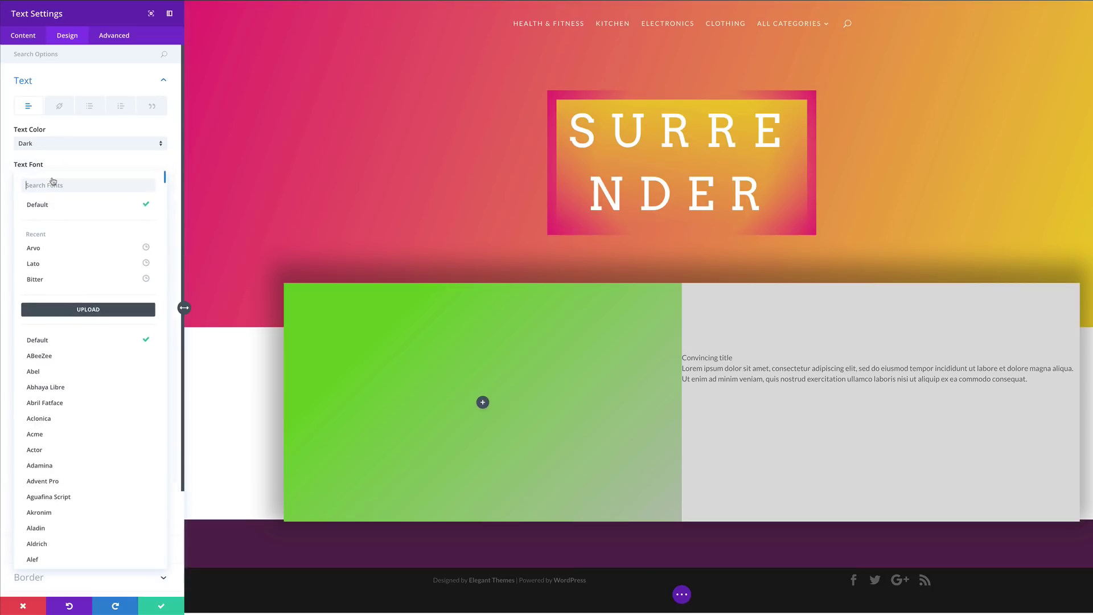
left_click(50, 248)
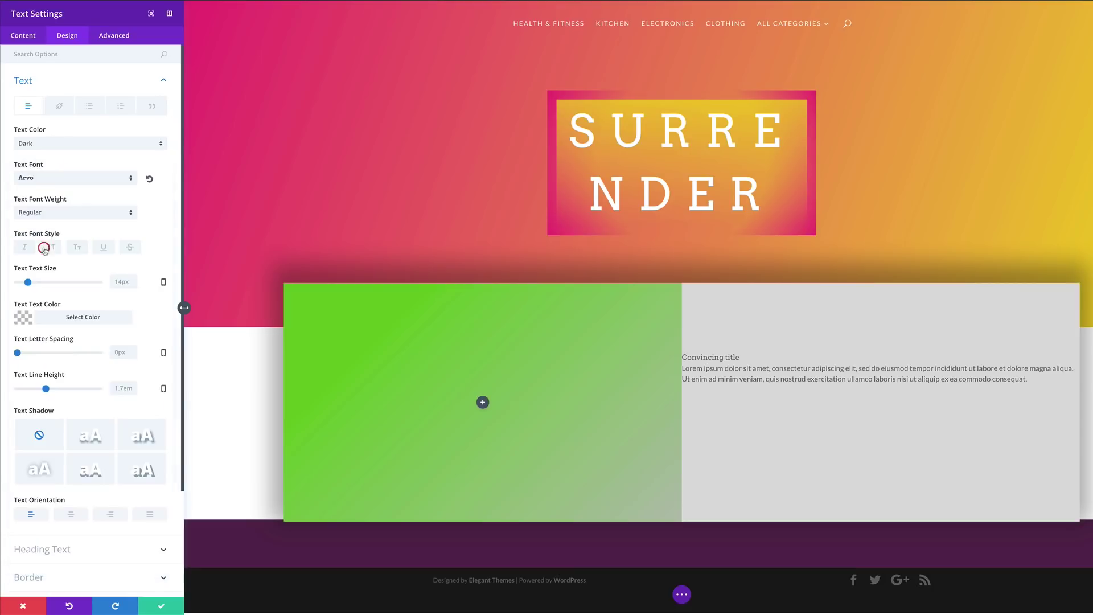
left_click(123, 281)
left_click_drag(28, 282, 44, 283)
Step: Color the "Convincing title" text #7a7a7a, center its orientation, and save the module
left_click(24, 320)
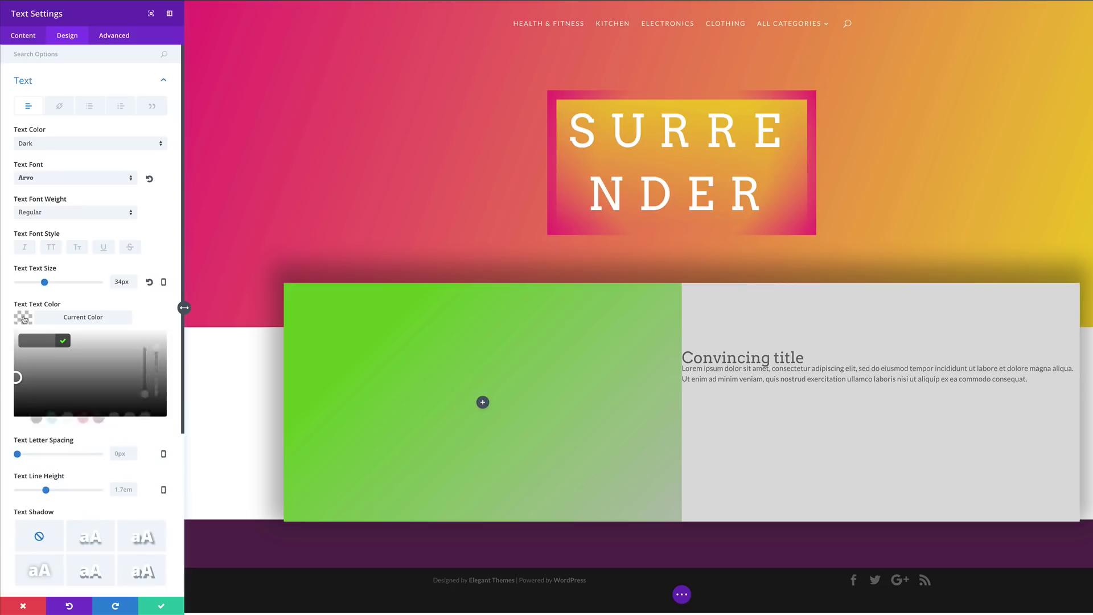
type("#7a7a7a")
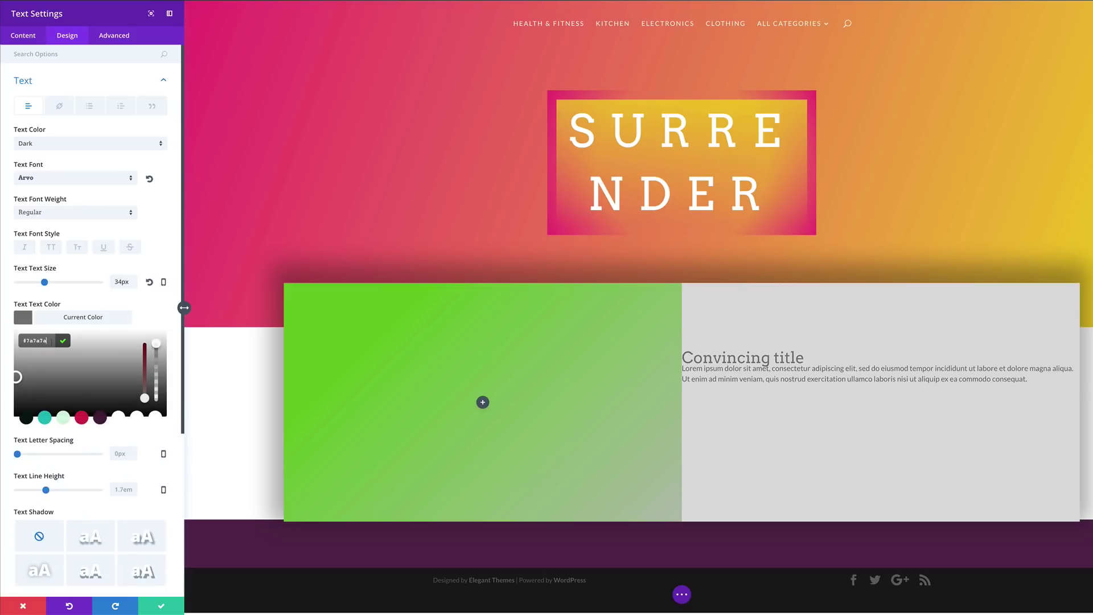
left_click(150, 311)
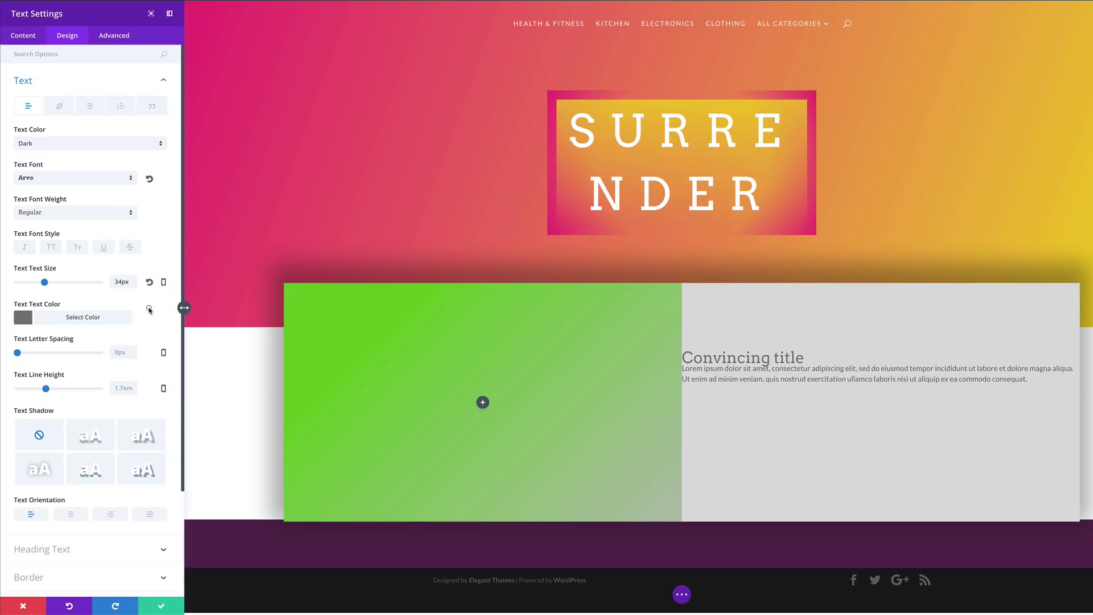
left_click(72, 515)
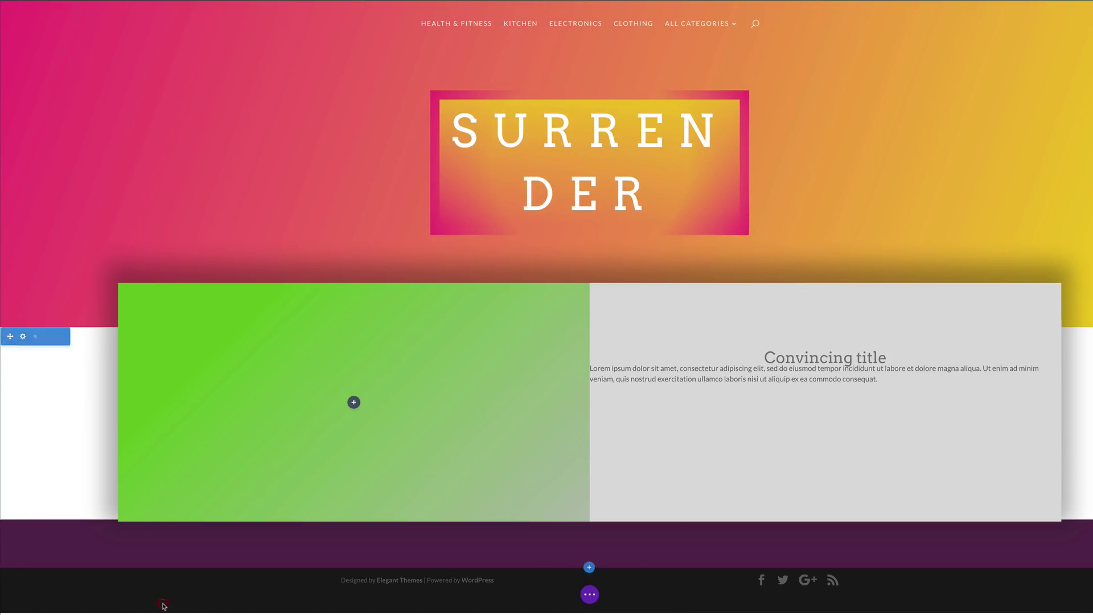
left_click(162, 606)
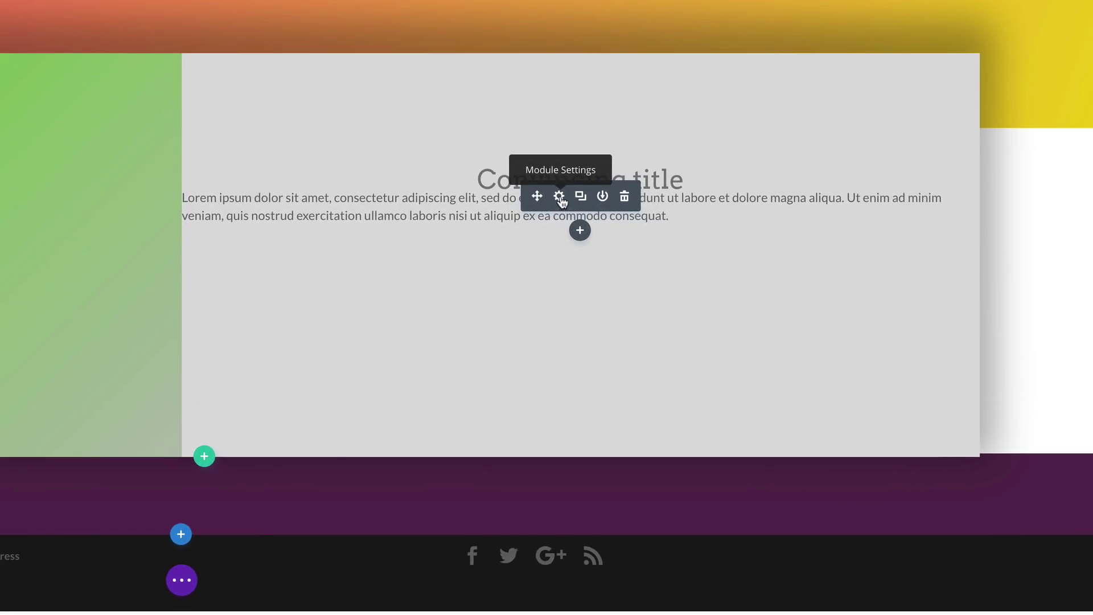
Step: Set the lorem ipsum text module's font to Lato and center its text orientation
left_click(561, 197)
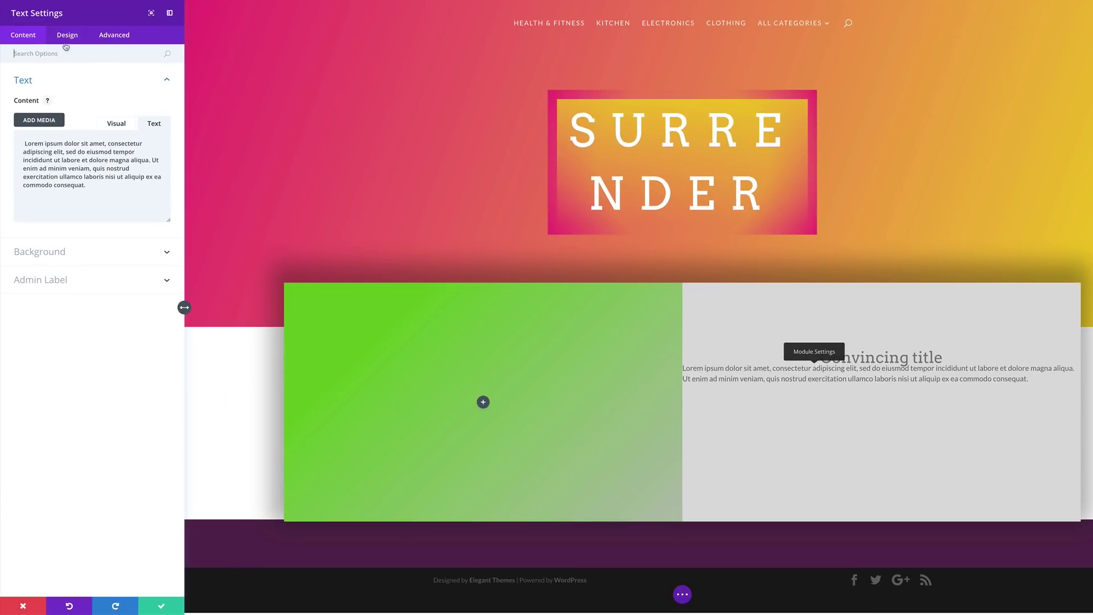
left_click(67, 36)
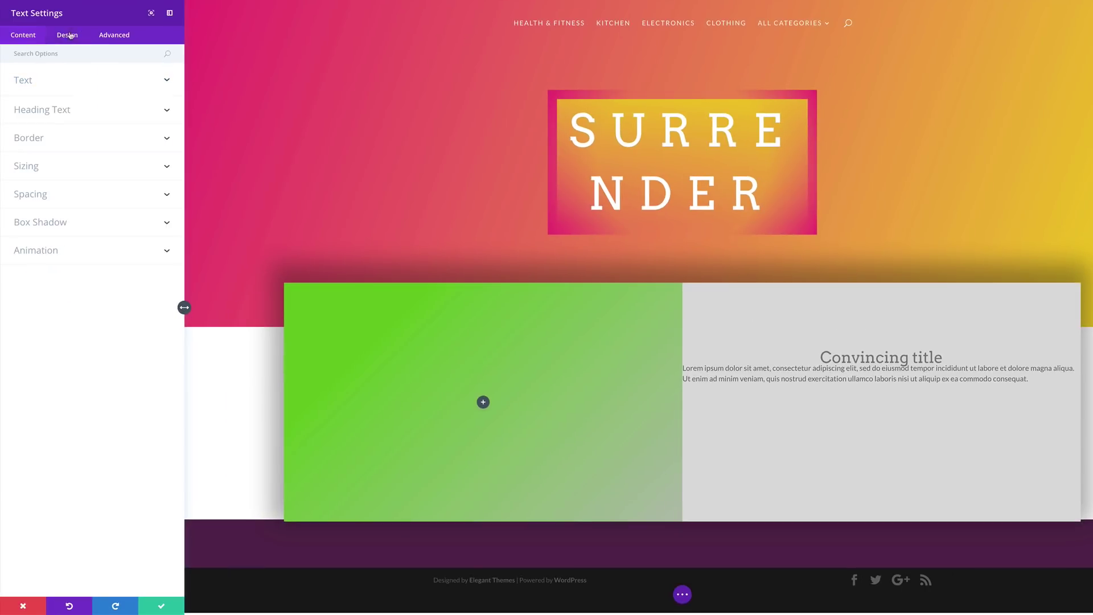
left_click(24, 81)
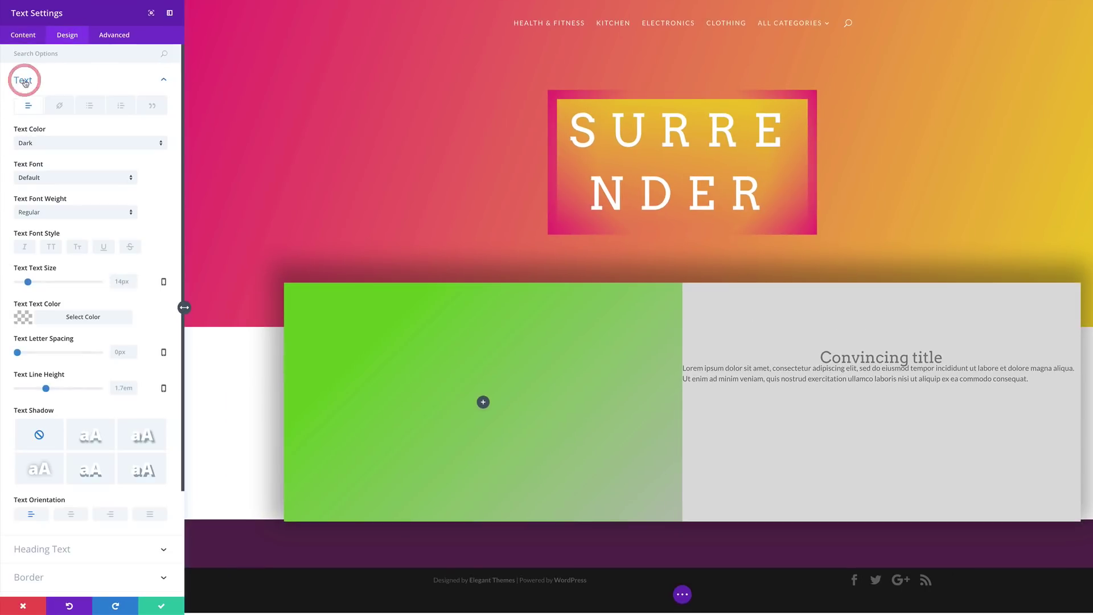
left_click(42, 214)
left_click(49, 216)
scroll(155, 361, "down", 2)
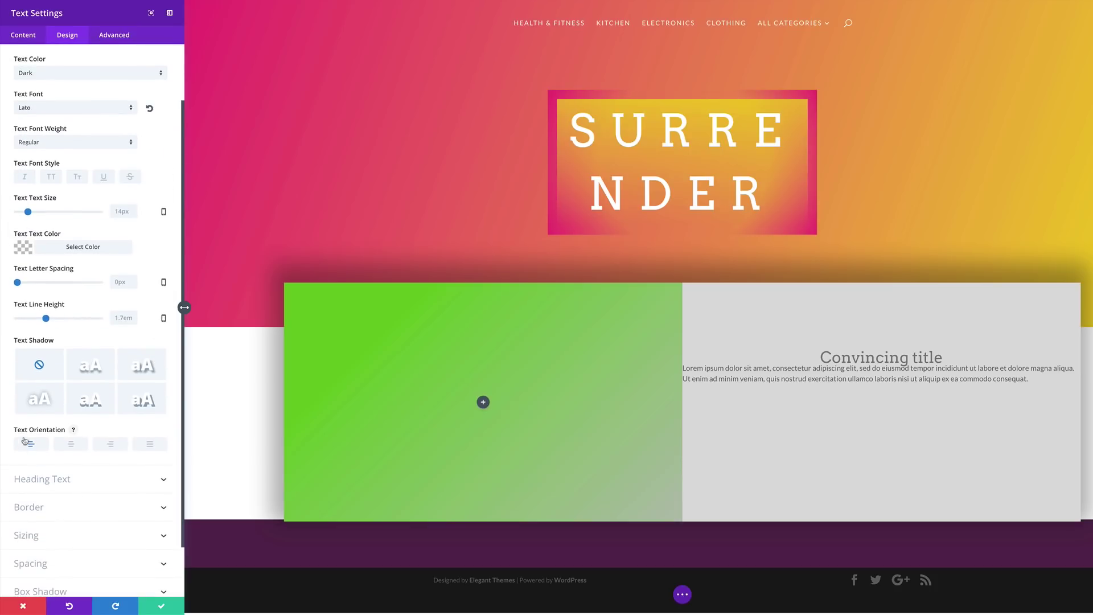
left_click(71, 445)
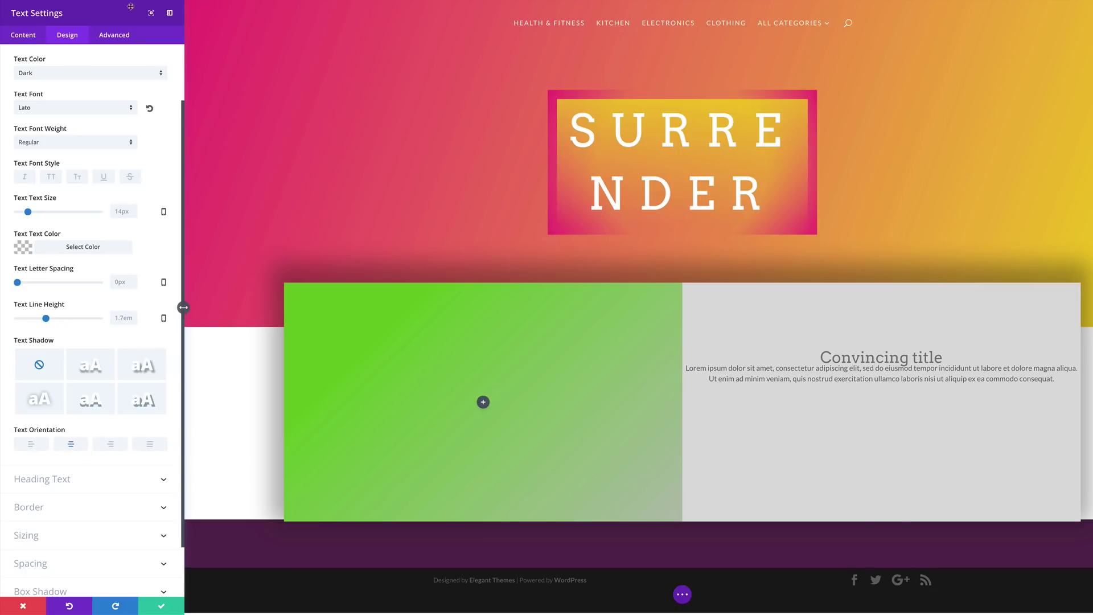
Step: Set the lorem ipsum module's width to 75% and its module alignment to center
scroll(142, 447, "down", 1)
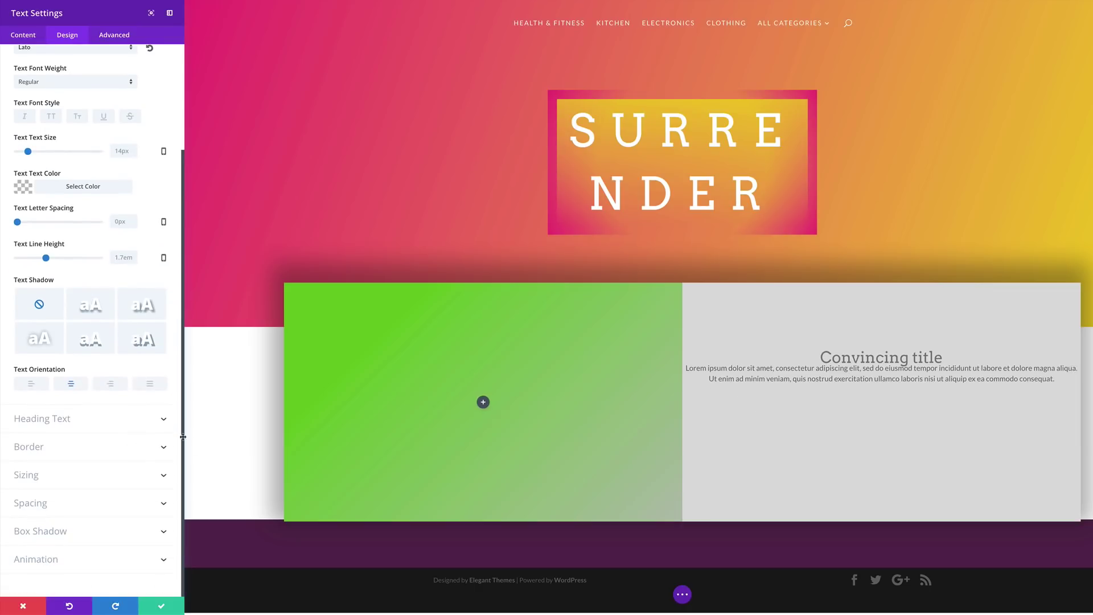
left_click(36, 476)
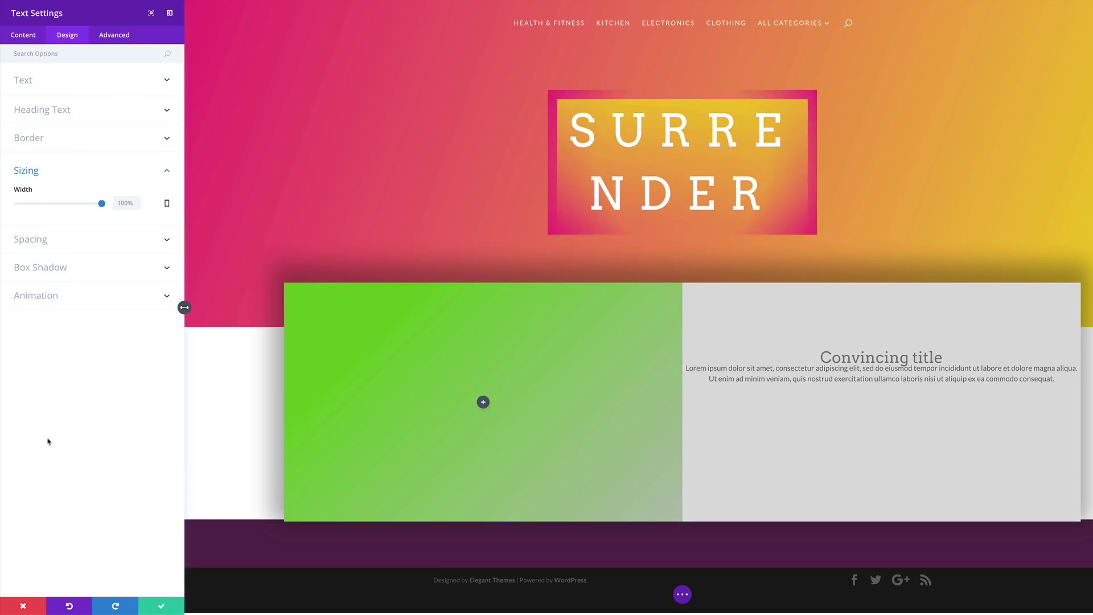
left_click_drag(101, 204, 81, 203)
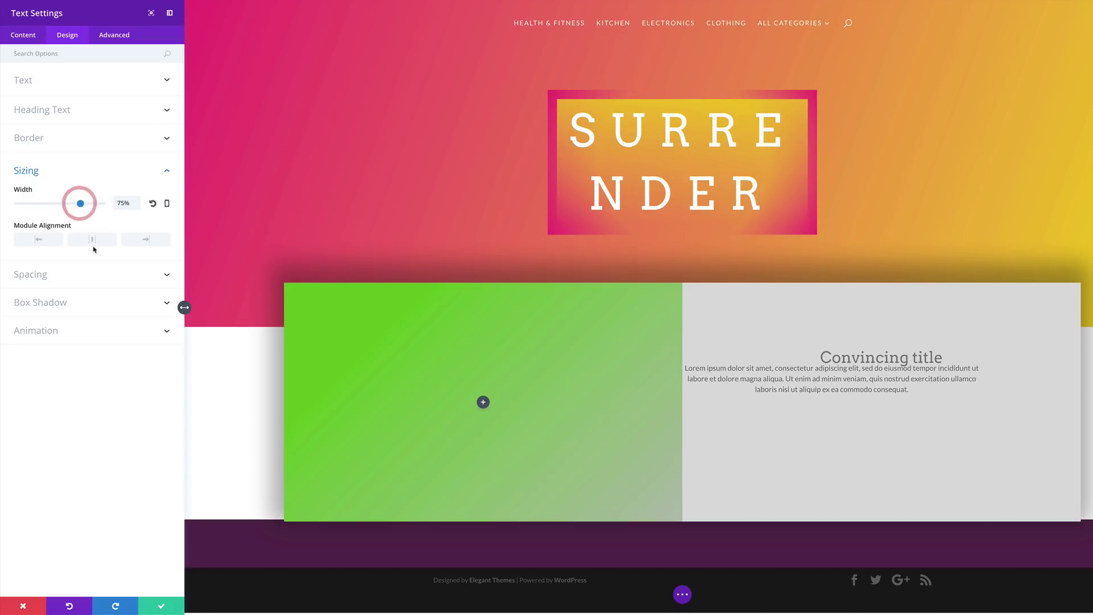
left_click(92, 240)
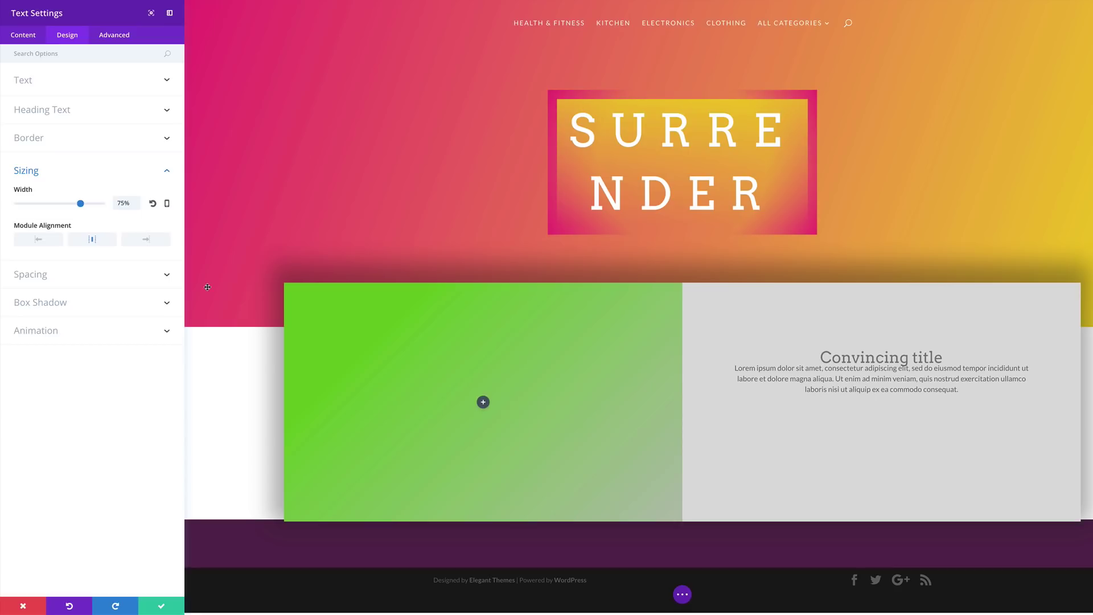
Step: Set the lorem ipsum module's custom top margin to 50px to separate it from the title
left_click(41, 275)
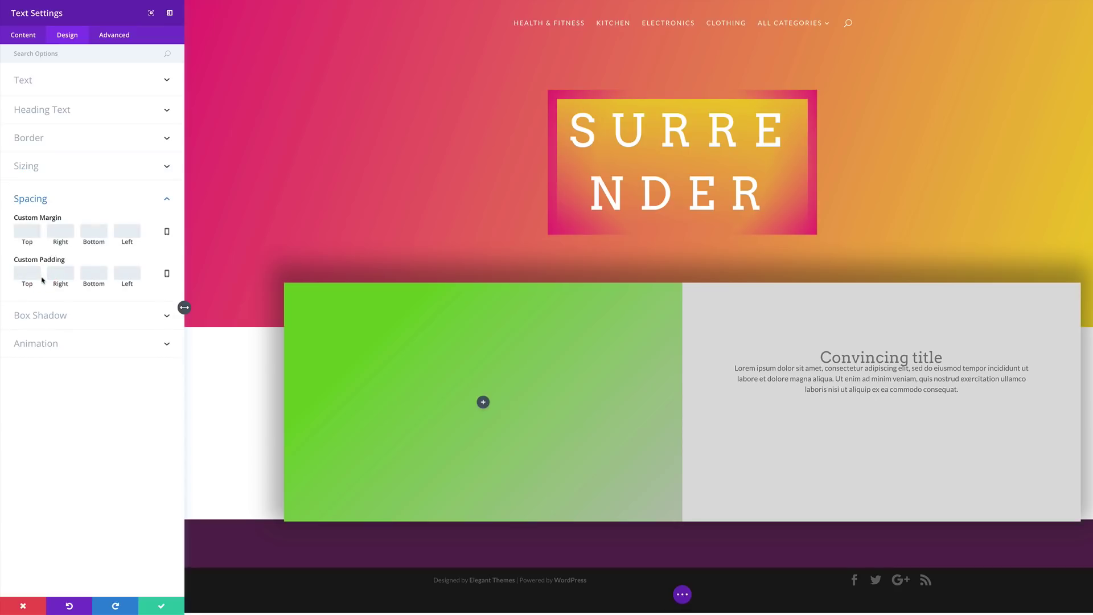
left_click(33, 231)
type("50")
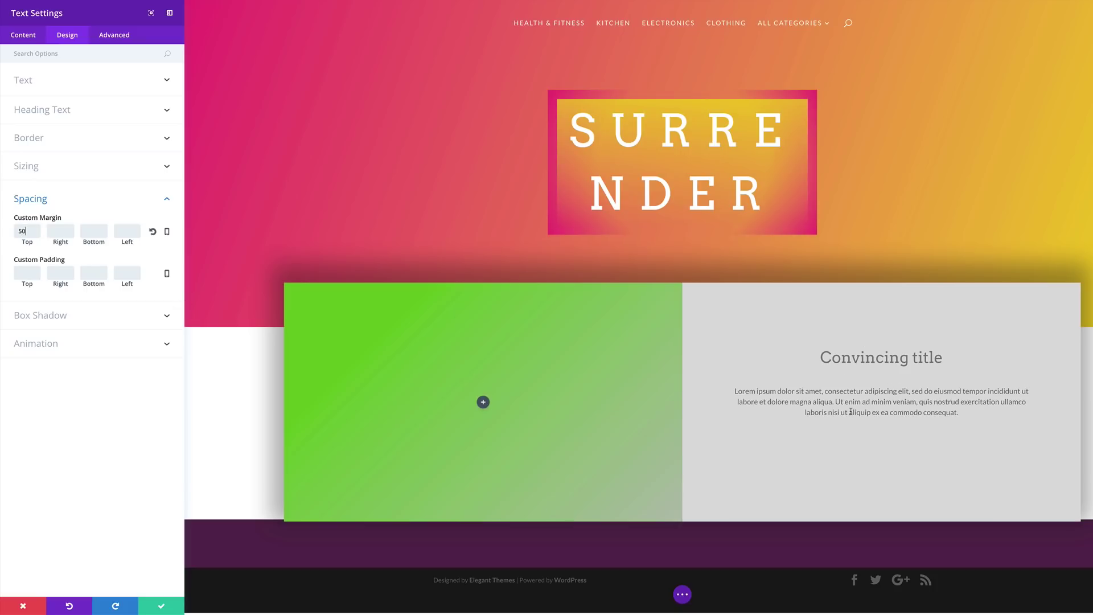
Step: Save the lorem ipsum text module and insert a row of two equal columns below the "Convincing title" row, without any module
type("px")
left_click(163, 607)
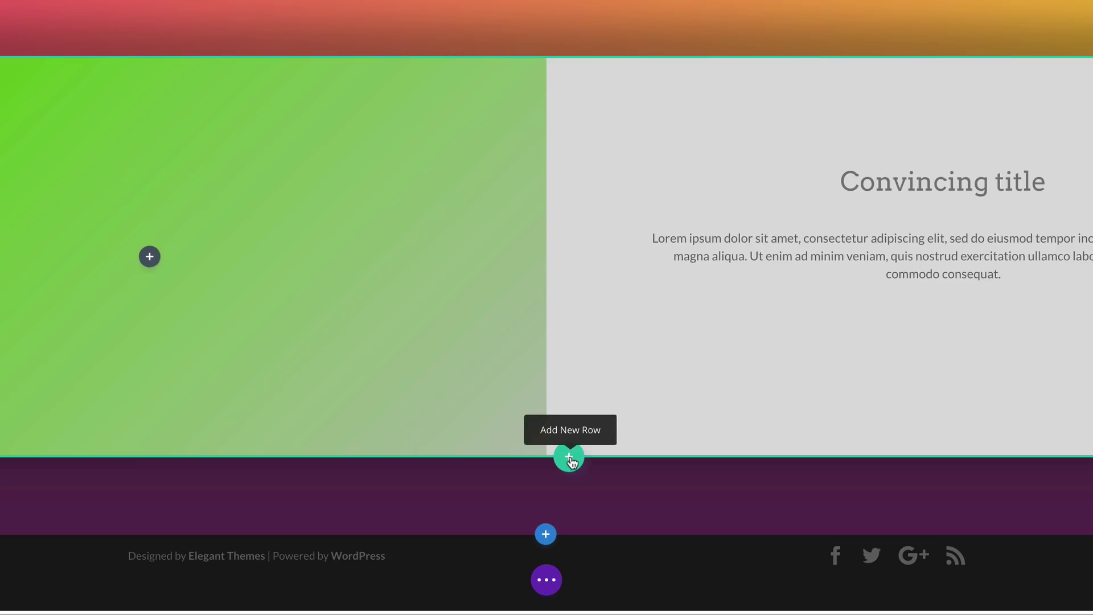
left_click(569, 459)
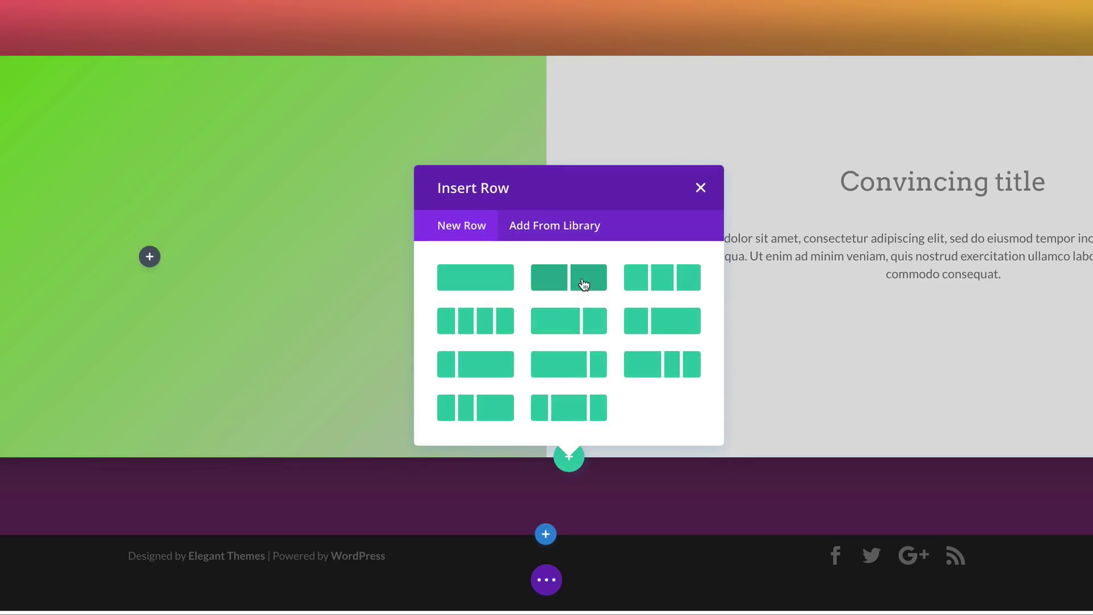
left_click(583, 280)
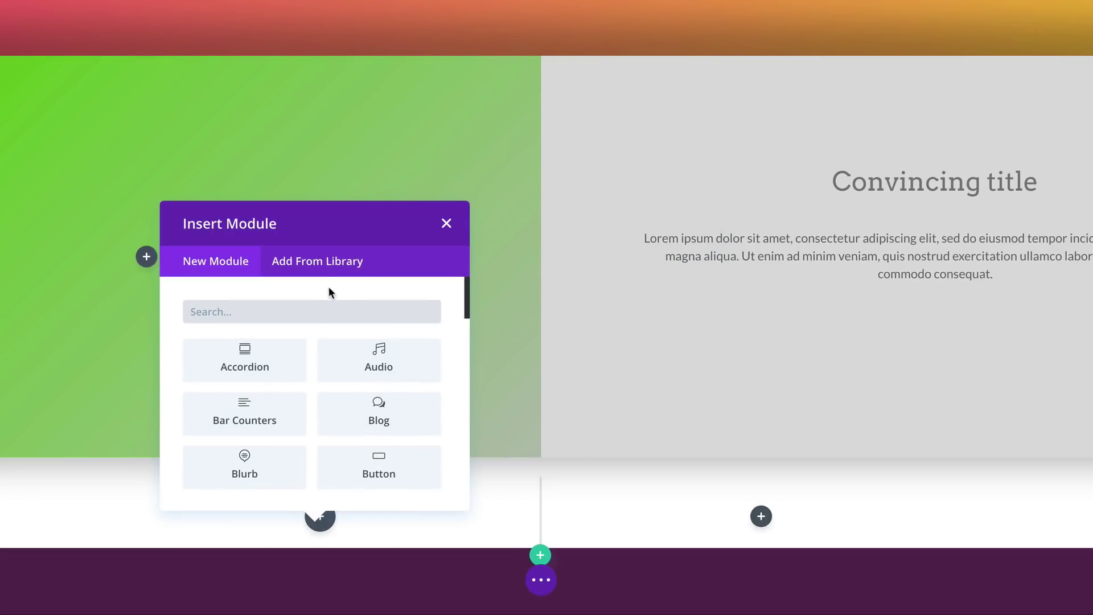
left_click(448, 220)
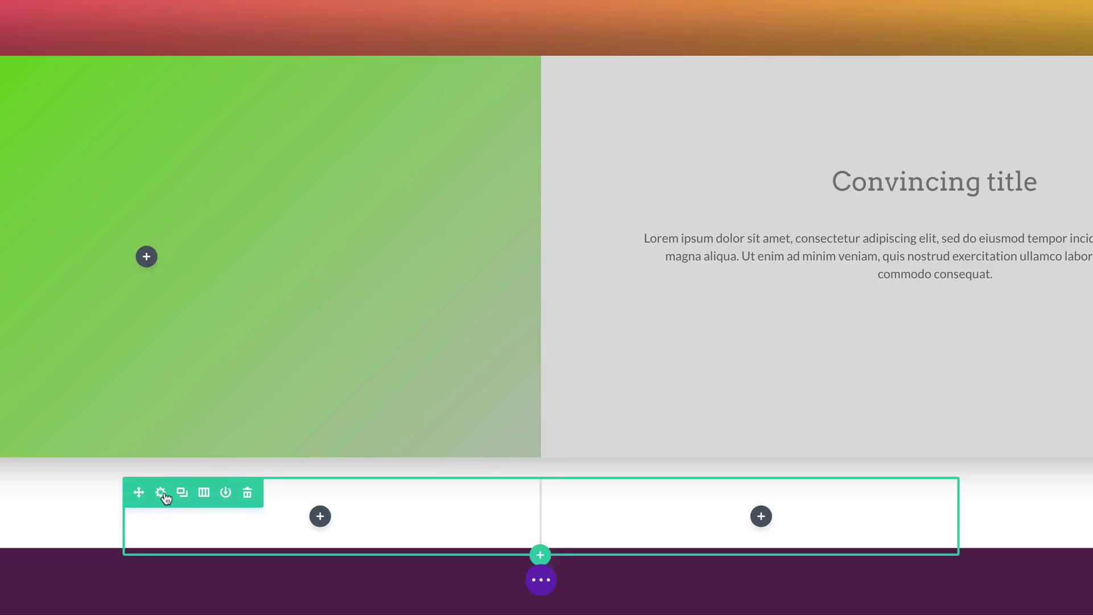
Step: Set the new row's background color to #b99bc1 and its column 1 background color to #dddddd
left_click(162, 492)
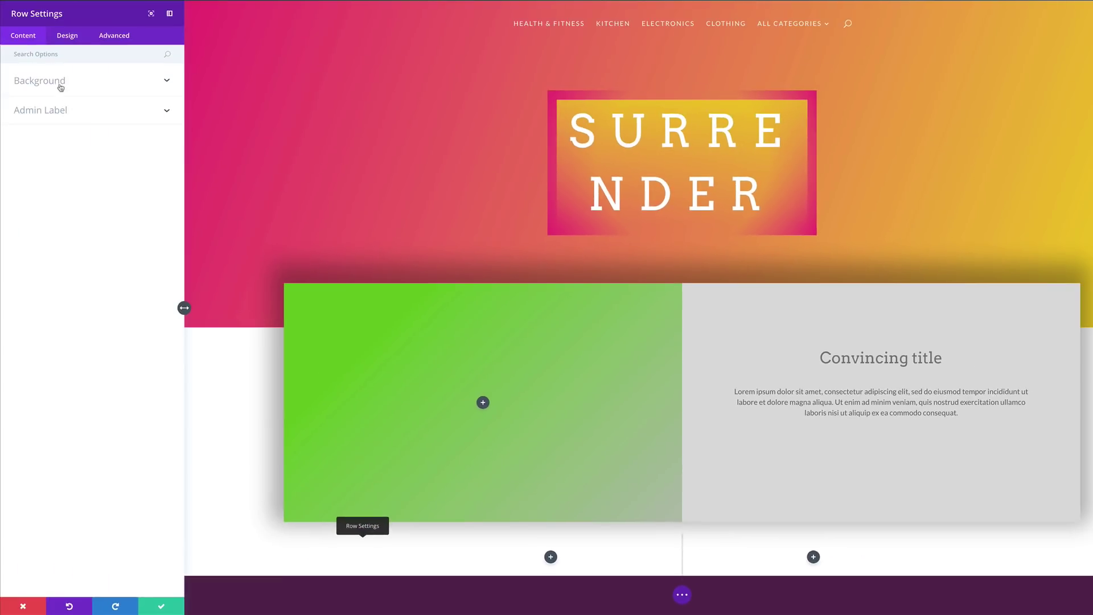
left_click(93, 166)
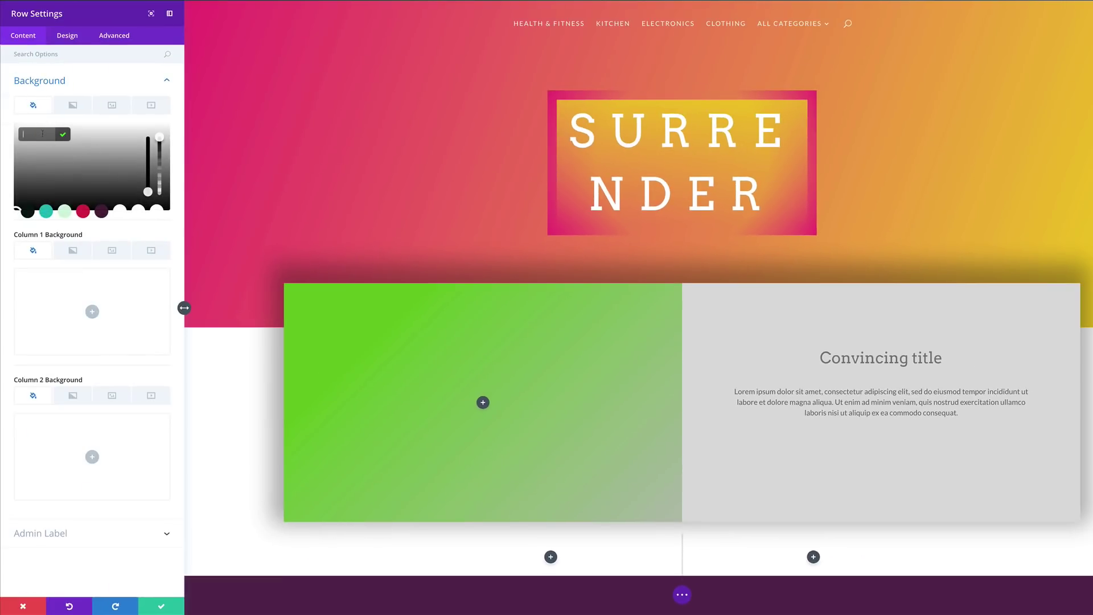
type("#b99bc1")
scroll(288, 415, "down", 2)
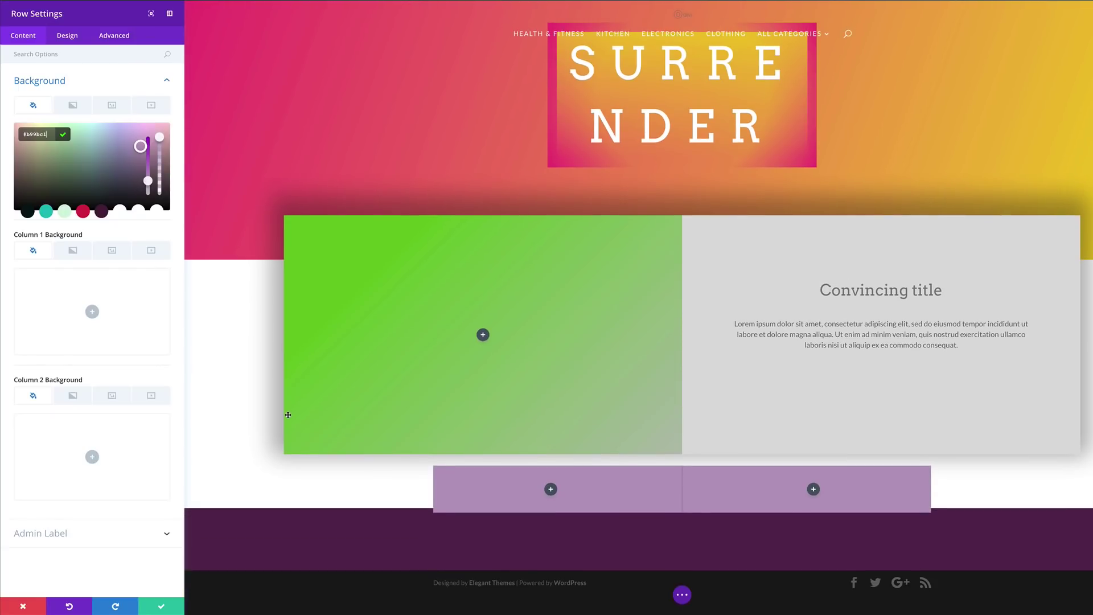
left_click(92, 312)
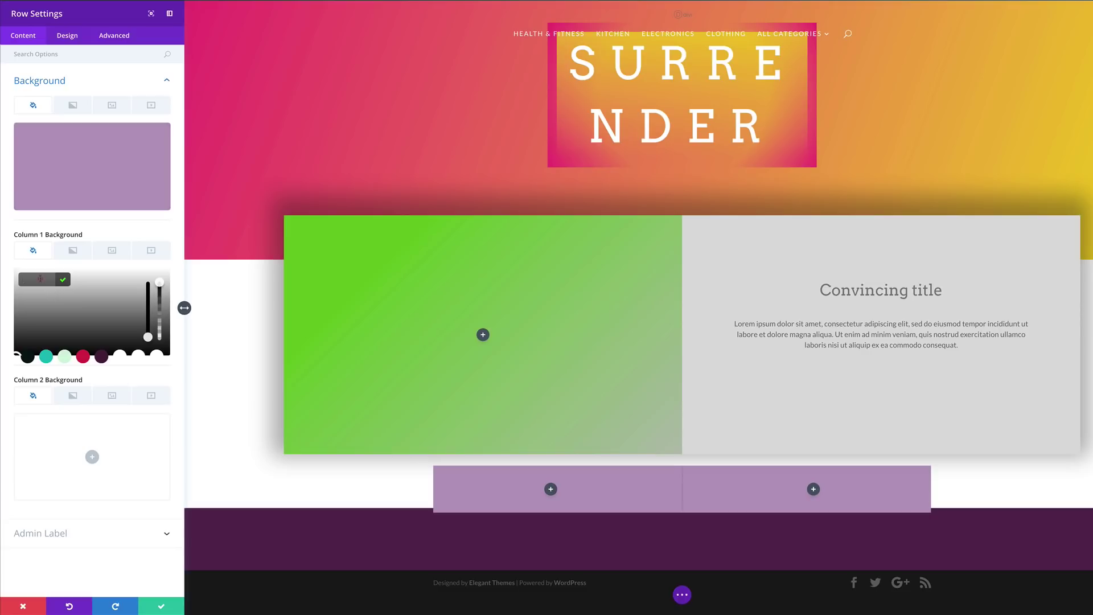
type("#dddddd")
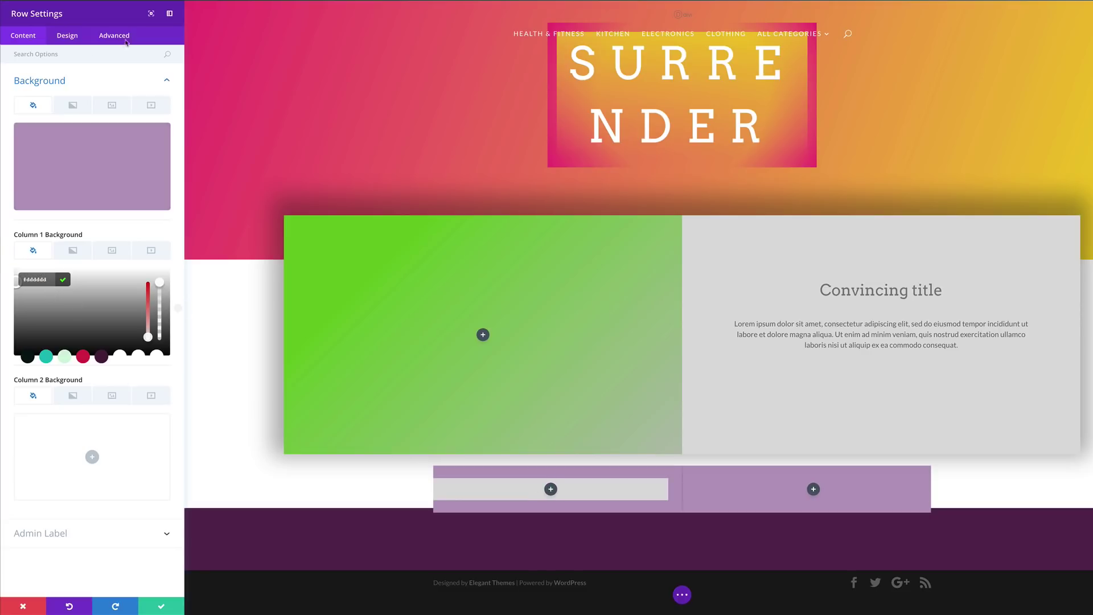
Step: Enable a custom gutter width for the row and set it to 1
left_click(69, 37)
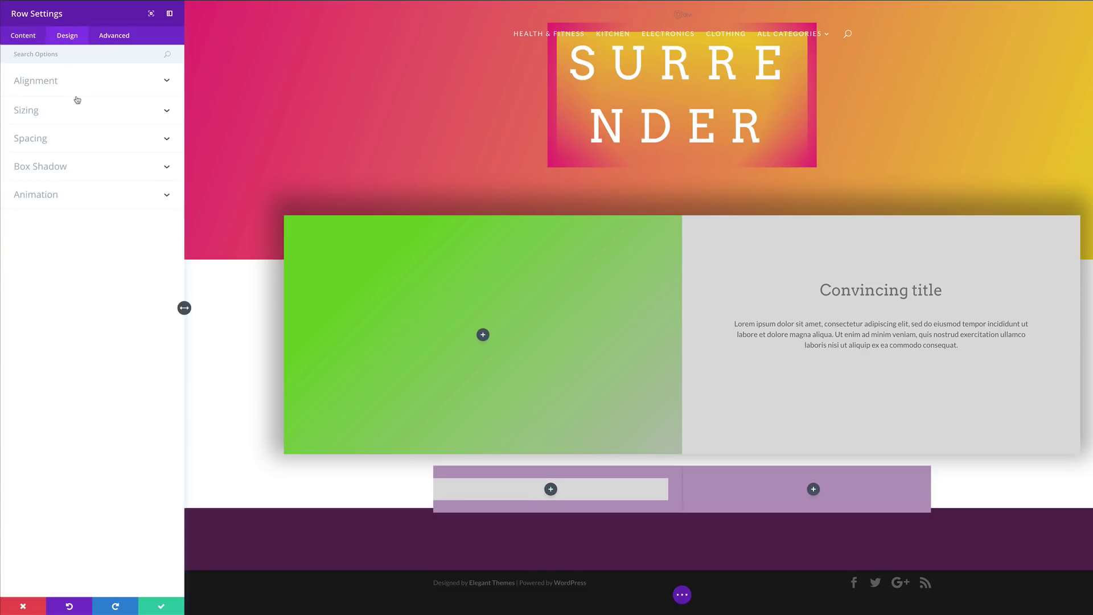
left_click(34, 112)
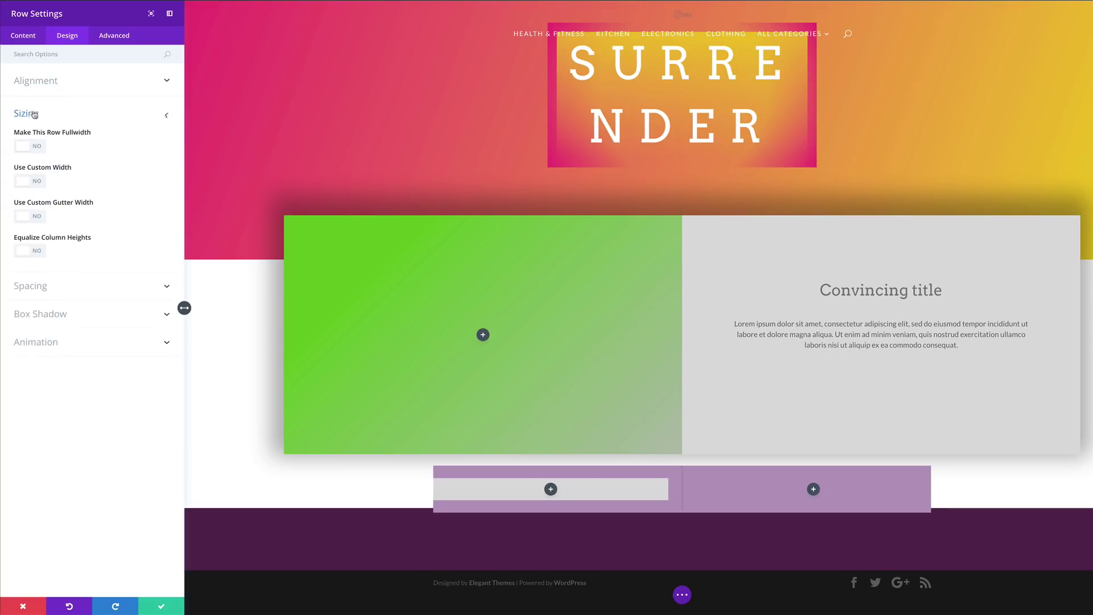
left_click(35, 218)
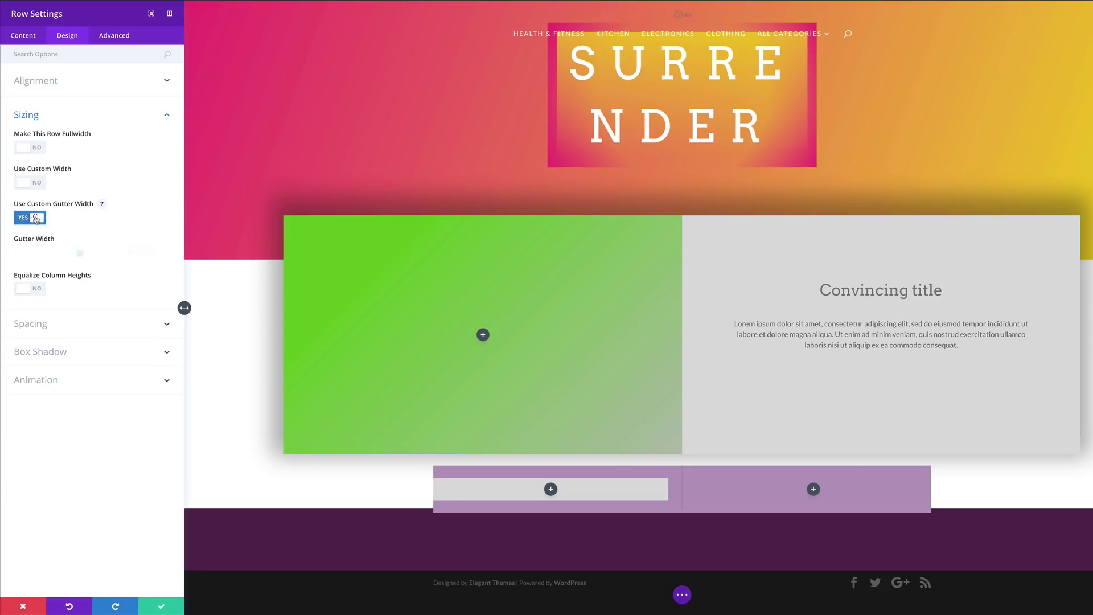
left_click_drag(79, 253, 15, 254)
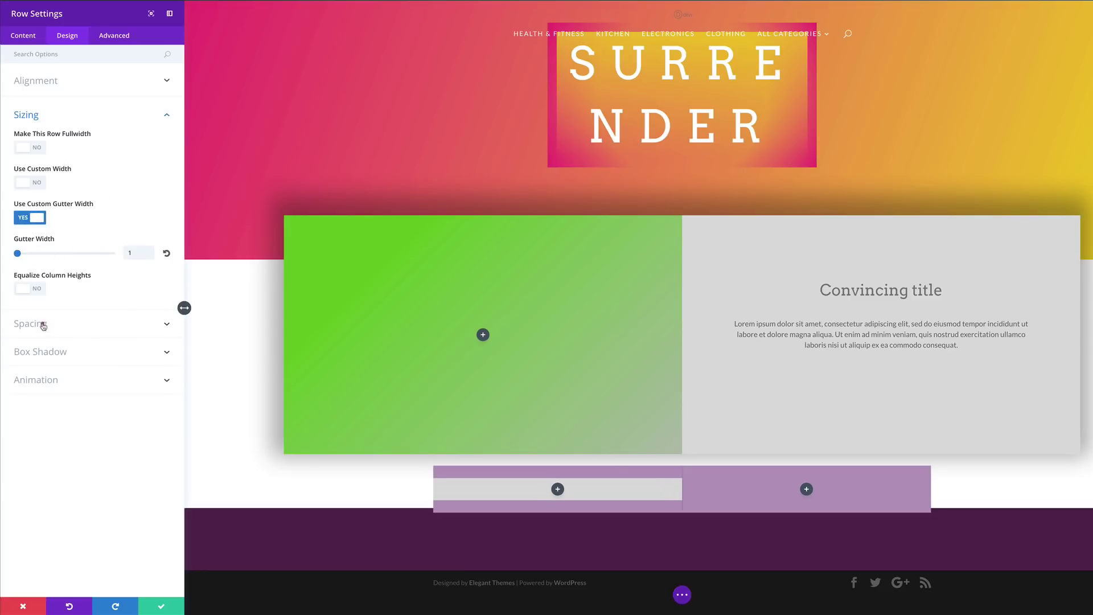
Step: Set the row's custom padding to 0px on the top, right, bottom and left
left_click(44, 325)
left_click(25, 216)
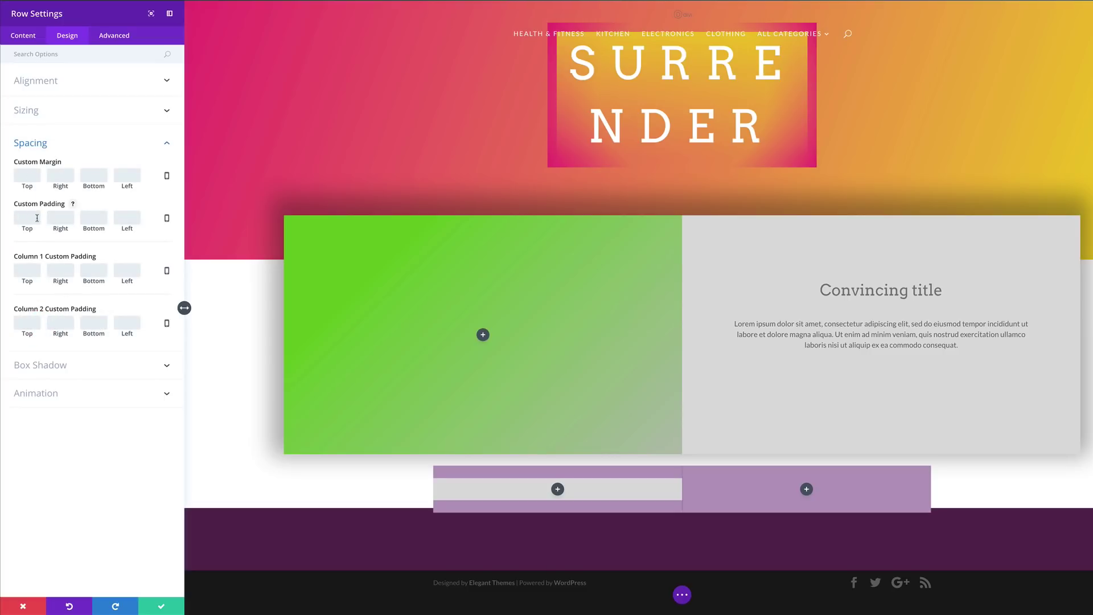
type("0")
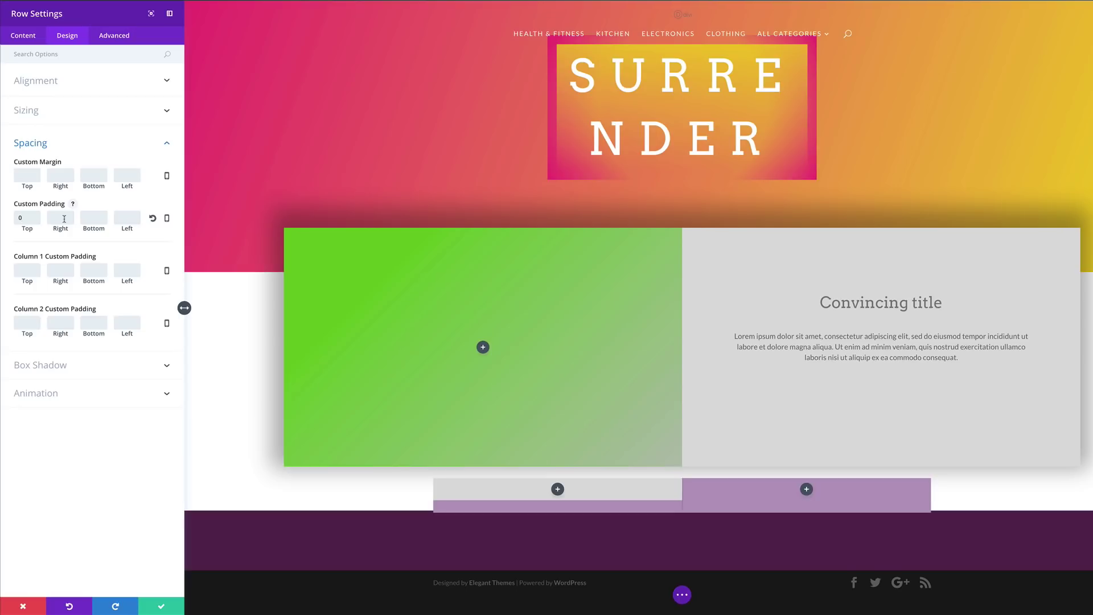
left_click(64, 218)
type("0")
left_click(97, 218)
type("0")
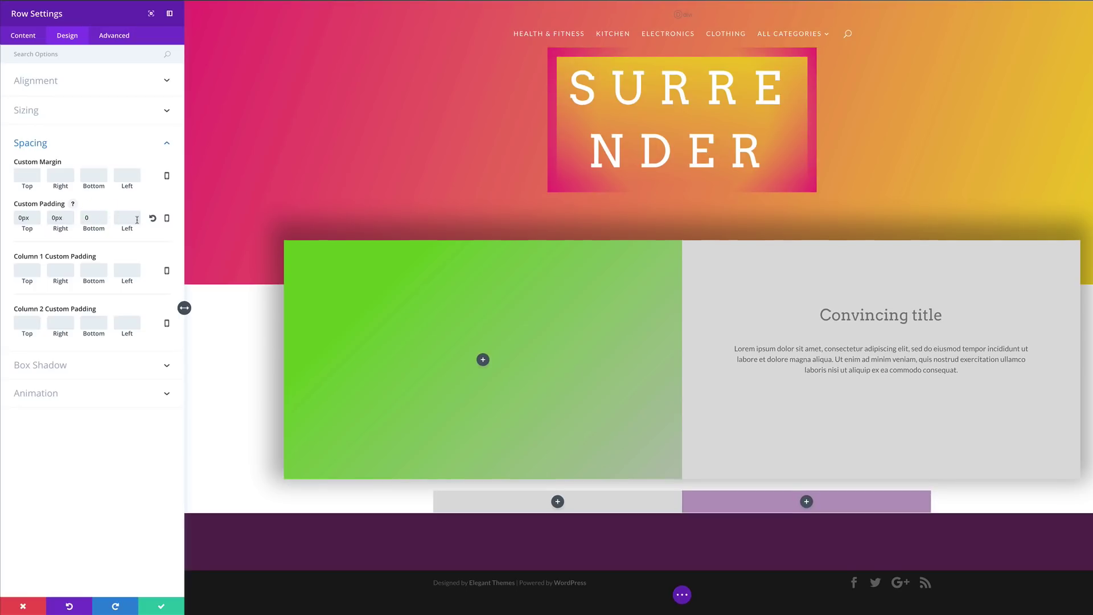
left_click(137, 220)
type("0px")
Step: Set column 1 custom padding to 150px top and 50px bottom, and column 2 custom padding to 150px top and bottom
left_click(34, 270)
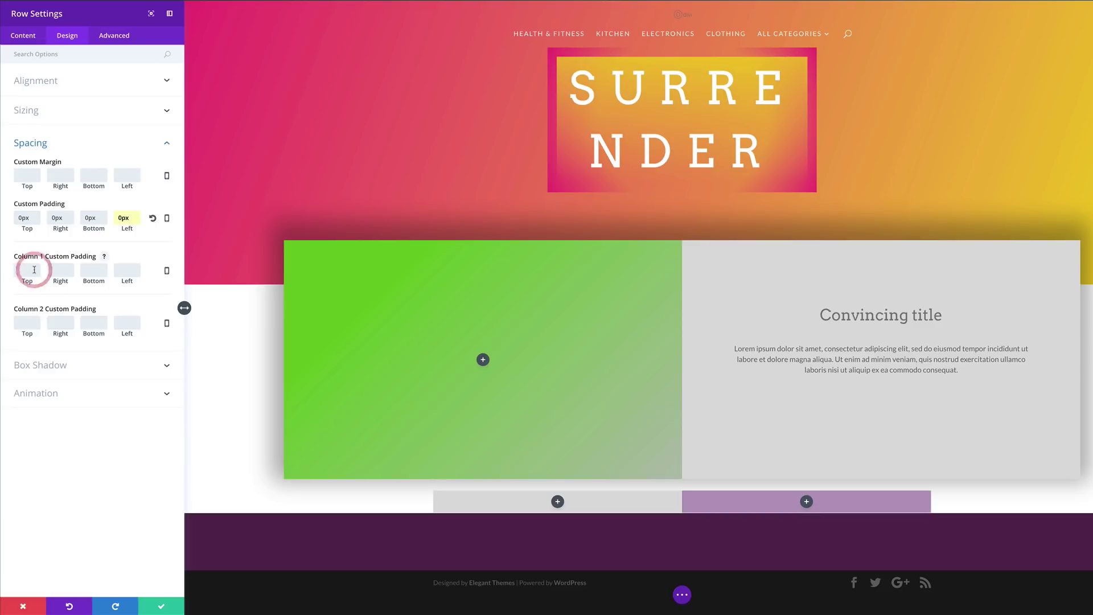
type("150")
left_click(93, 271)
type("50")
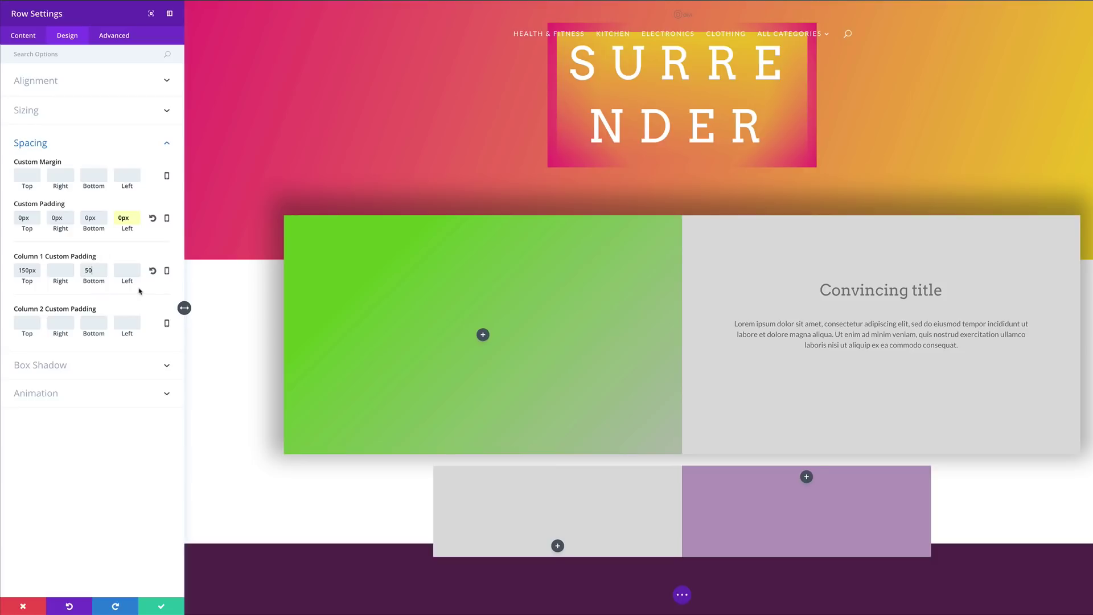
left_click(33, 323)
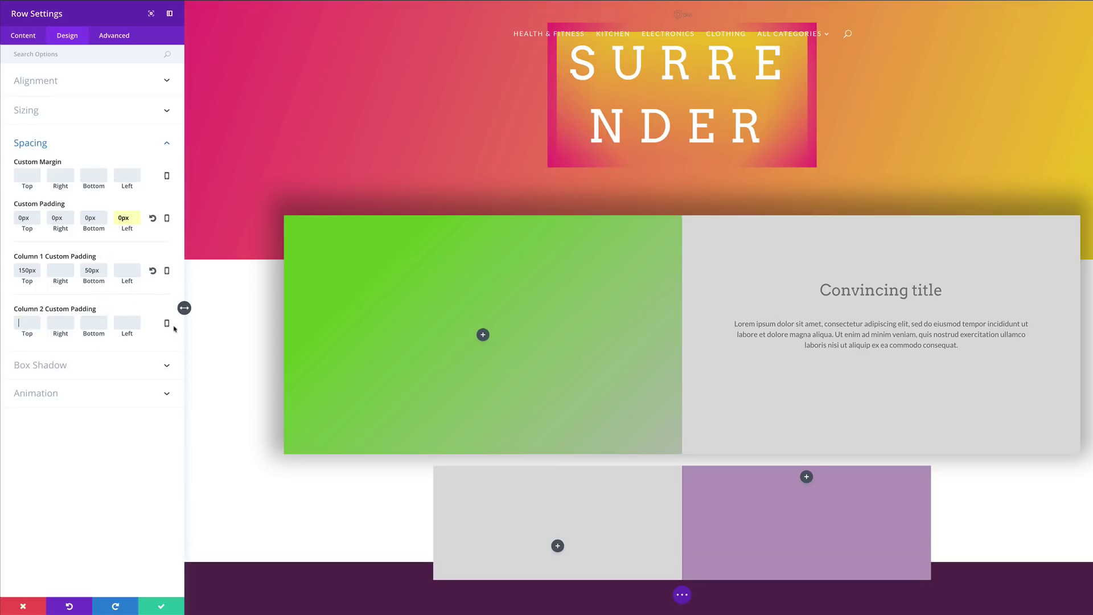
type("150")
left_click(96, 324)
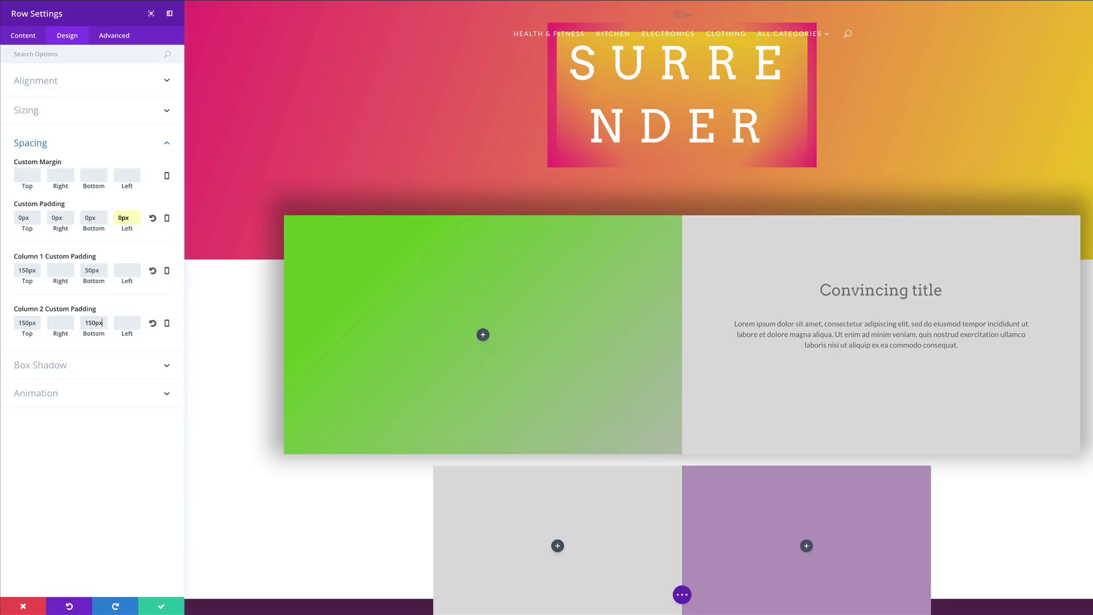
Step: Apply the first box shadow style to the row with a horizontal position of -4px and a vertical position of 24px
left_click(62, 363)
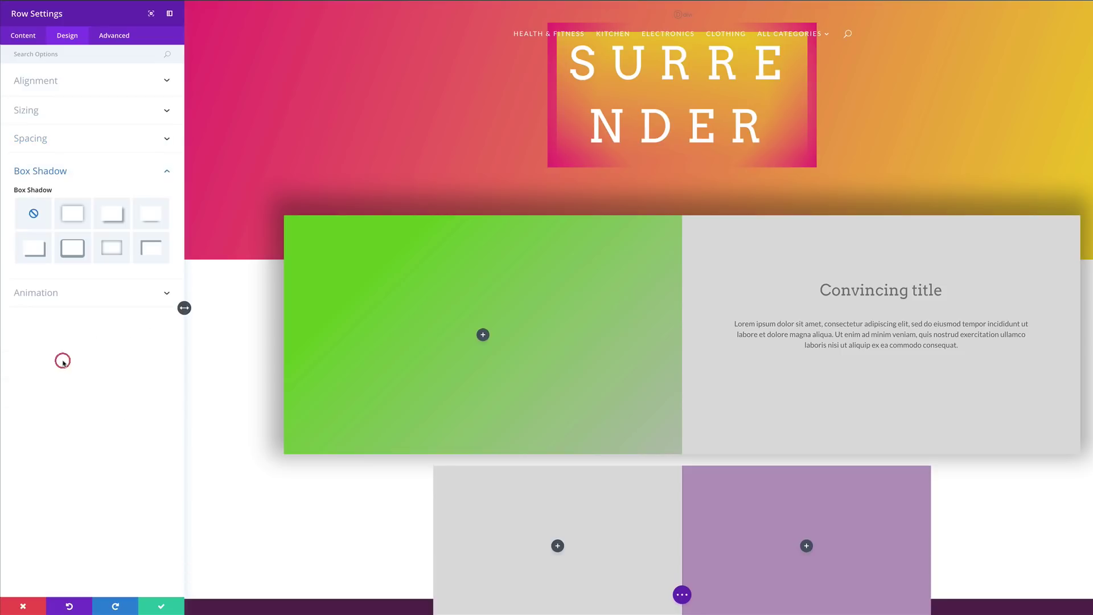
left_click(71, 215)
left_click(130, 293)
type("-4px")
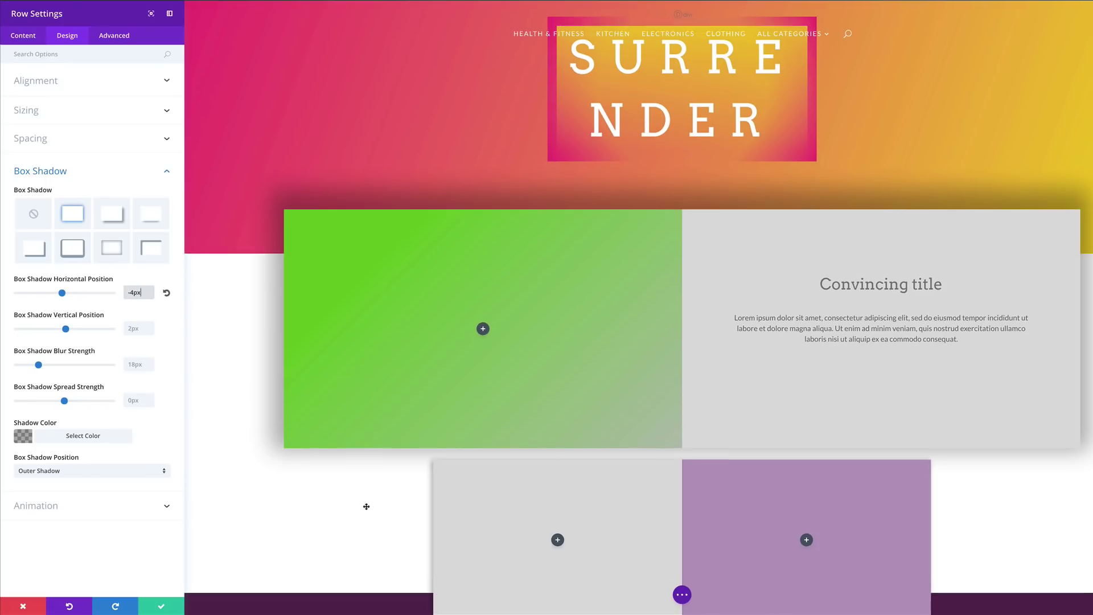
scroll(366, 505, "down", 2)
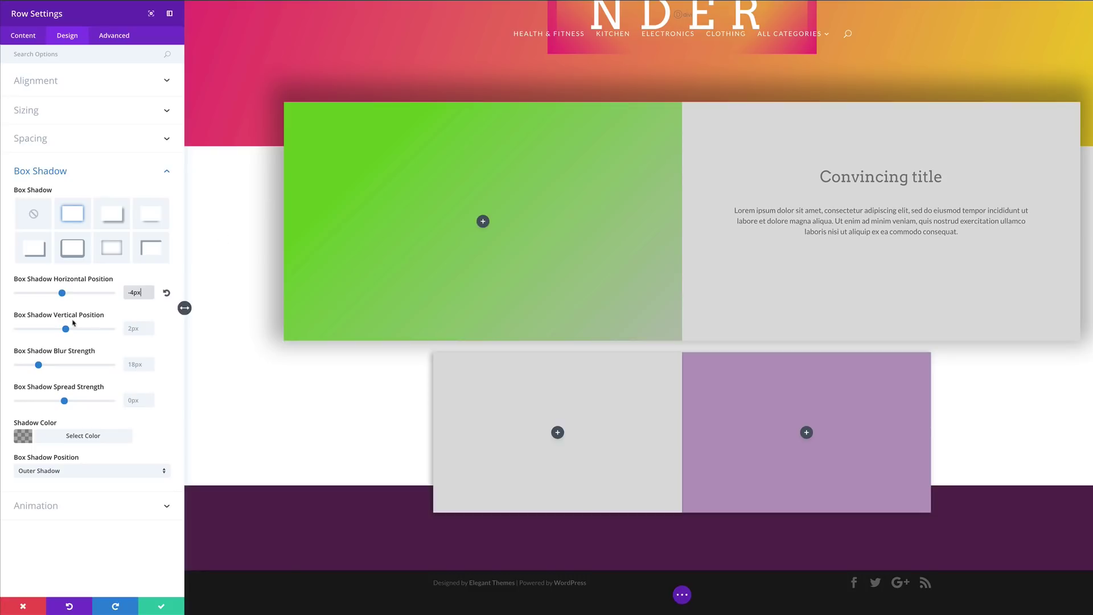
left_click(136, 329)
type("4")
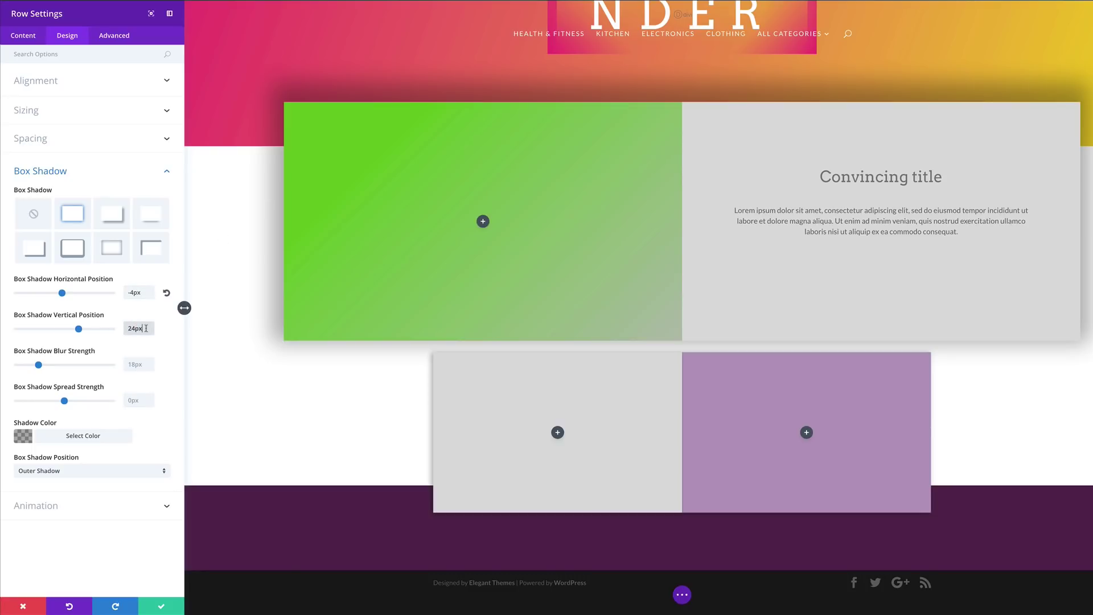
Step: Set the row shadow's blur strength to 77px and spread strength to 23px, and save the row settings
left_click(139, 362)
type("77")
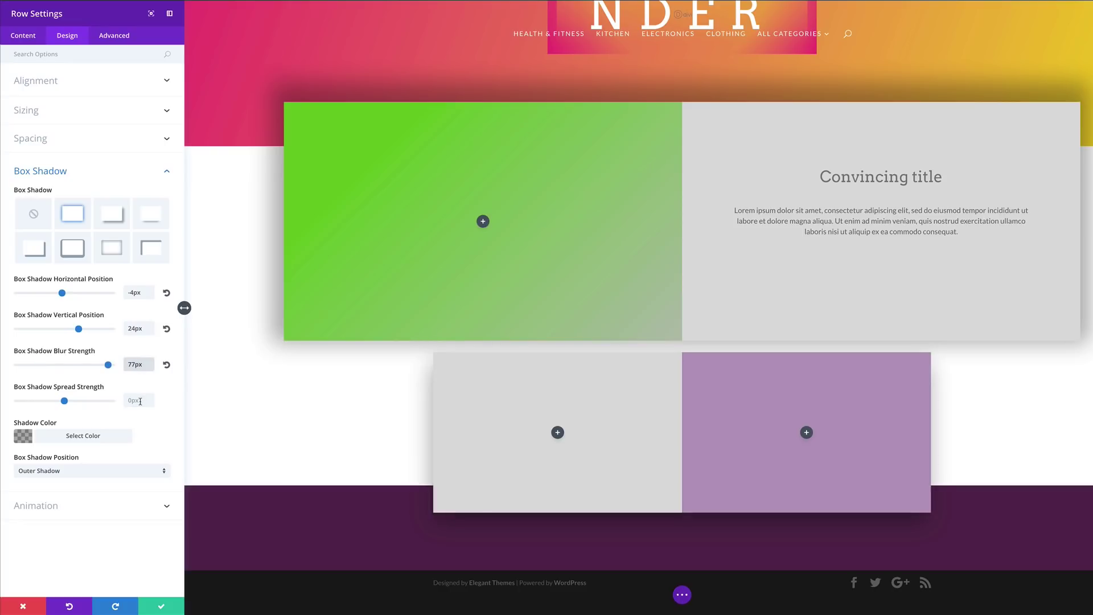
left_click(140, 401)
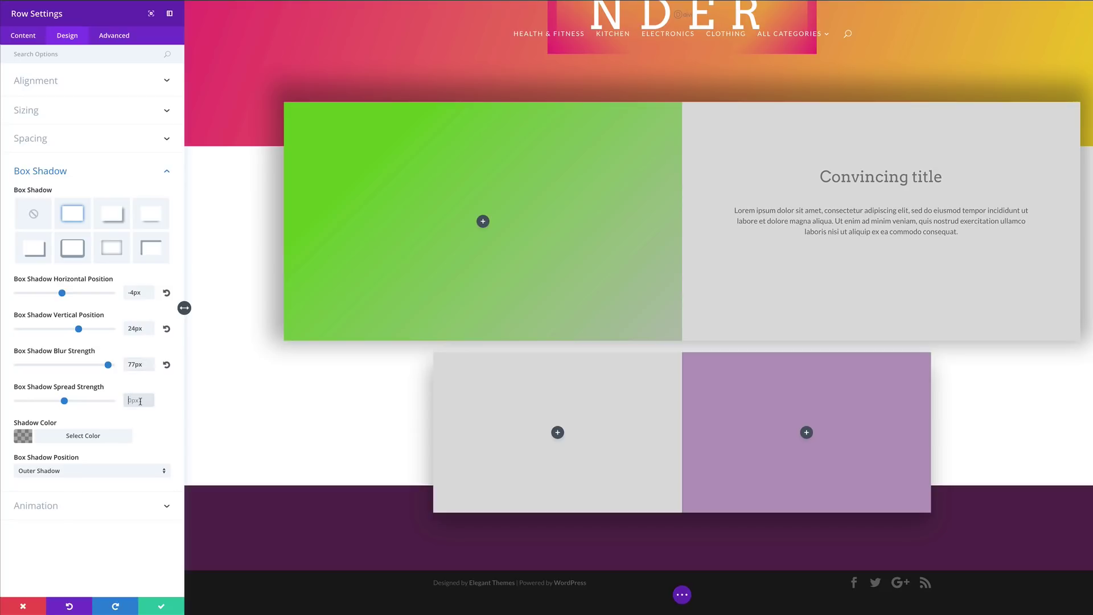
type("23")
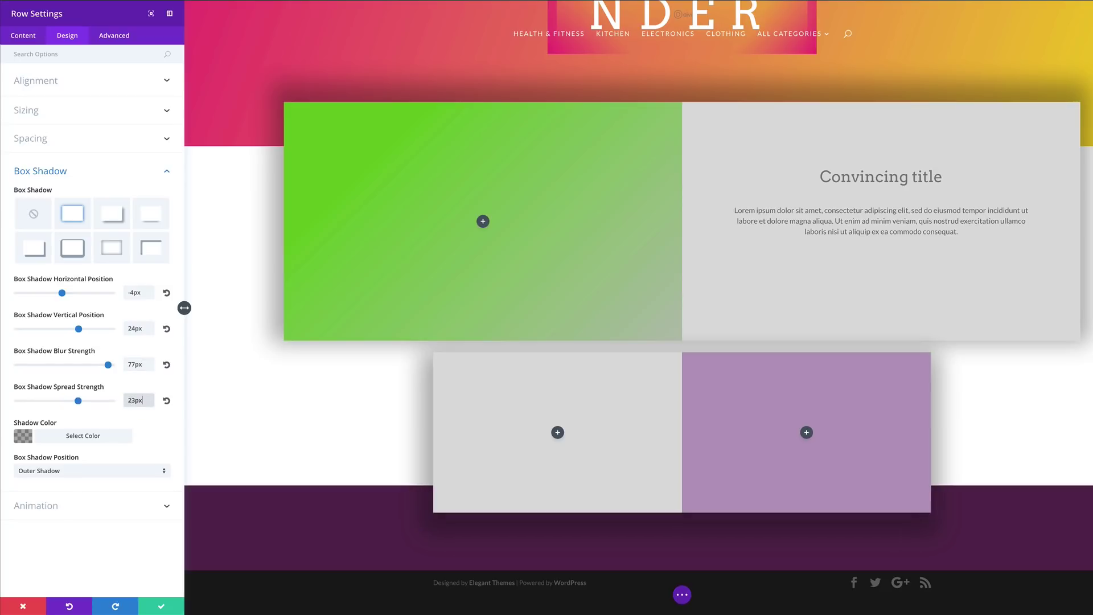
left_click(151, 431)
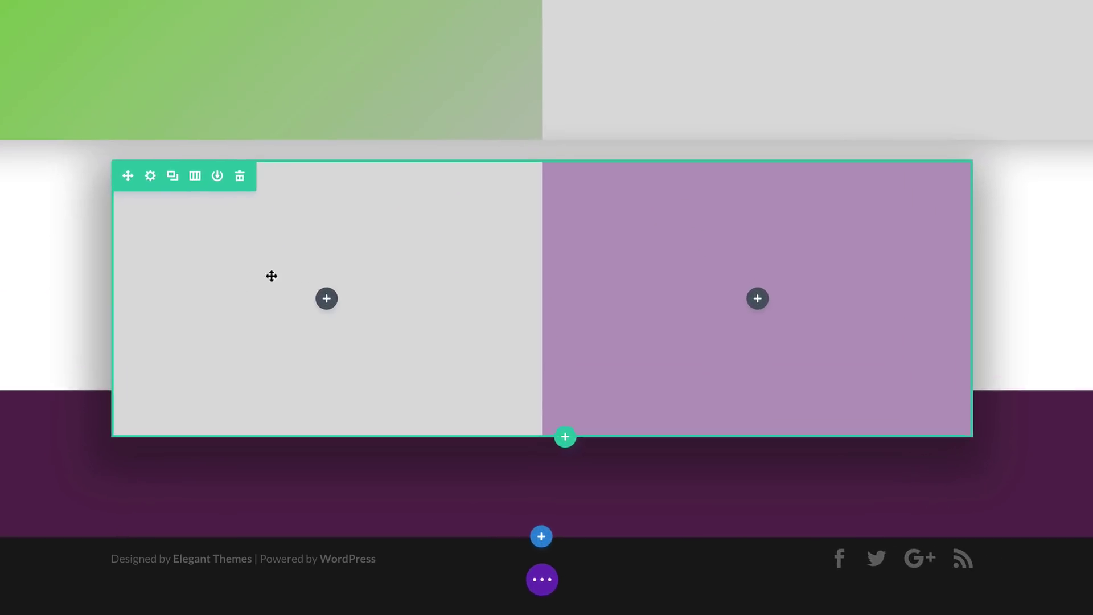
Step: Insert an Image module in the gray first column of the new row
left_click(327, 298)
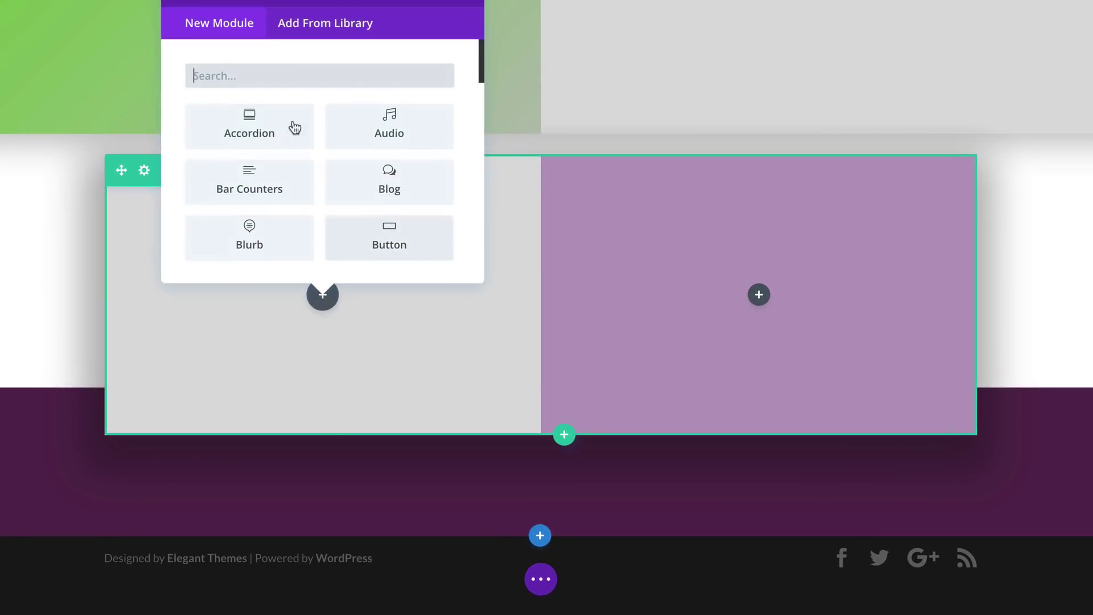
type("ima")
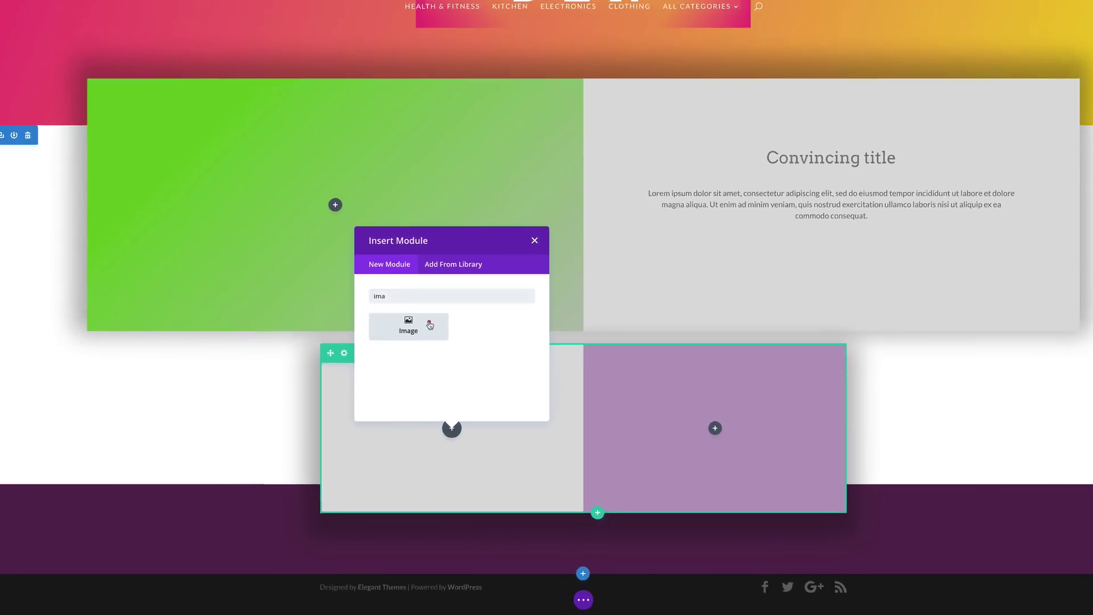
left_click(430, 324)
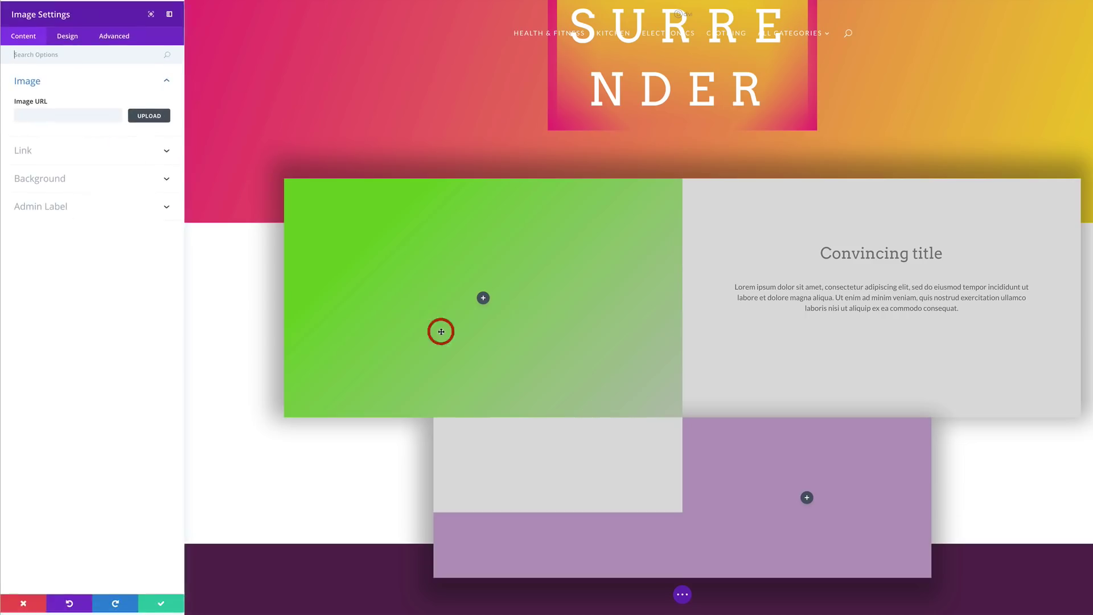
Step: Load the photo of purple and white flowers from the media library into the image module
left_click(150, 114)
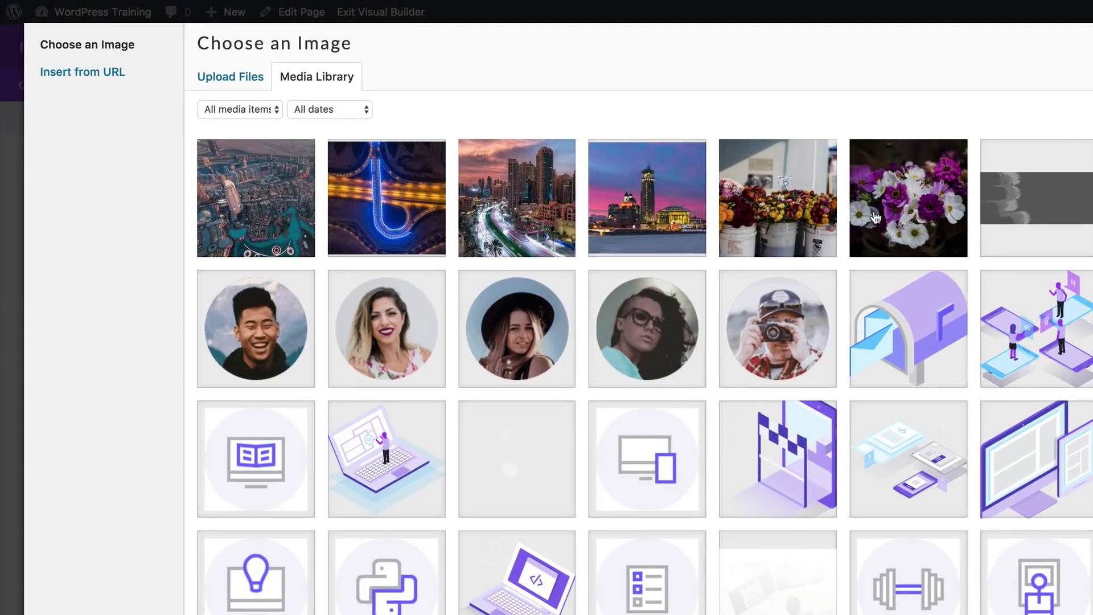
left_click(907, 208)
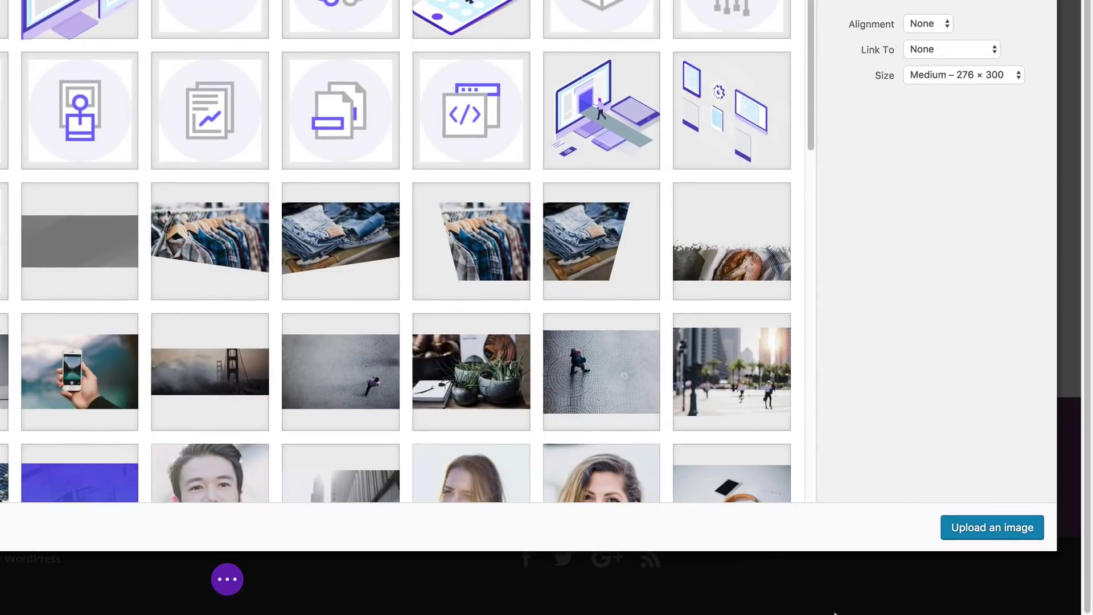
left_click(982, 530)
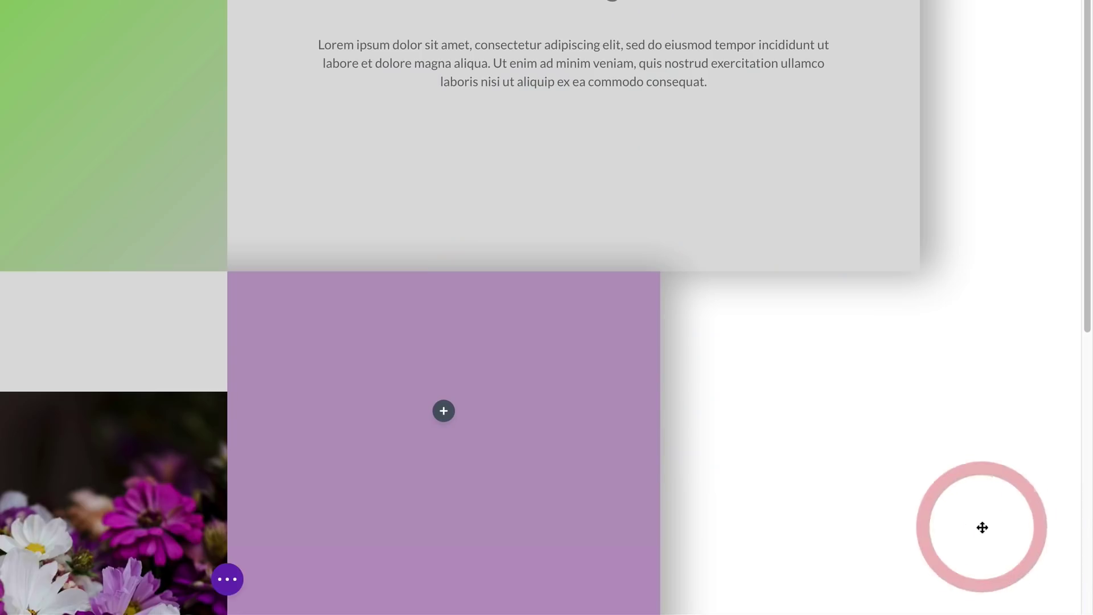
scroll(621, 579, "down", 2)
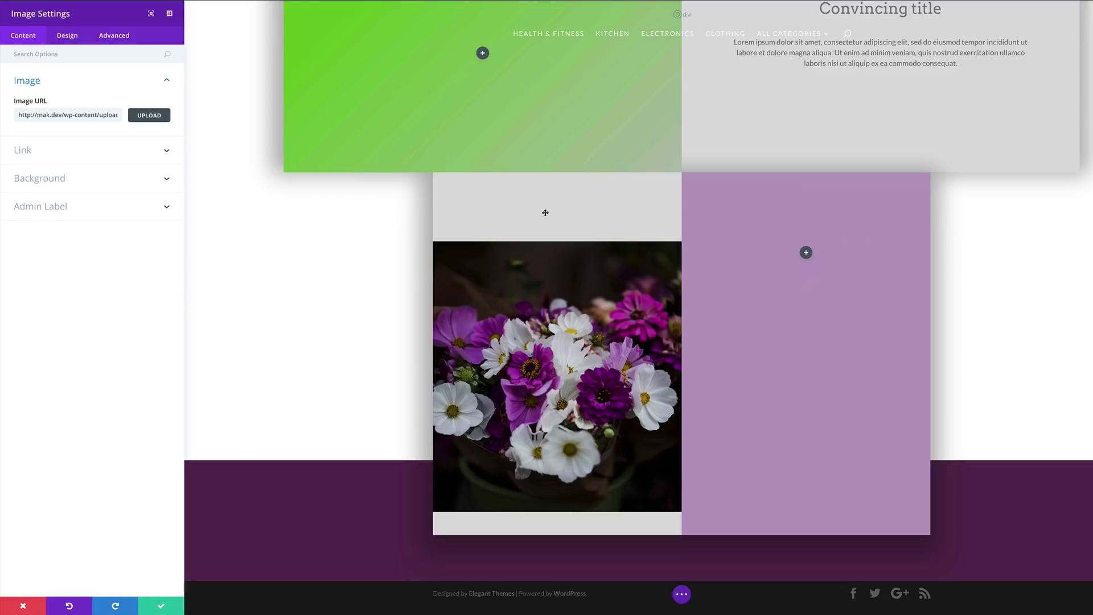
Step: Set the flower image's custom margins to -500px top, -50px right and 200px left
left_click(69, 37)
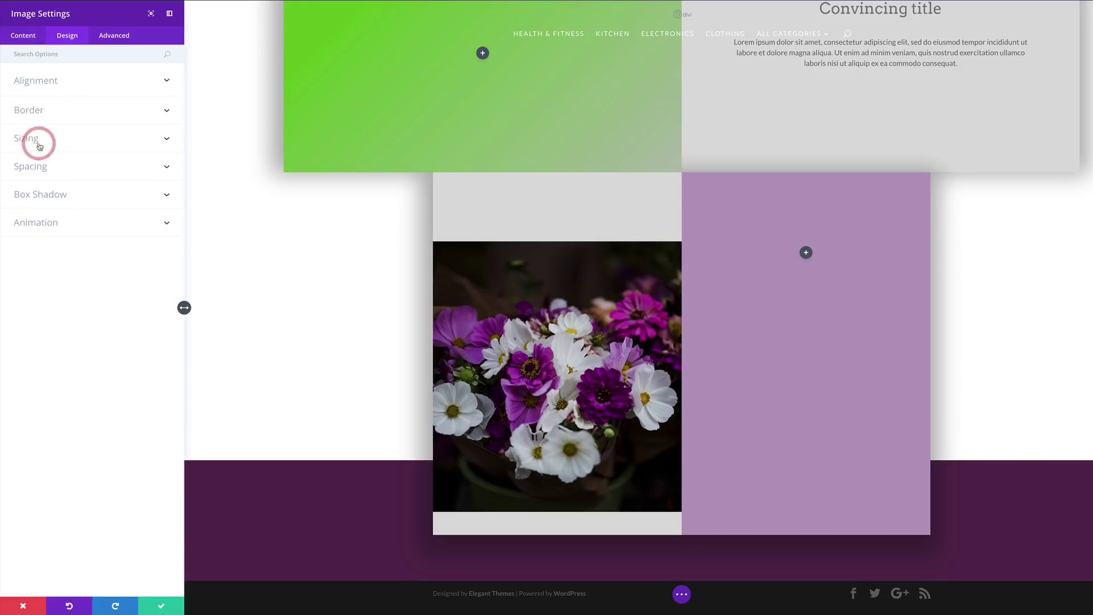
left_click(40, 168)
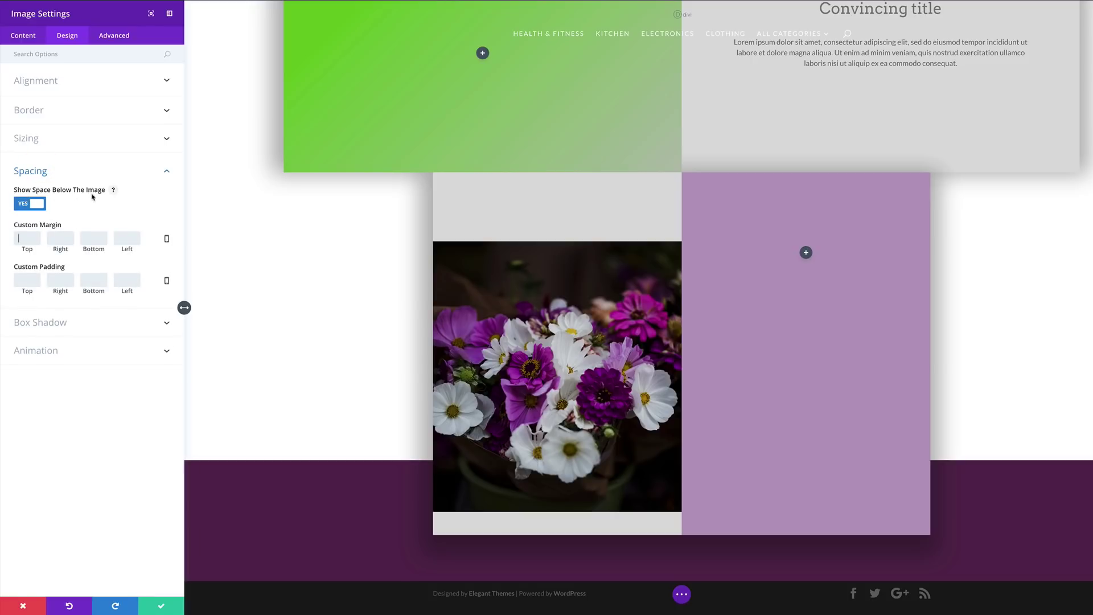
left_click(28, 238)
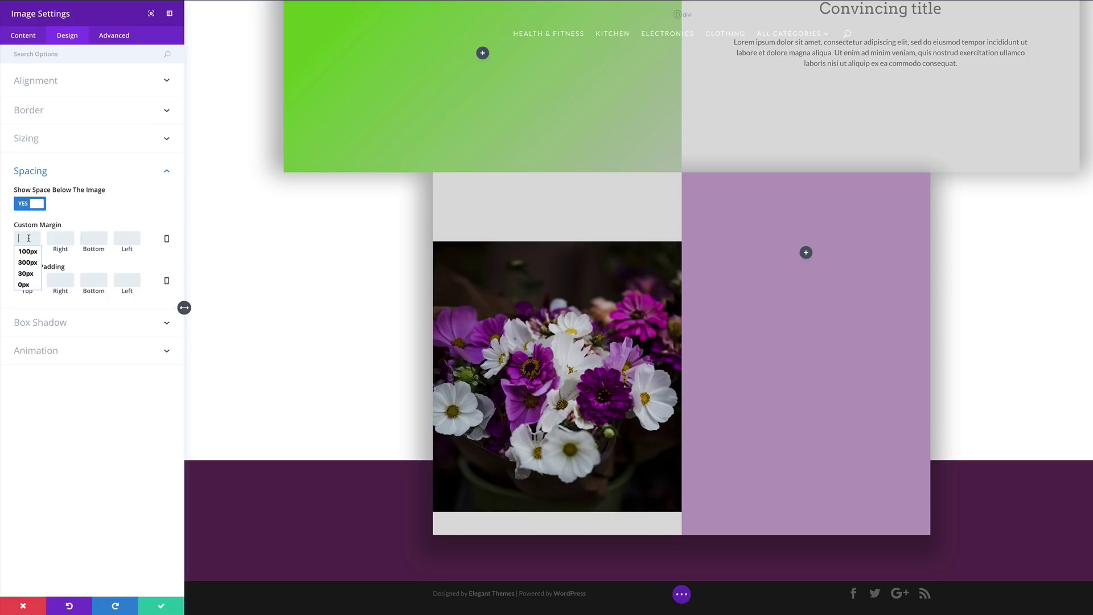
type("-500px")
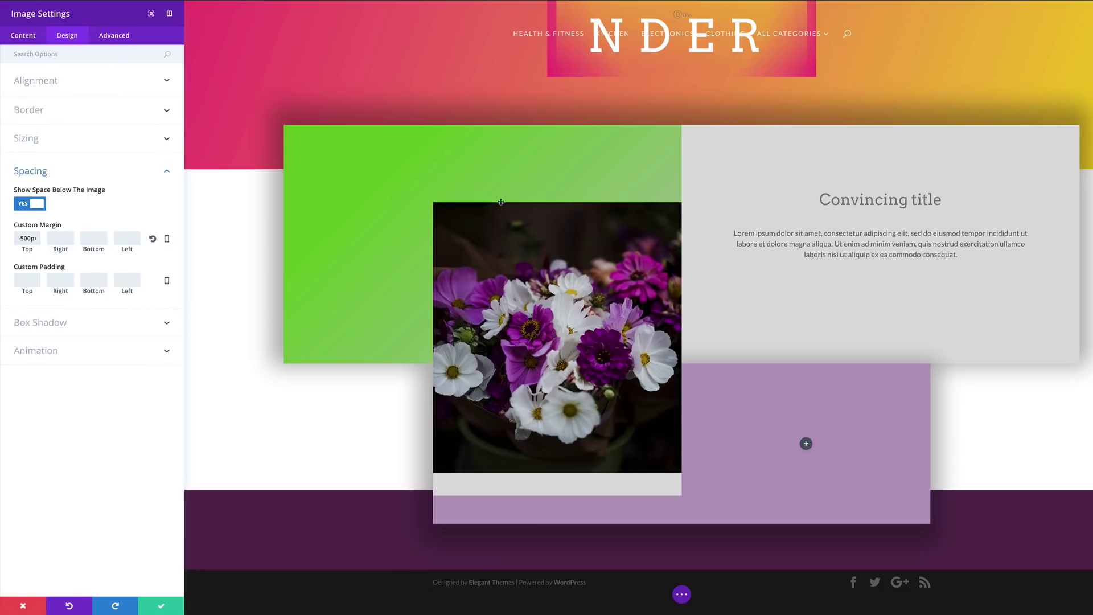
scroll(425, 191, "up", 2)
scroll(410, 255, "up", 1)
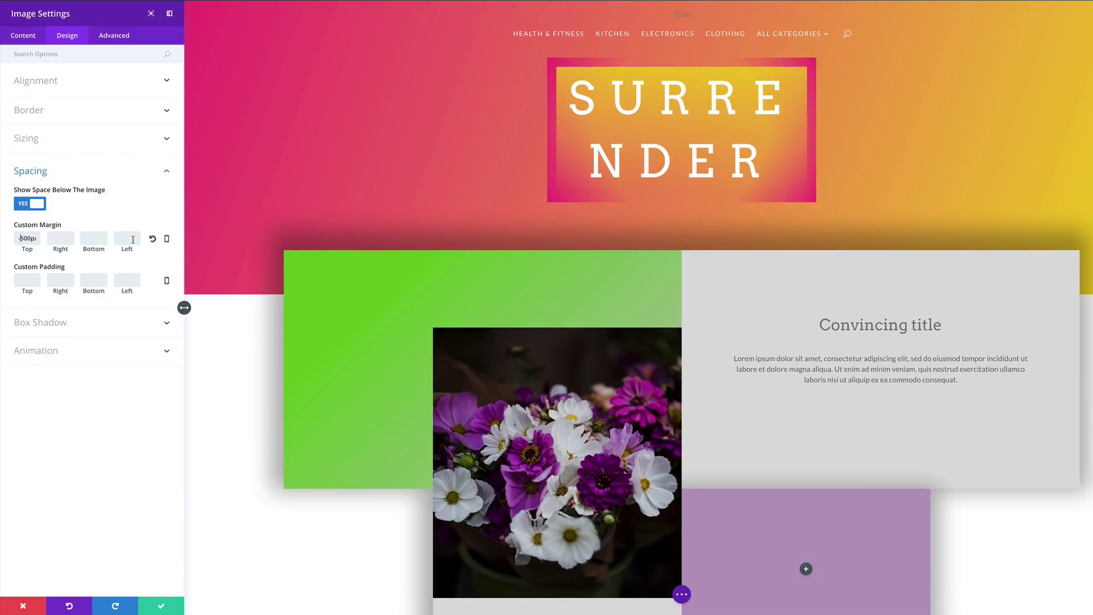
left_click(67, 238)
type("-50px")
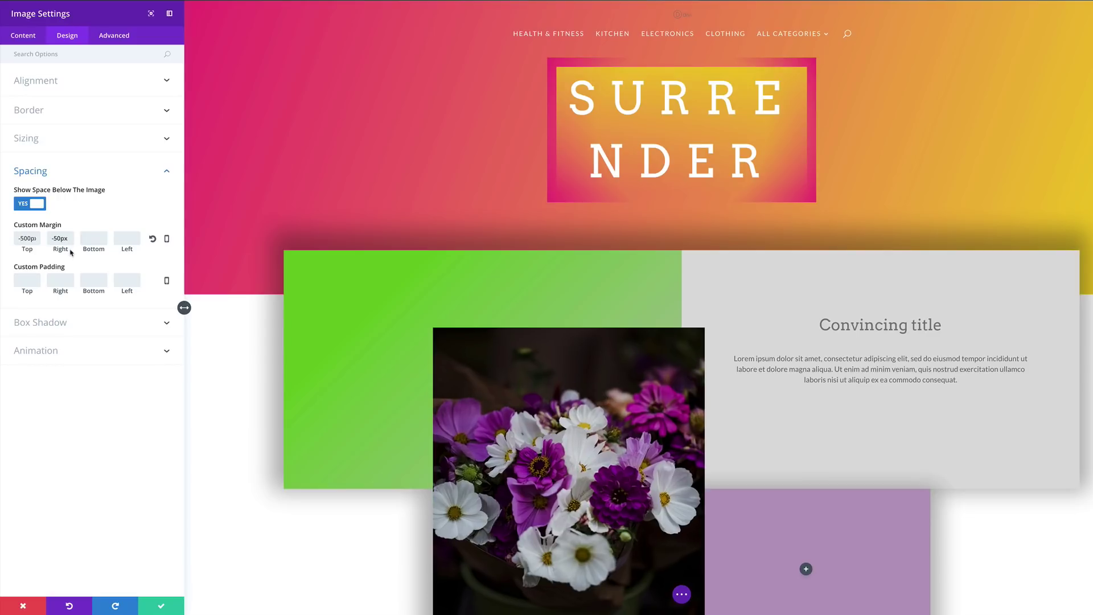
scroll(340, 337, "down", 2)
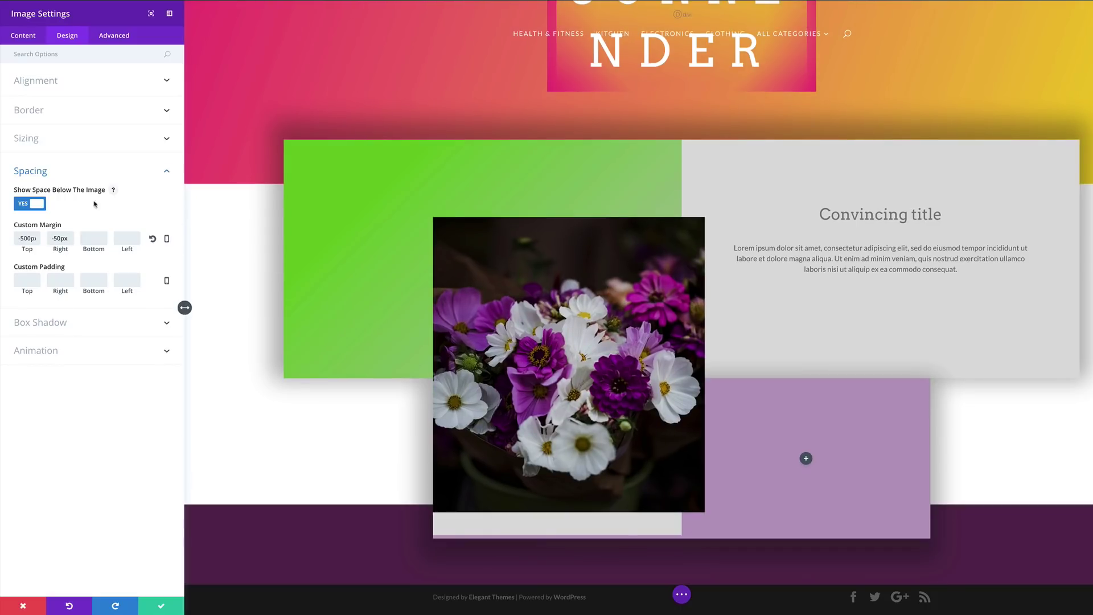
left_click(129, 241)
type("200px")
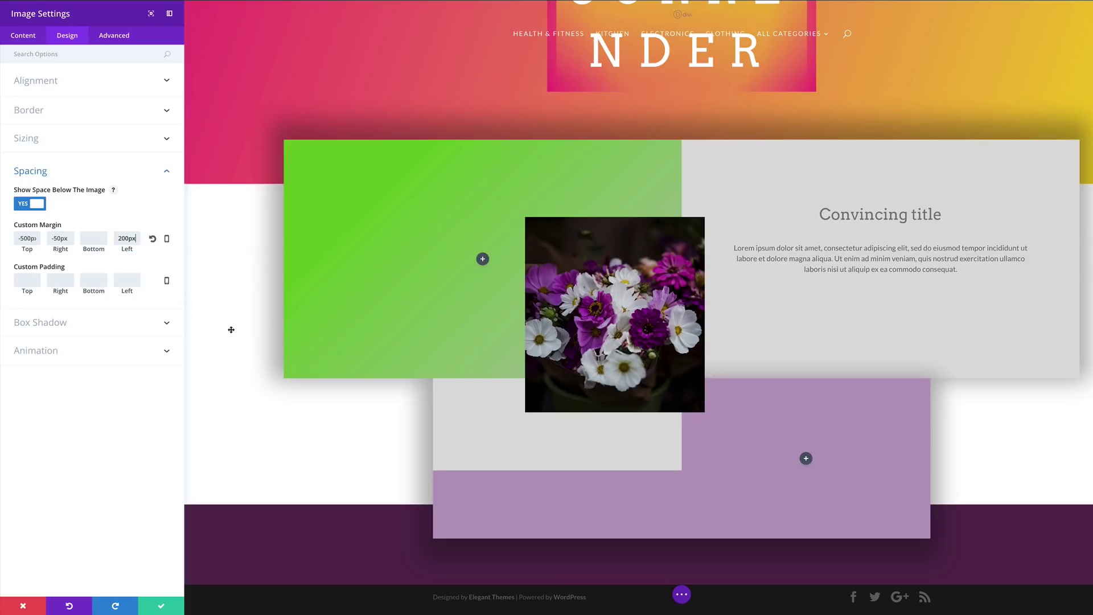
Step: Apply the soft box shadow style offset toward the lower right to the image, with horizontal and vertical positions of 2px
left_click(63, 322)
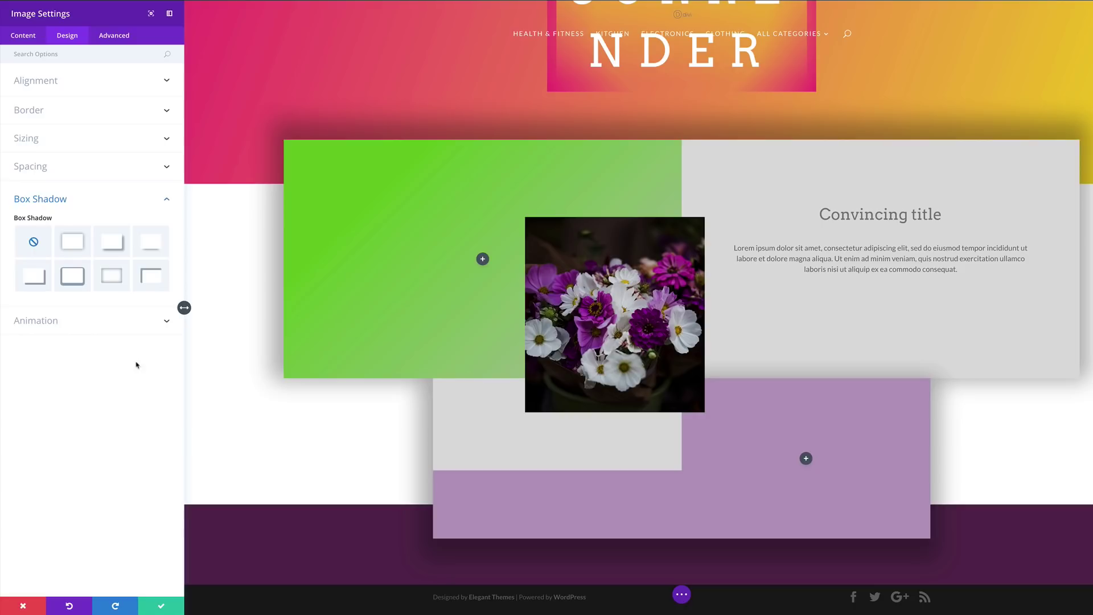
left_click(118, 246)
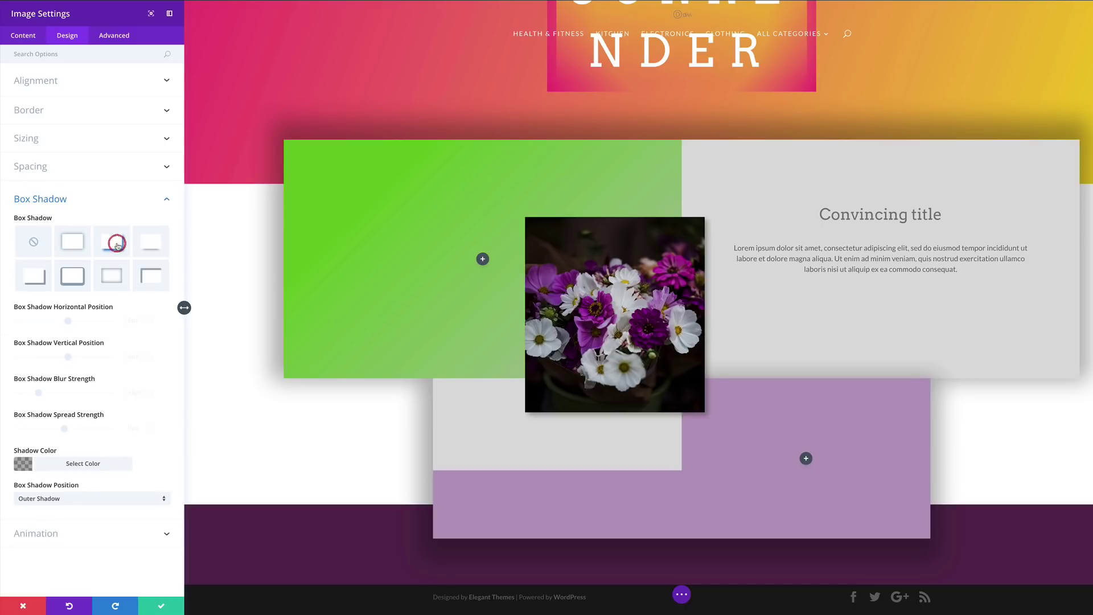
left_click(144, 322)
type("2px")
left_click(140, 357)
type("2px")
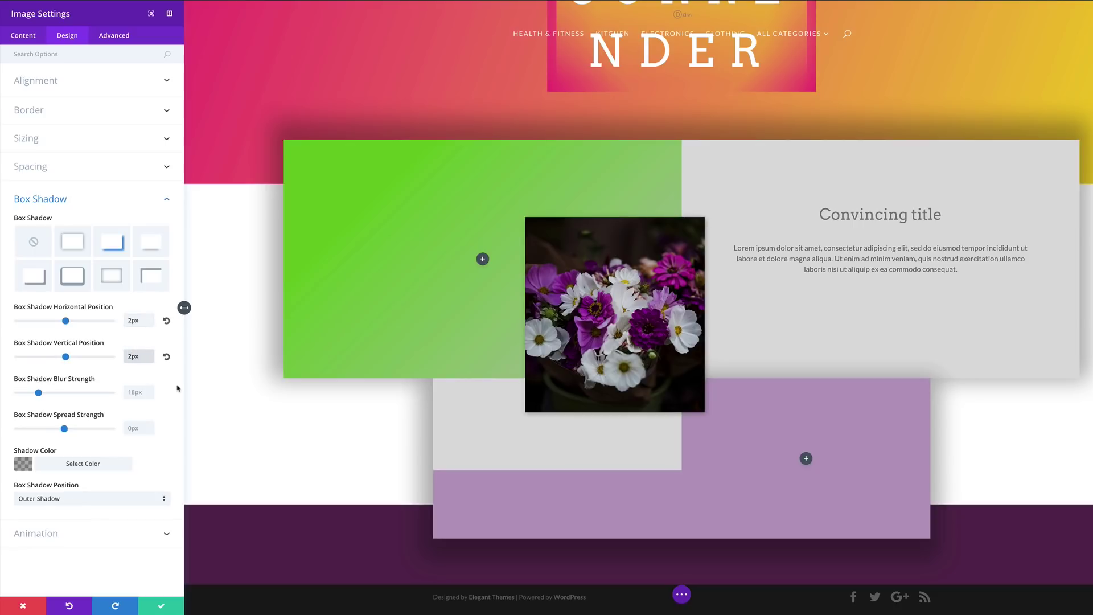
Step: Set the image shadow's blur strength to 0px and its spread strength to 30px
left_click(141, 391)
type("0px")
left_click(134, 427)
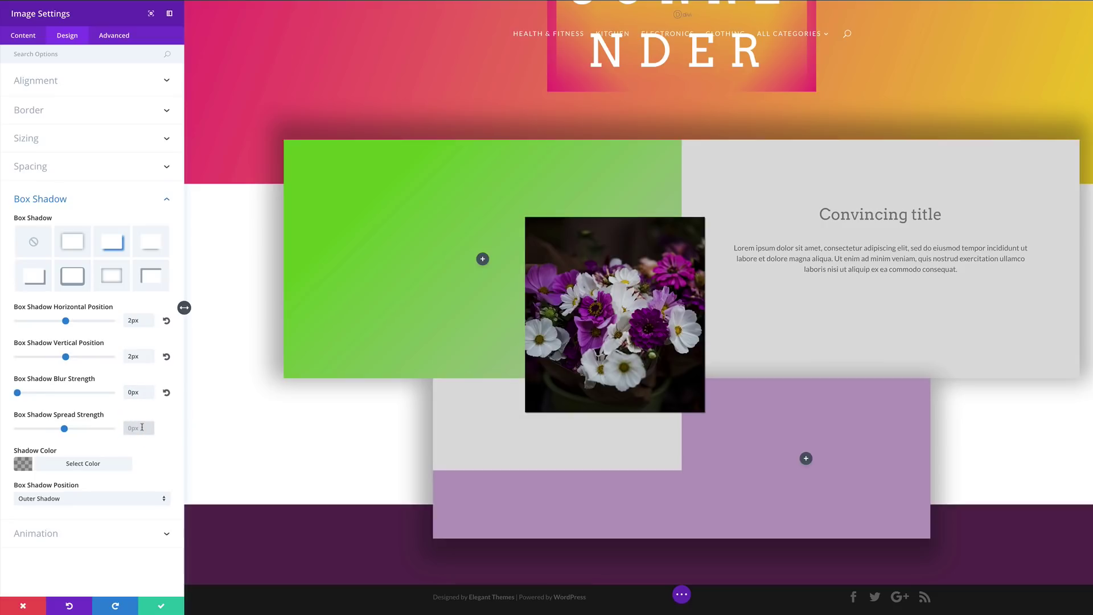
type("30px")
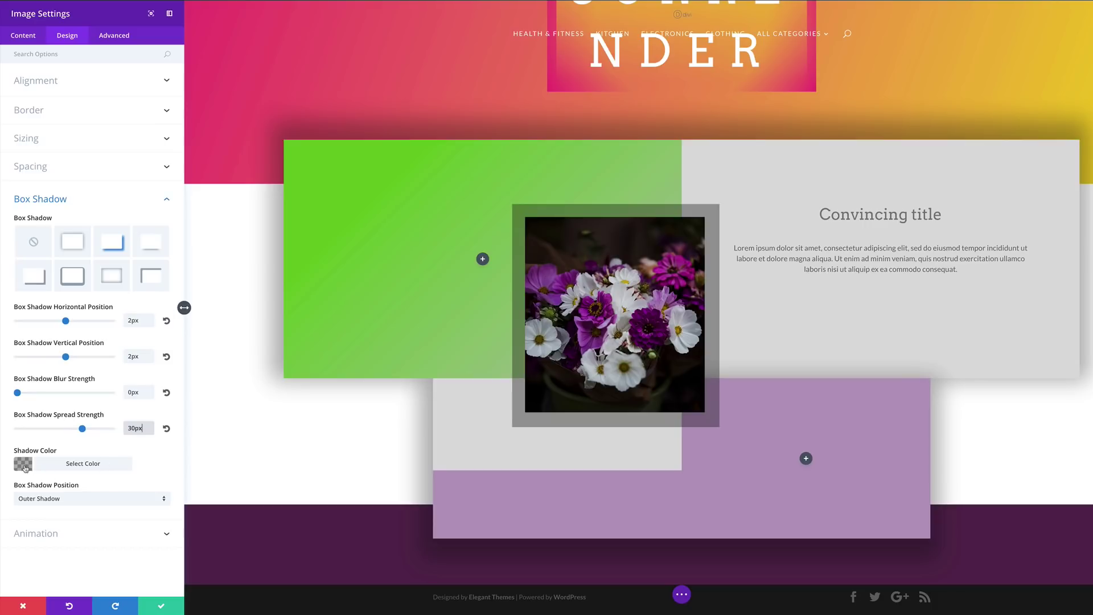
Step: Change the image's shadow color to translucent white at 0.68 opacity and save the module settings
left_click(25, 467)
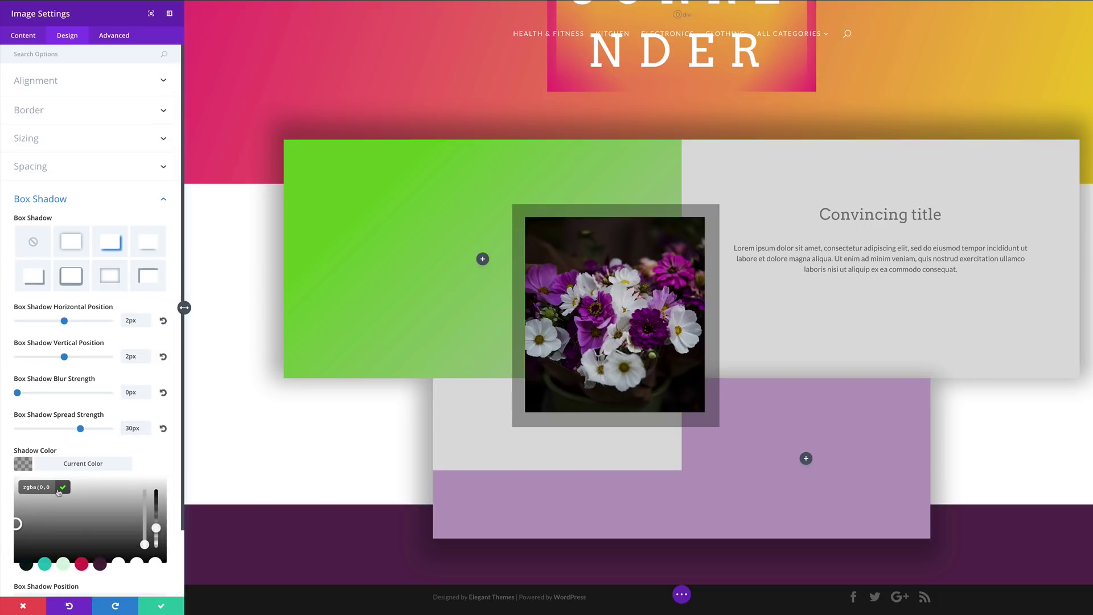
triple_click(41, 487)
key("ctrl+v")
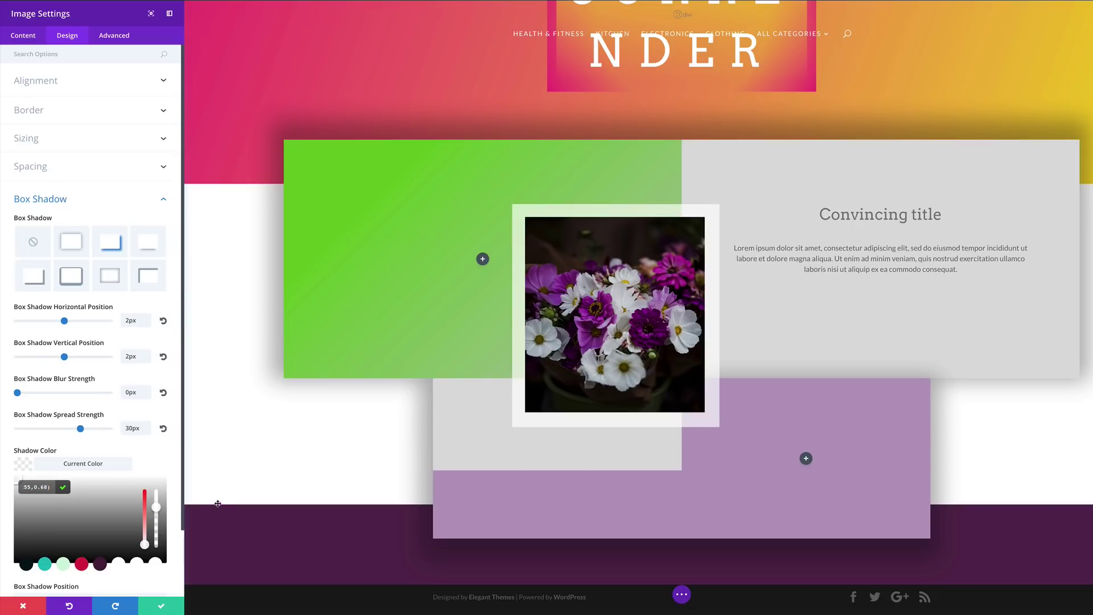
left_click(210, 546)
left_click(161, 605)
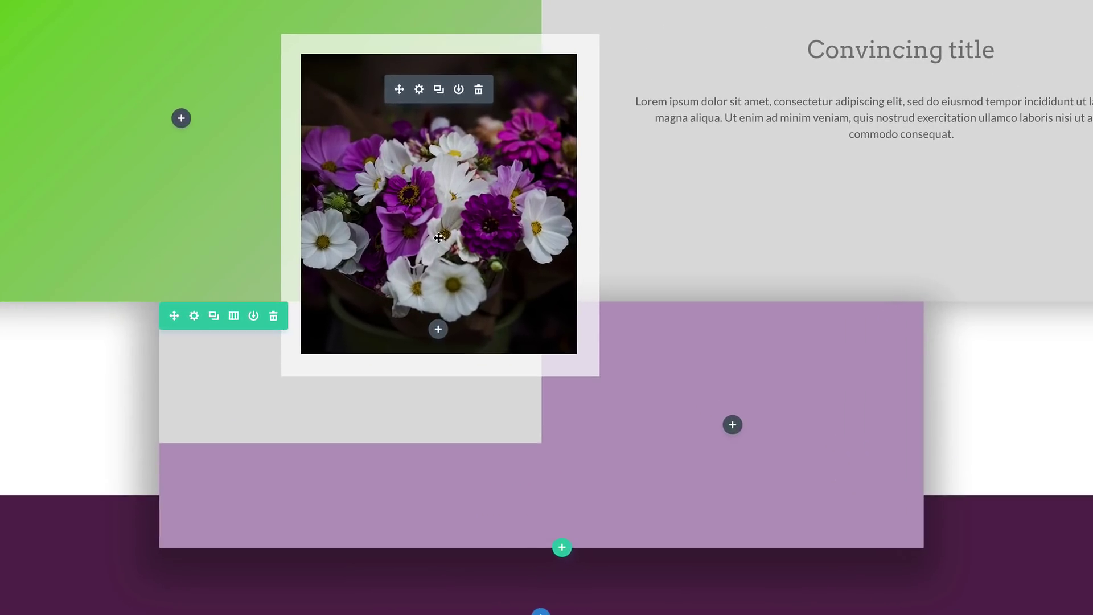
Step: Duplicate the flower Image module, open the second copy's settings from the wireframe view, and return to the desktop view
left_click(439, 89)
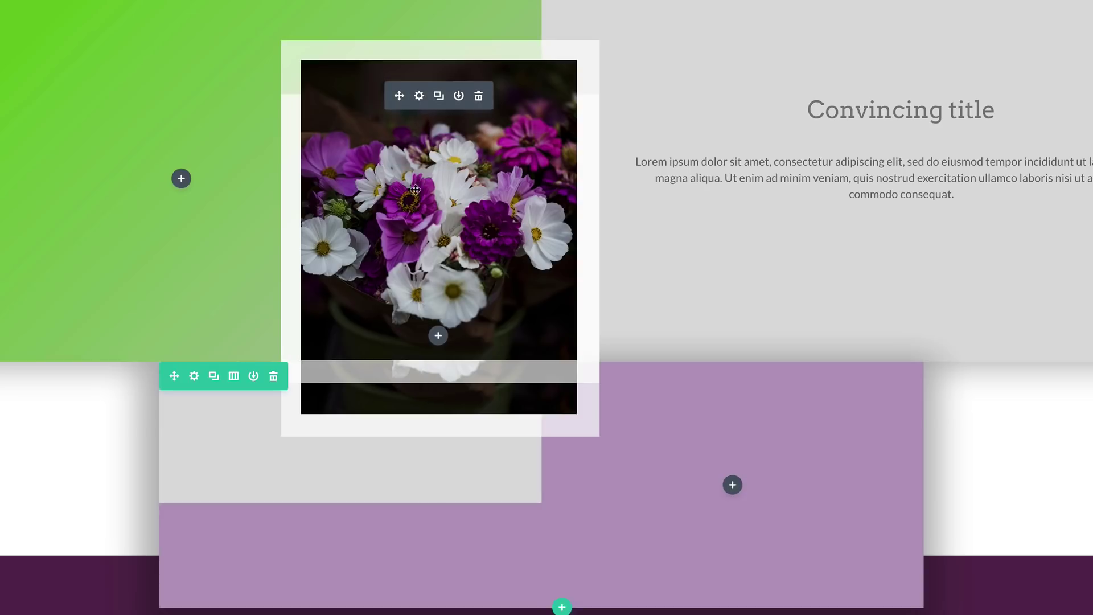
scroll(422, 229, "down", 1)
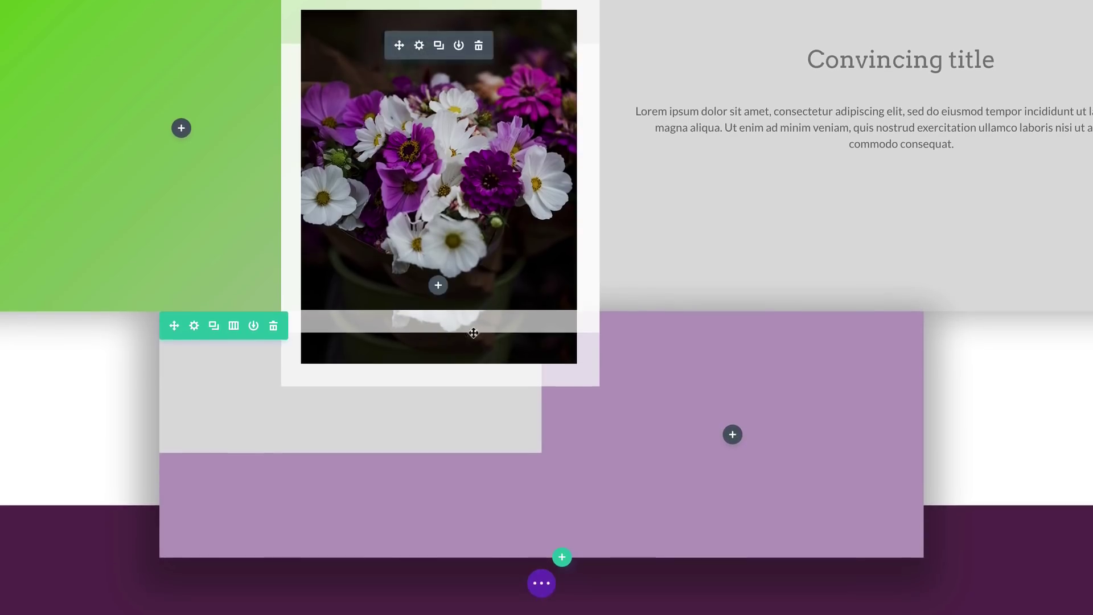
left_click(542, 583)
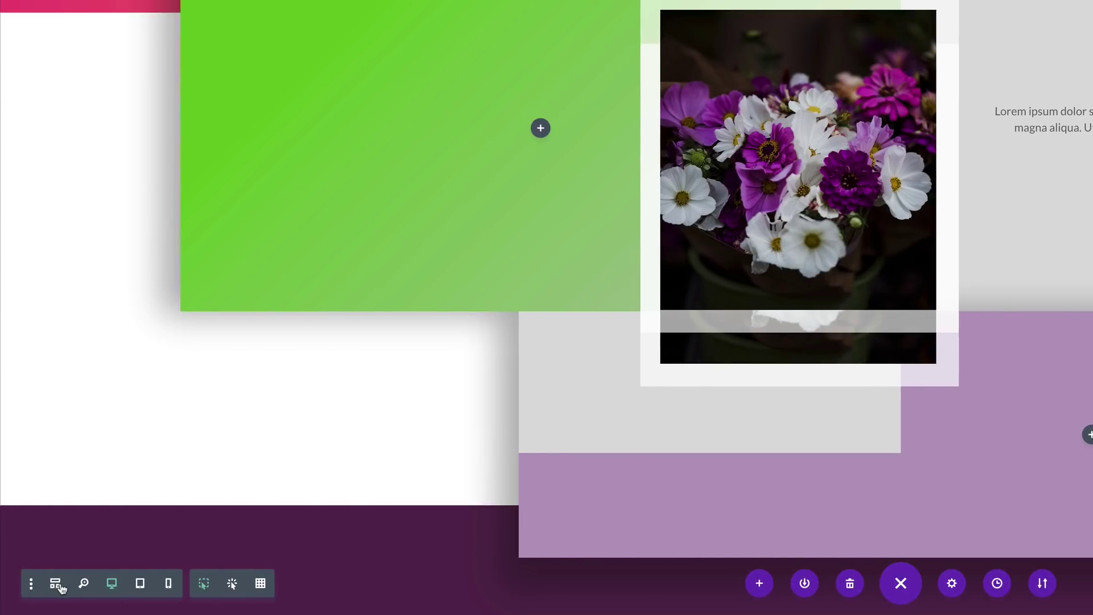
left_click(55, 584)
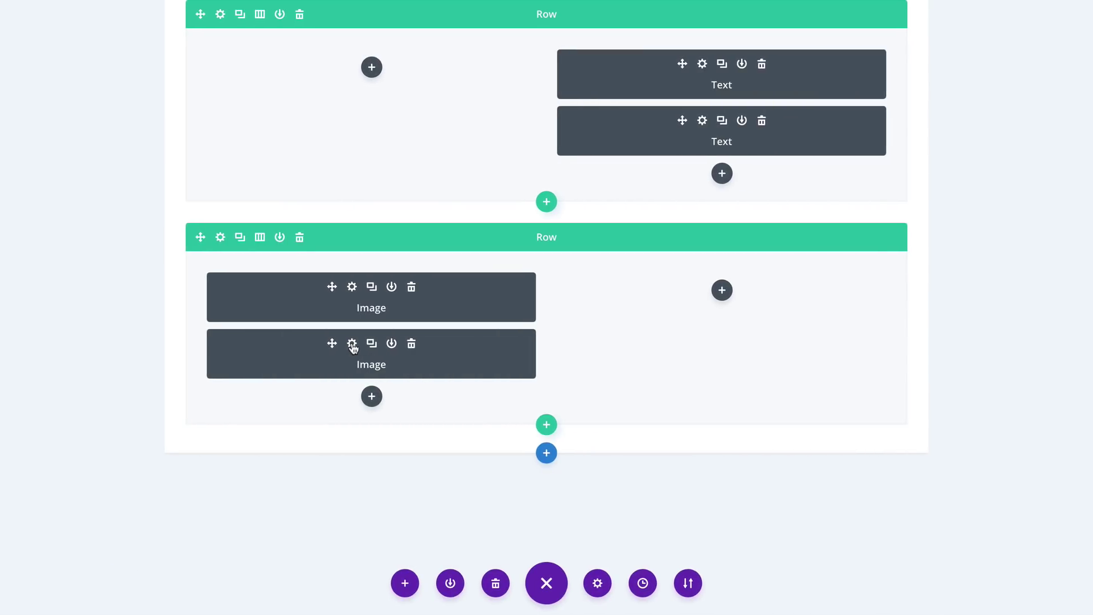
left_click(352, 343)
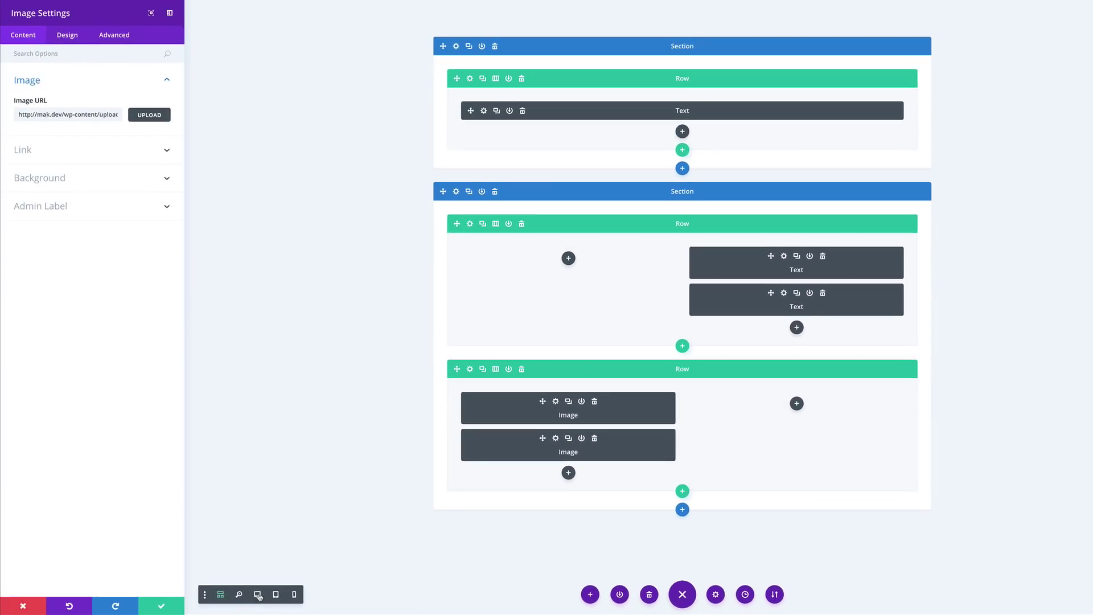
left_click(257, 595)
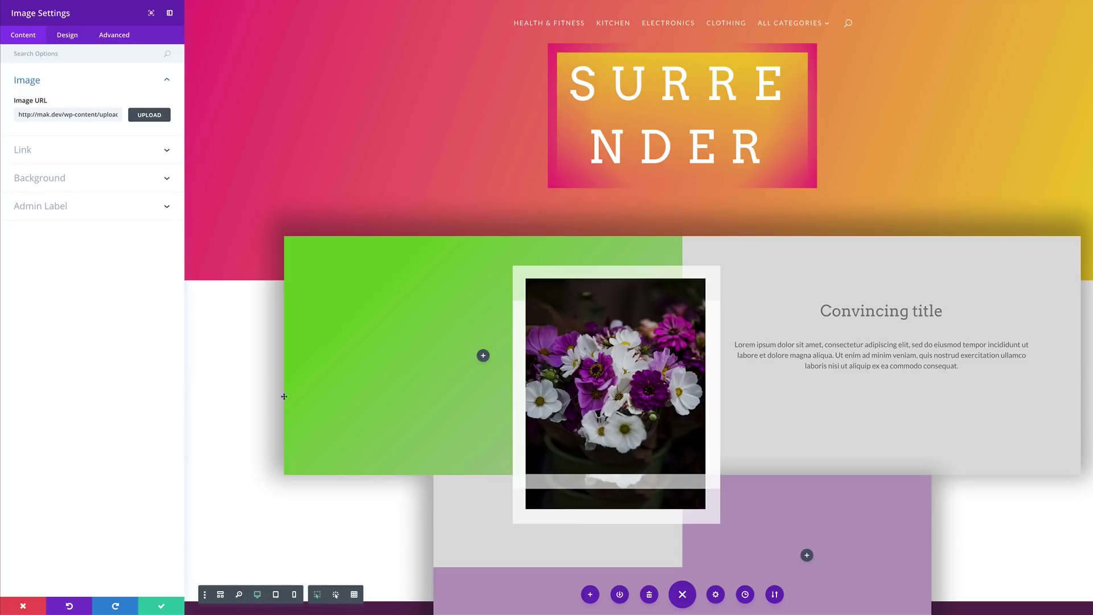
Step: Replace the duplicated module's picture with the media library photo of flower bouquets in white buckets
left_click(157, 117)
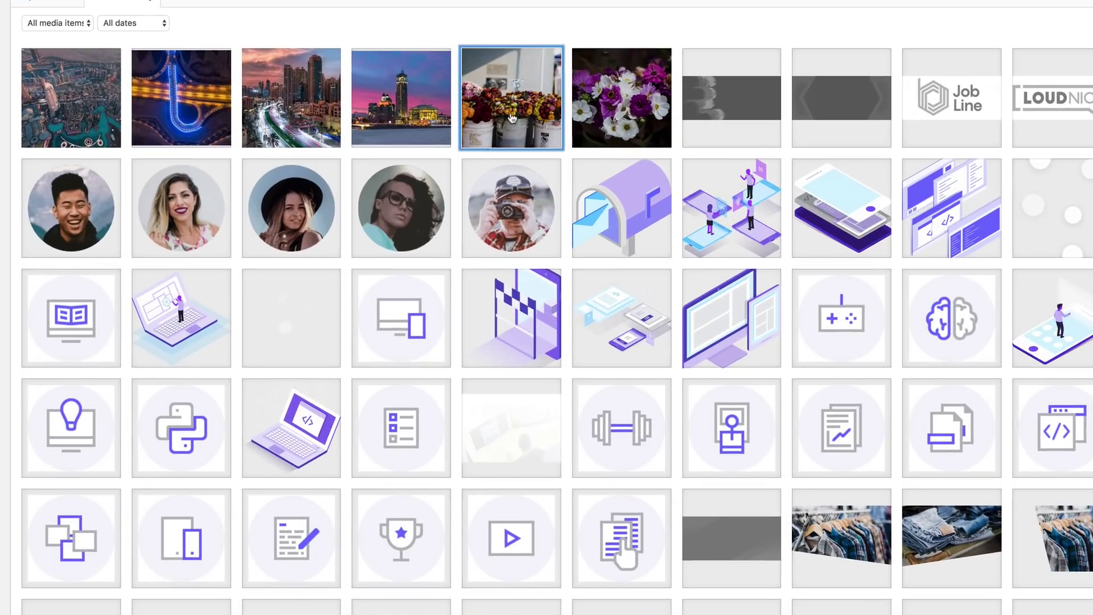
left_click(511, 118)
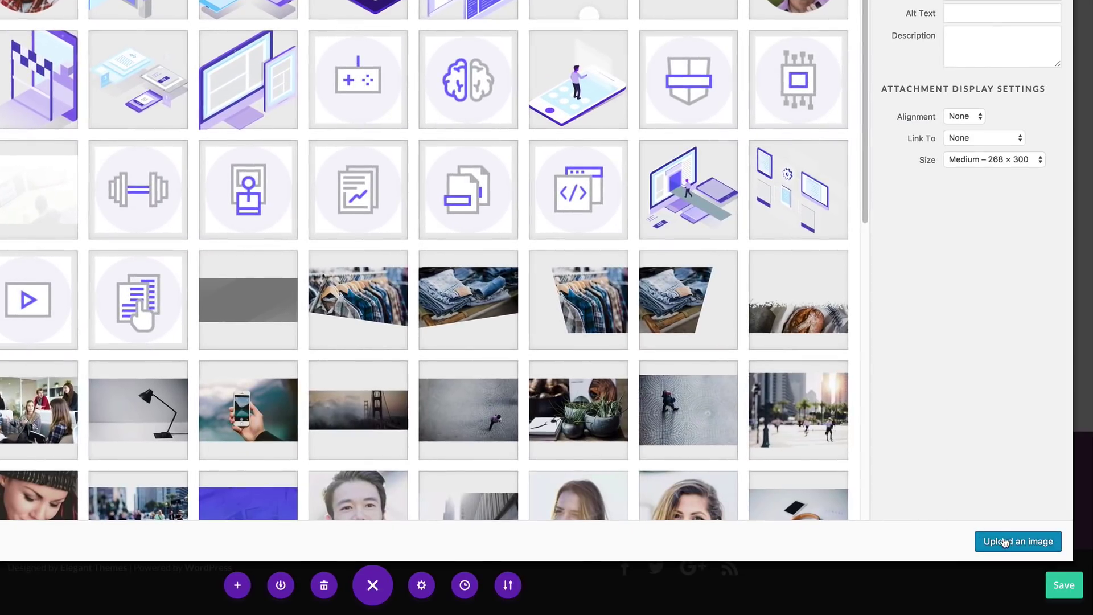
left_click(1009, 545)
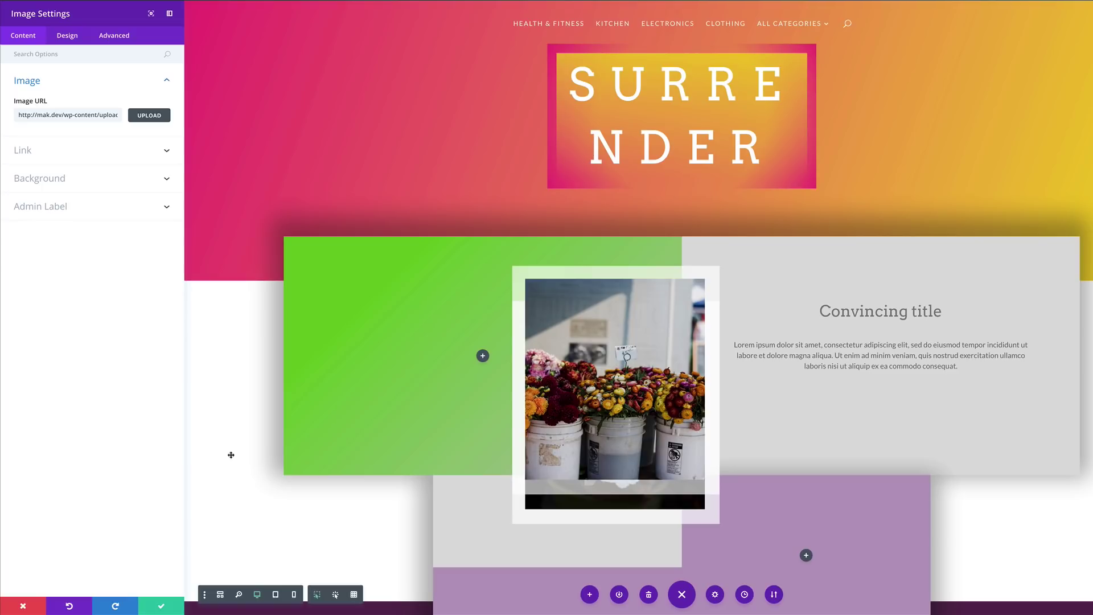
Step: Set the bucket image's custom margins to -50px top, 100px right, 30px bottom and 100px left
left_click(68, 36)
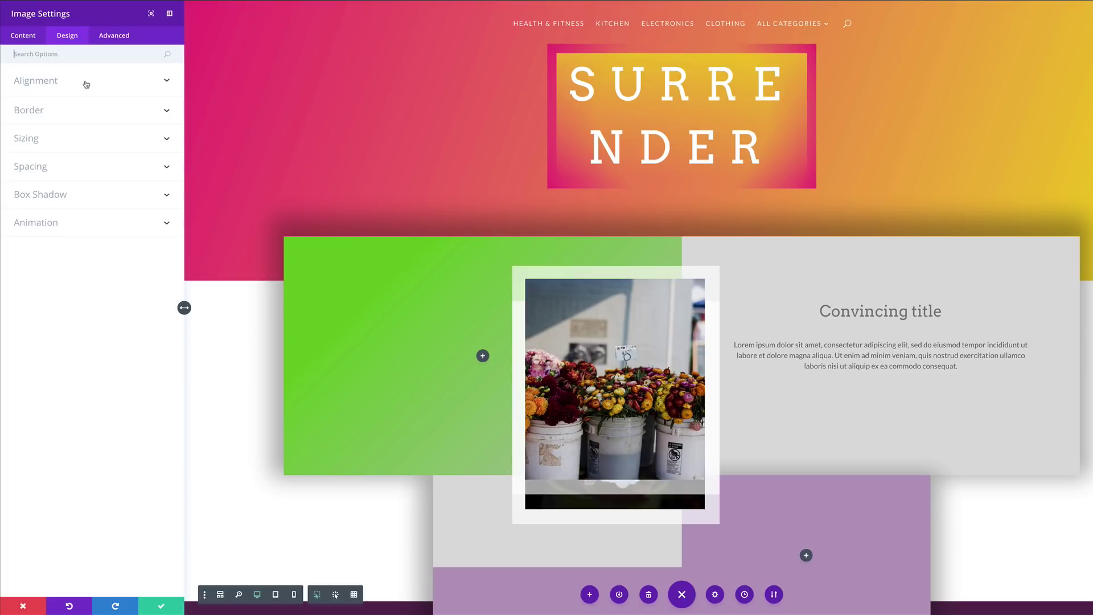
left_click(41, 166)
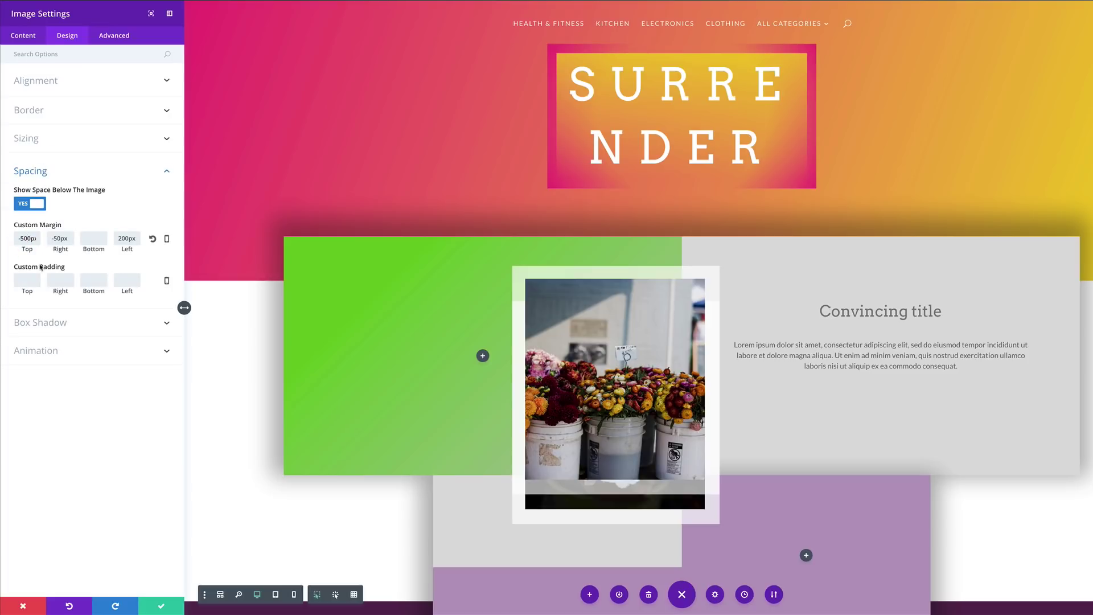
key("Delete")
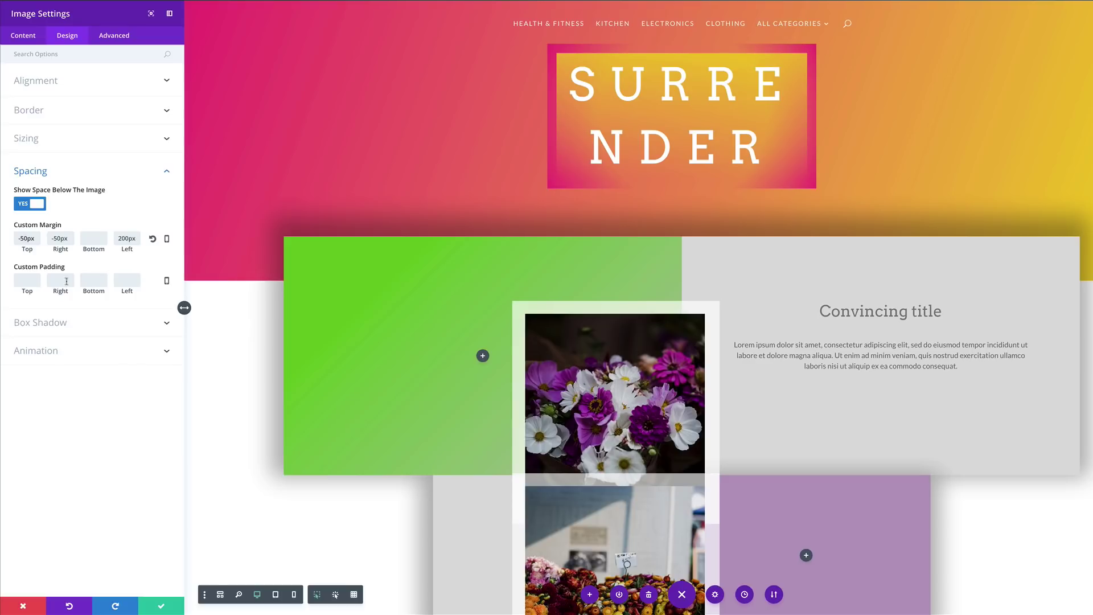
scroll(471, 442, "down", 3)
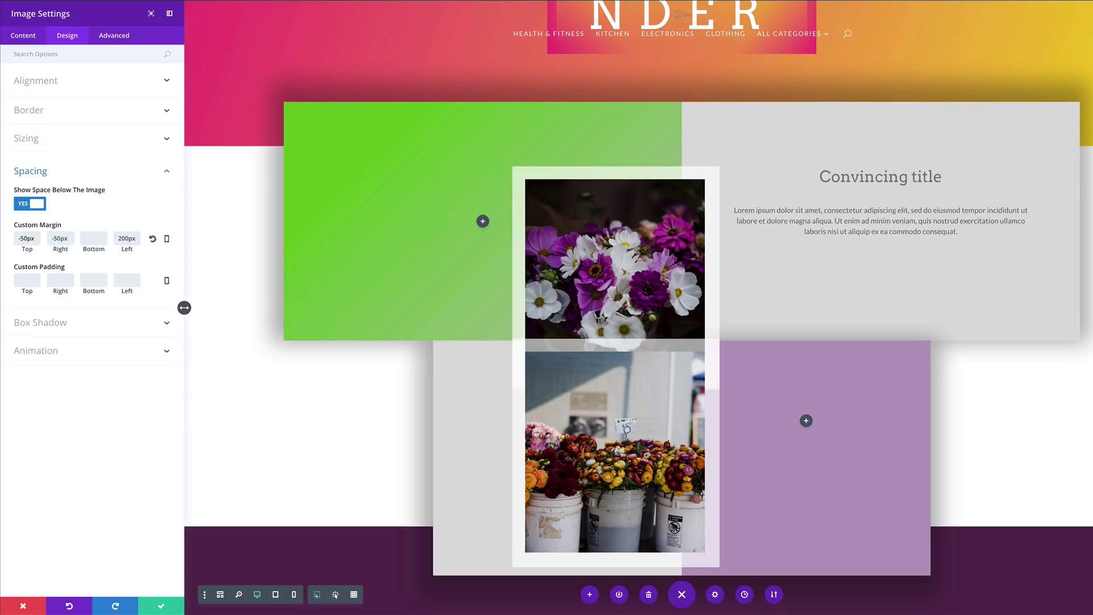
double_click(62, 238)
type("100px")
left_click(87, 238)
type("30")
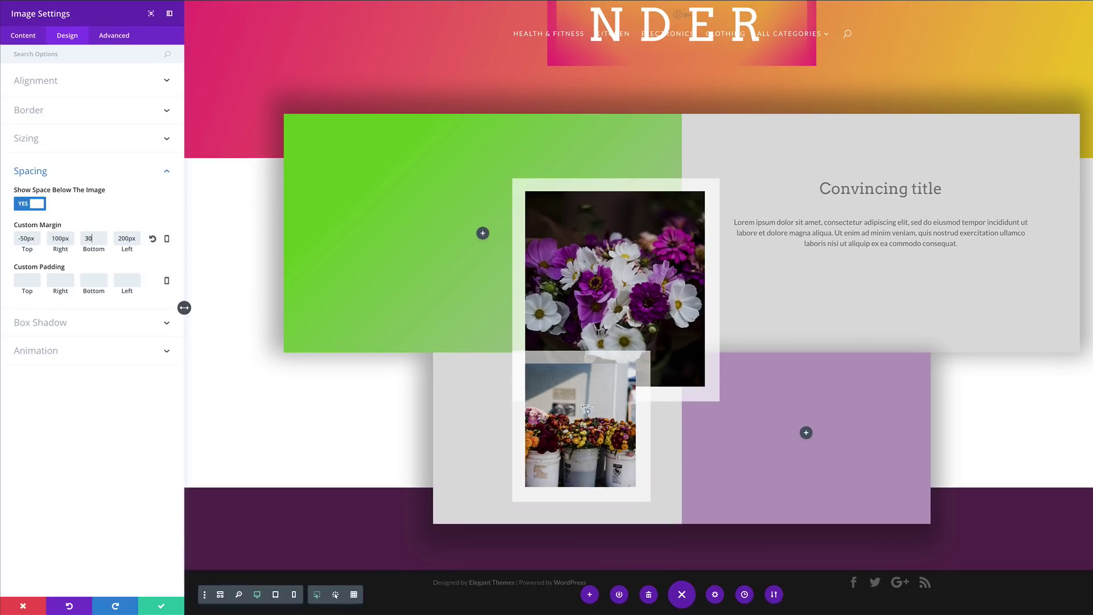
left_click(123, 238)
key("BackSpace")
type("1")
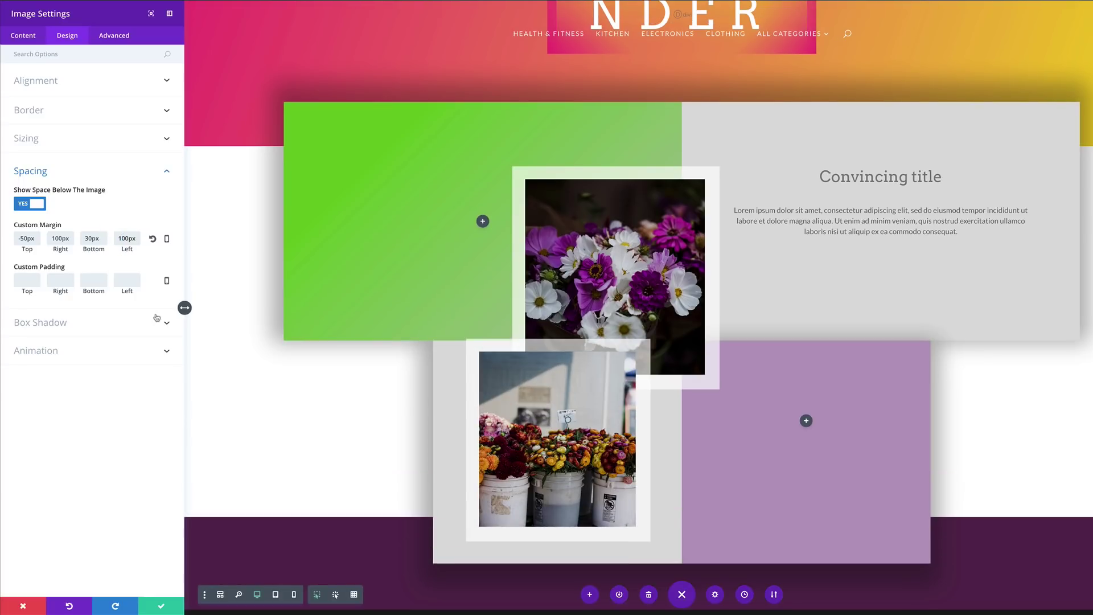
Step: Check the bucket image's box shadow color and save the module settings
left_click(57, 323)
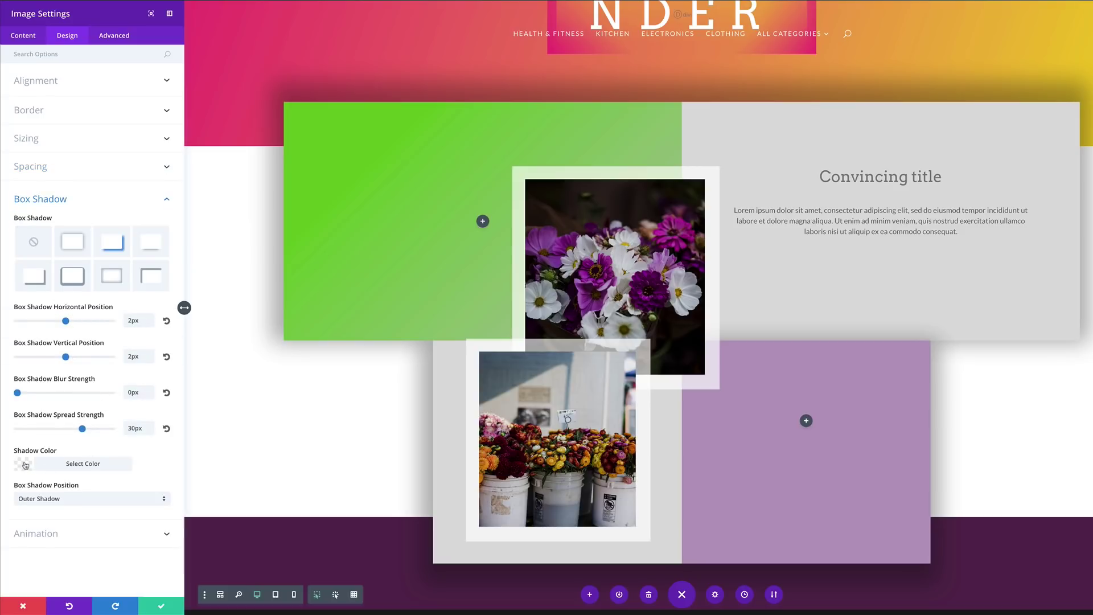
left_click(25, 465)
left_click(40, 487)
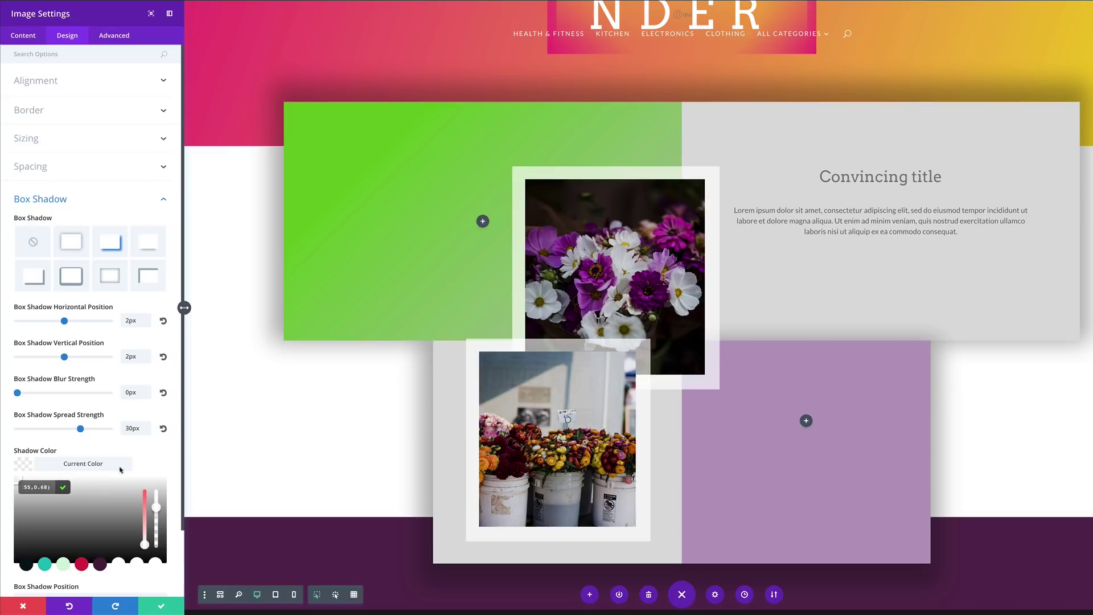
left_click(159, 459)
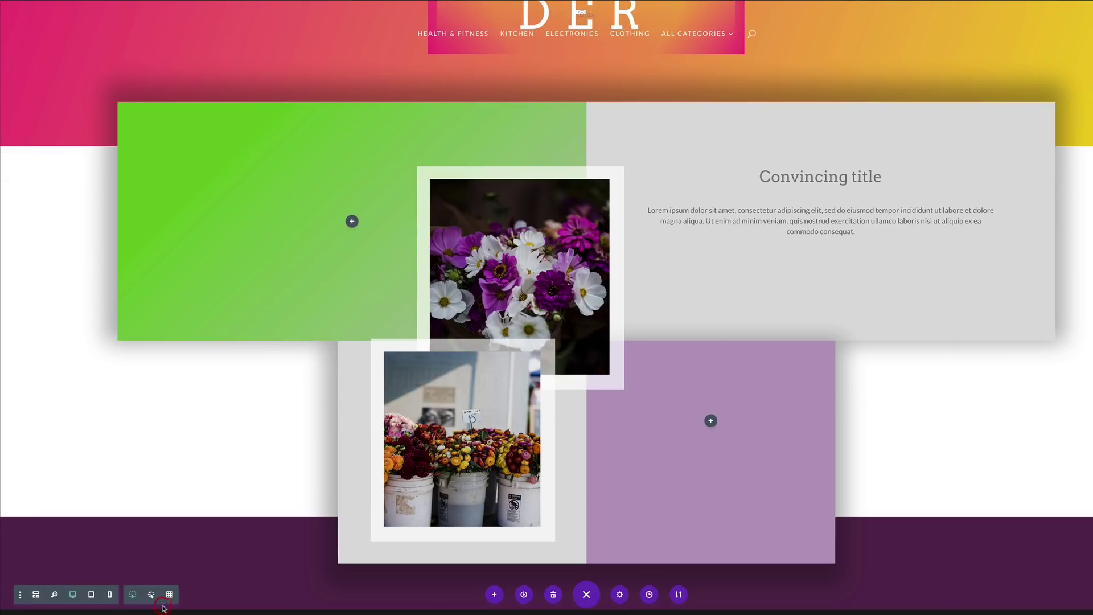
left_click(163, 607)
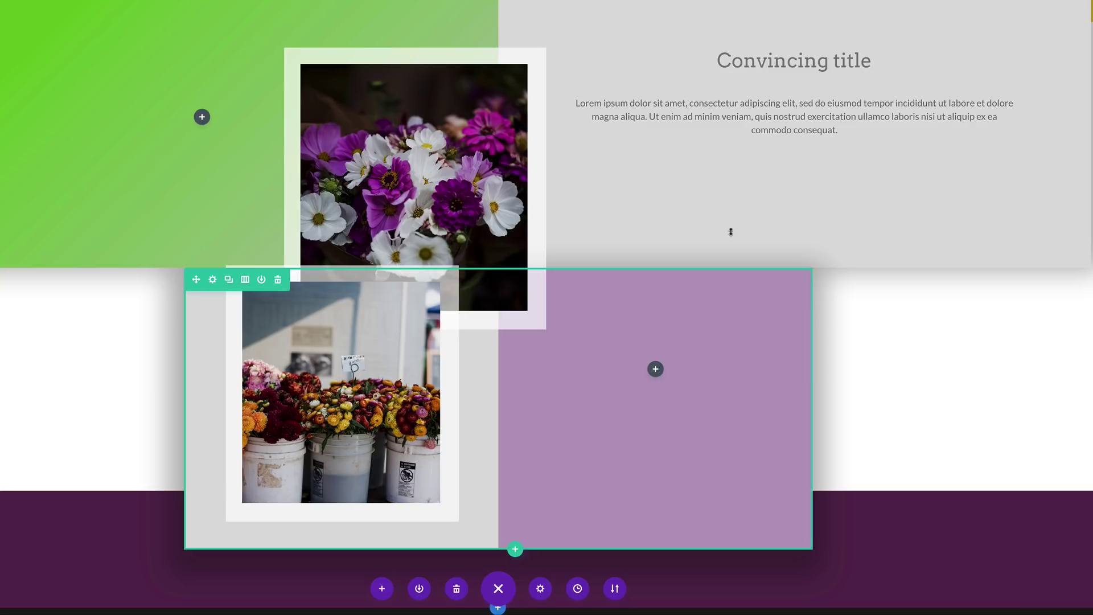
Step: In the wireframe view, duplicate both Text modules of the first row and move the copies into the second row's empty column
mouse_move(772, 39)
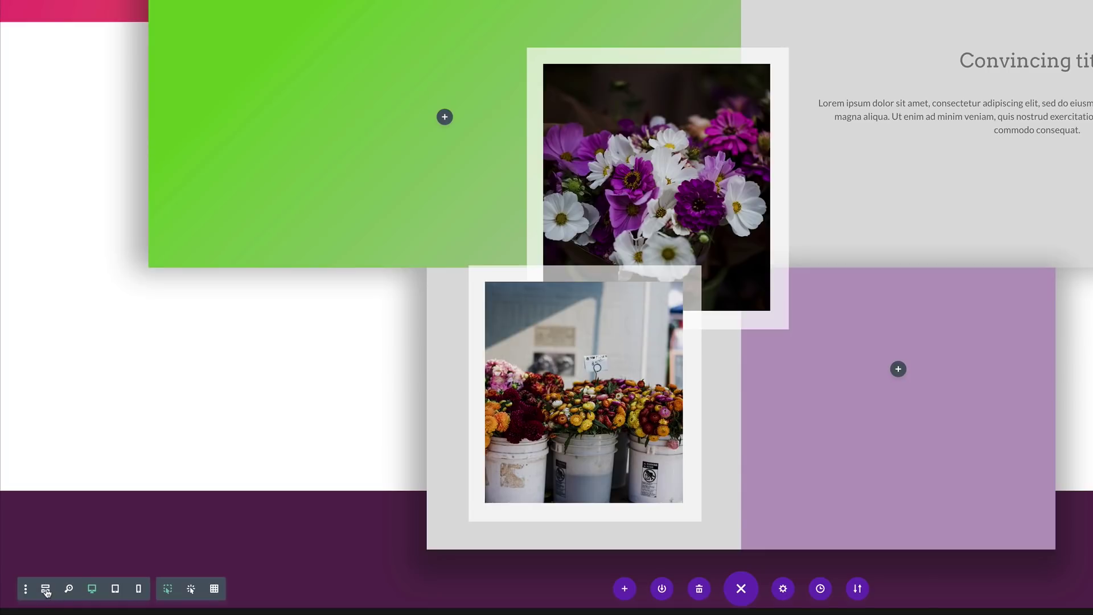
left_click(46, 590)
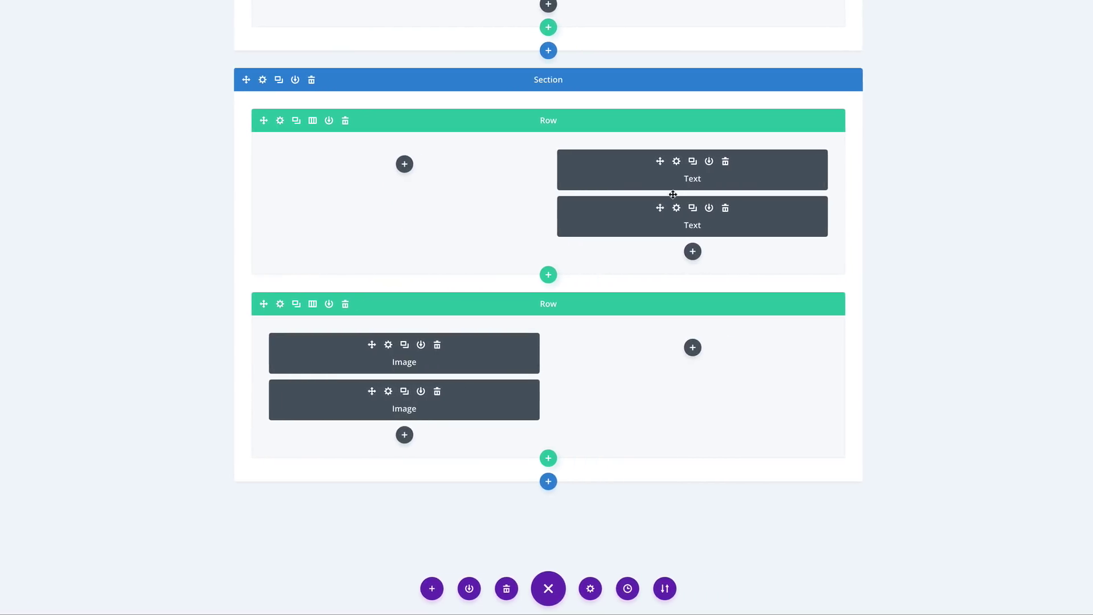
left_click(691, 162)
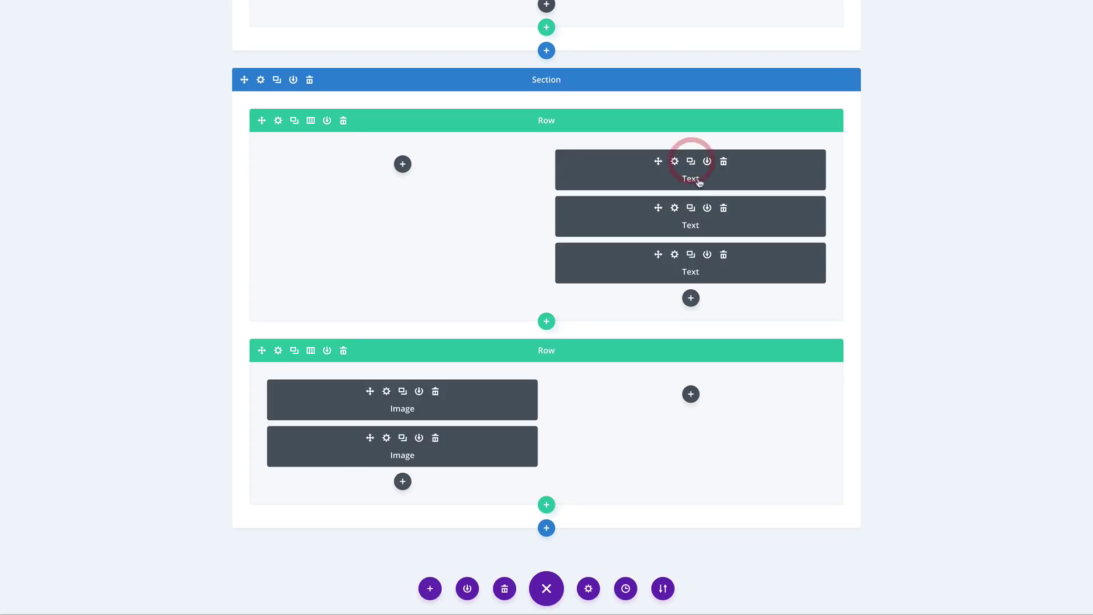
left_click_drag(659, 207, 691, 393)
left_click(690, 207)
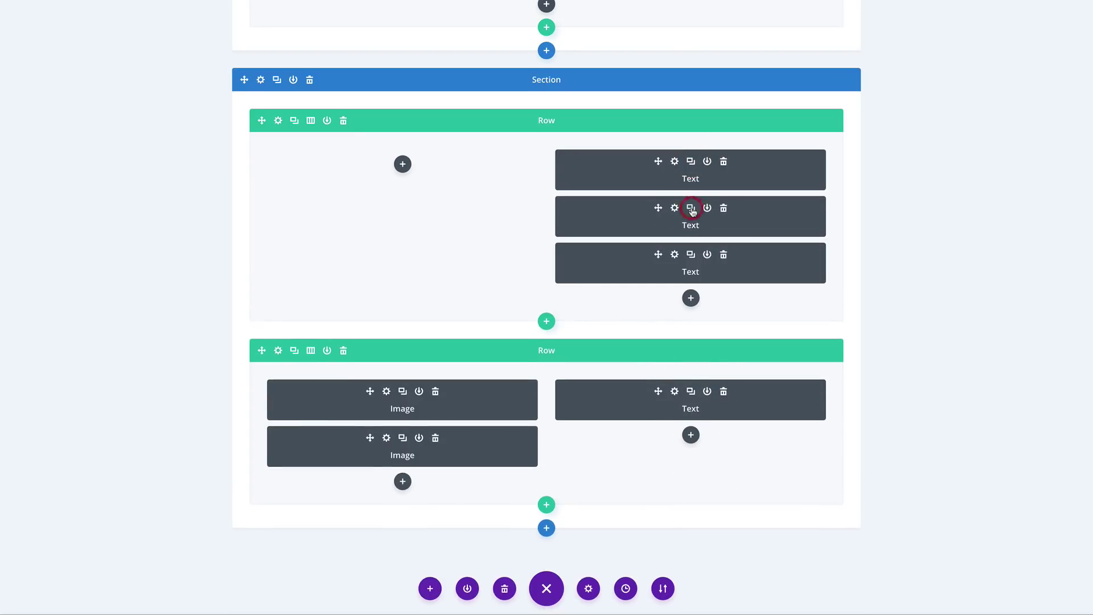
left_click_drag(662, 307, 674, 432)
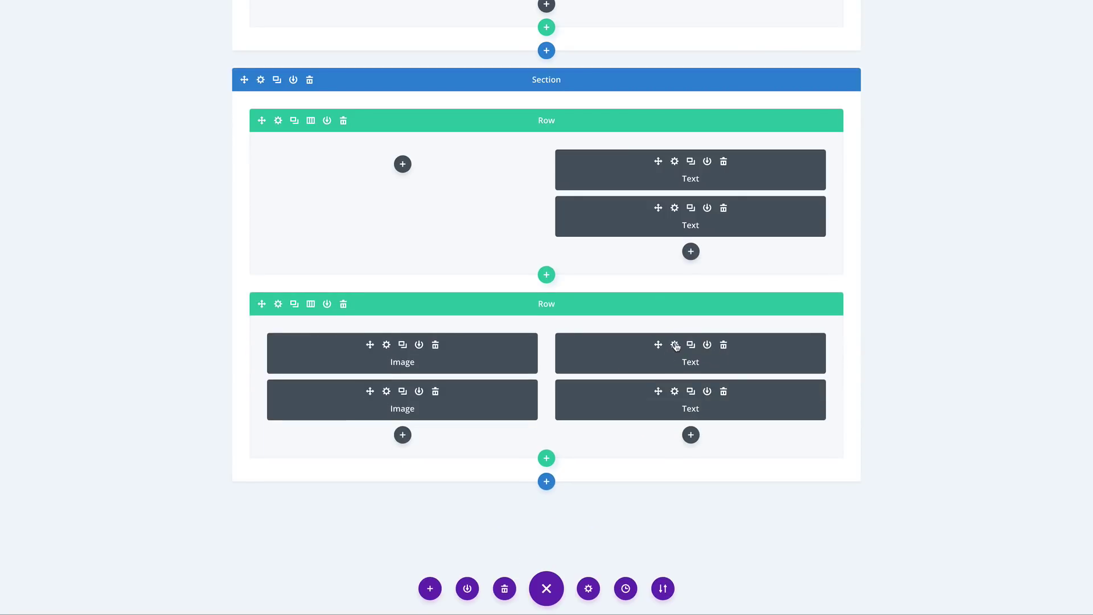
Step: Set the second row's "Convincing title" text color to white (#ffffff) with the desktop view showing, and save the module
left_click(675, 344)
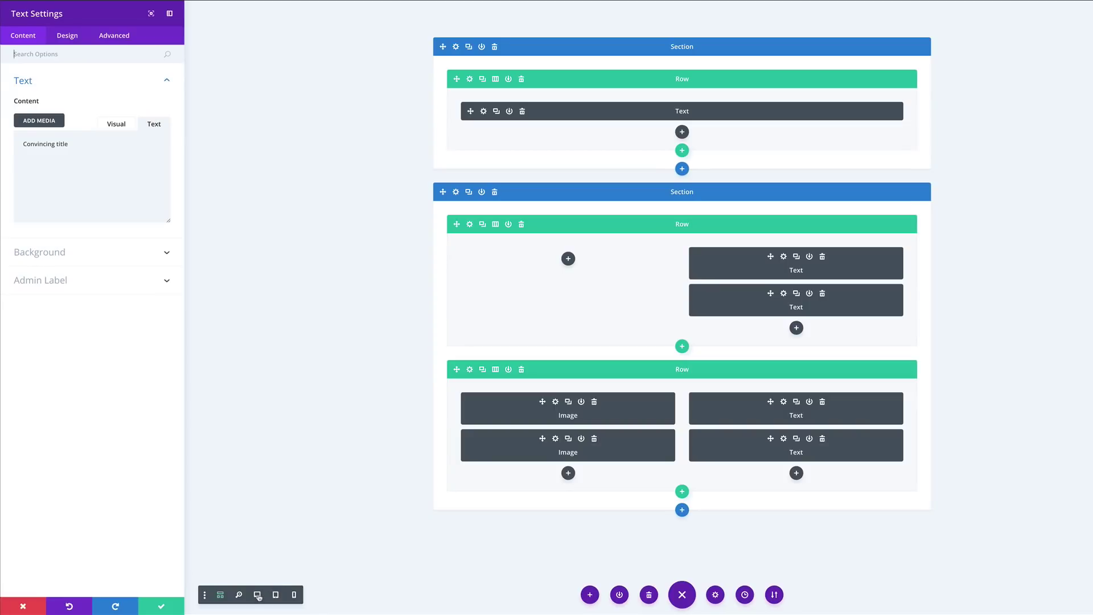
left_click(258, 596)
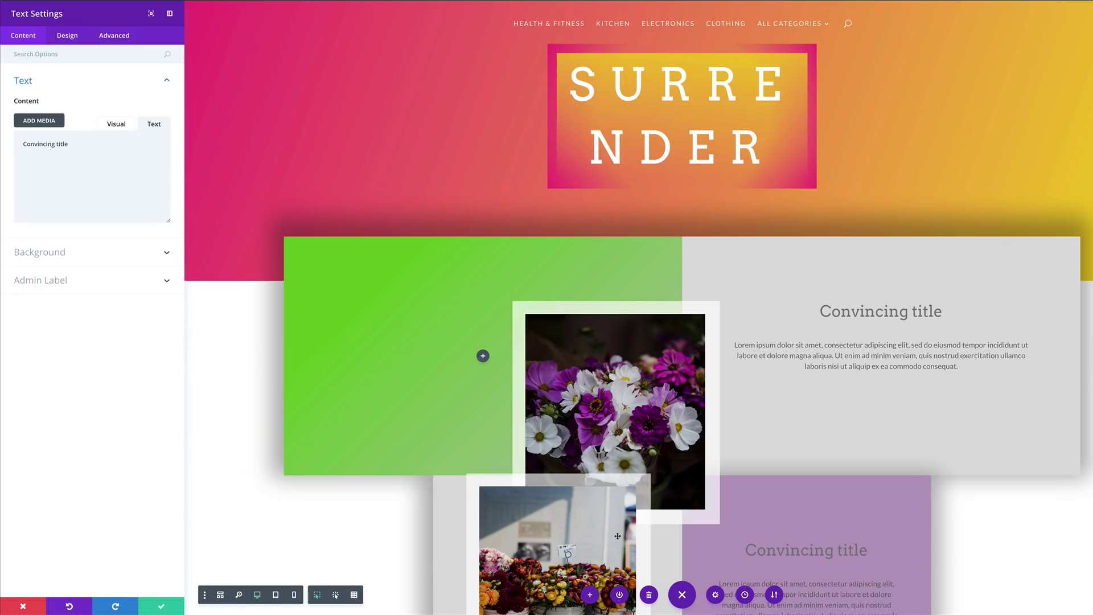
scroll(617, 536, "down", 3)
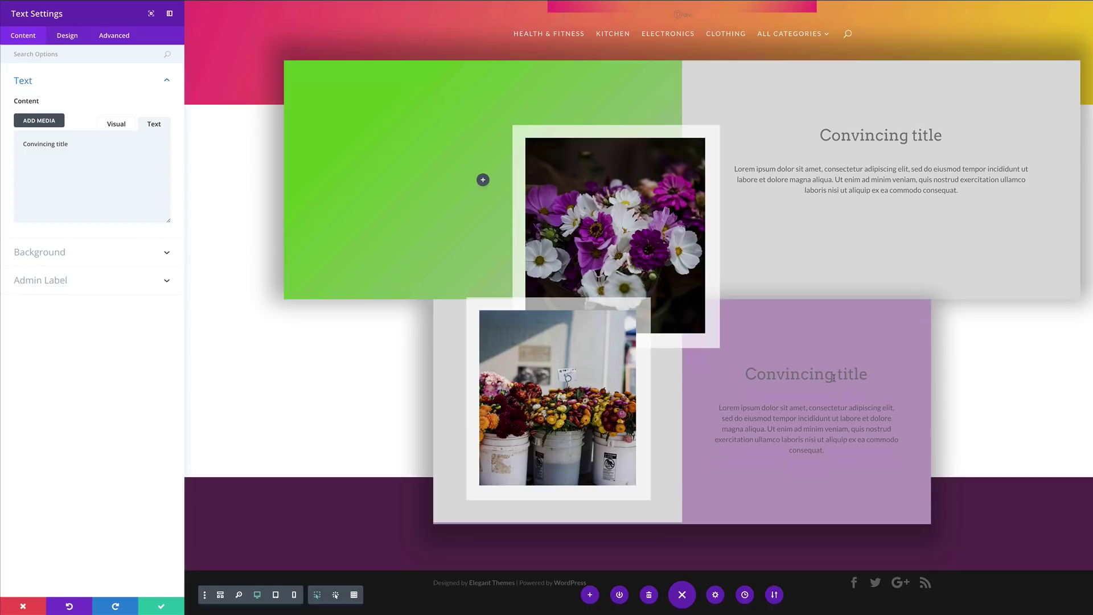
left_click(67, 36)
left_click(29, 85)
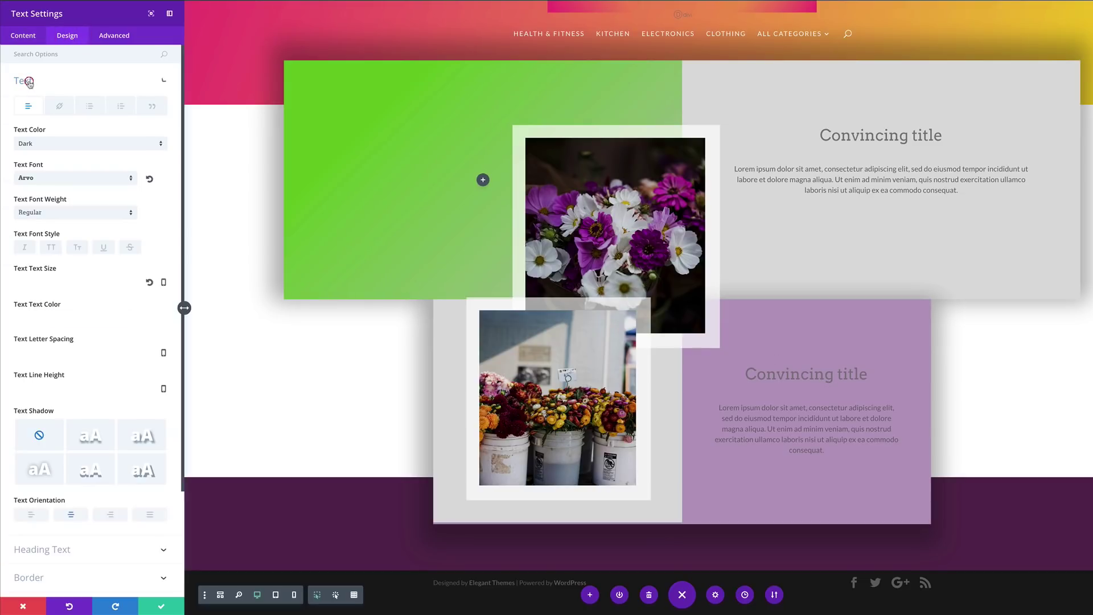
left_click(24, 318)
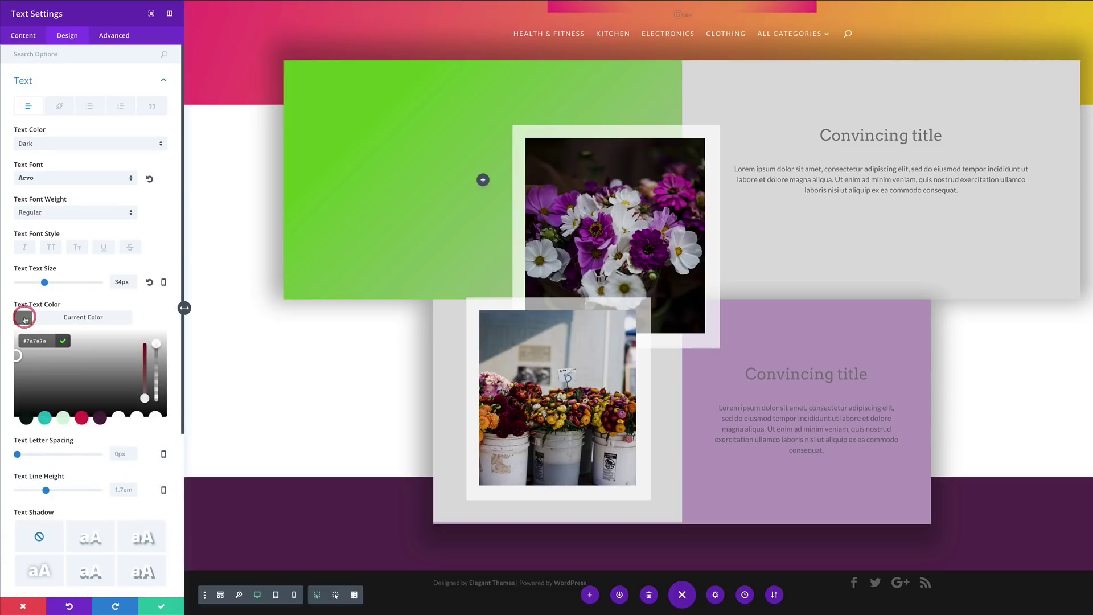
left_click(155, 417)
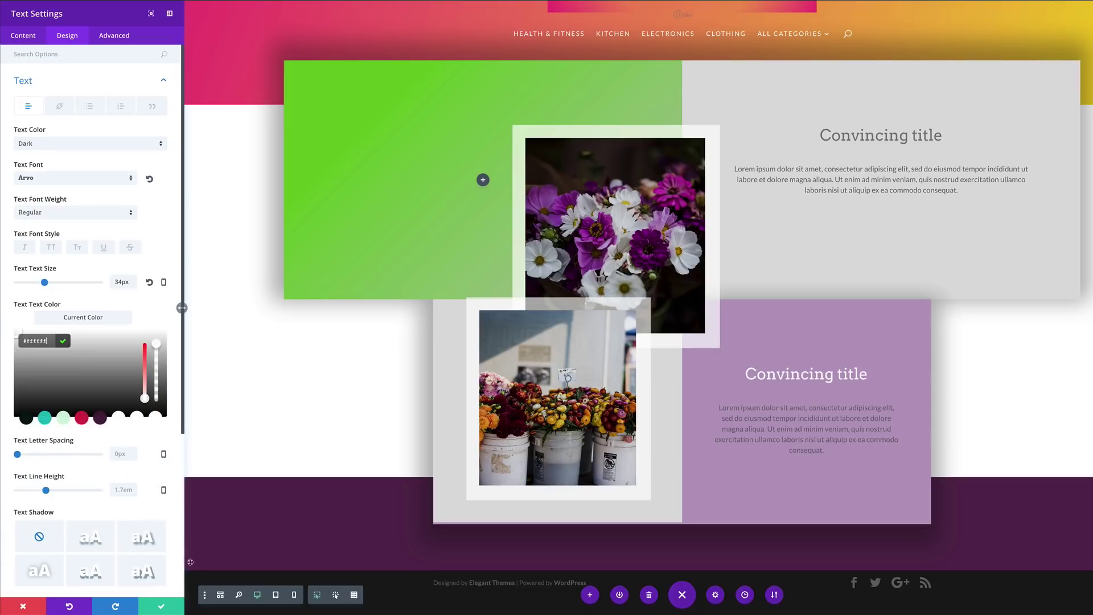
left_click(163, 607)
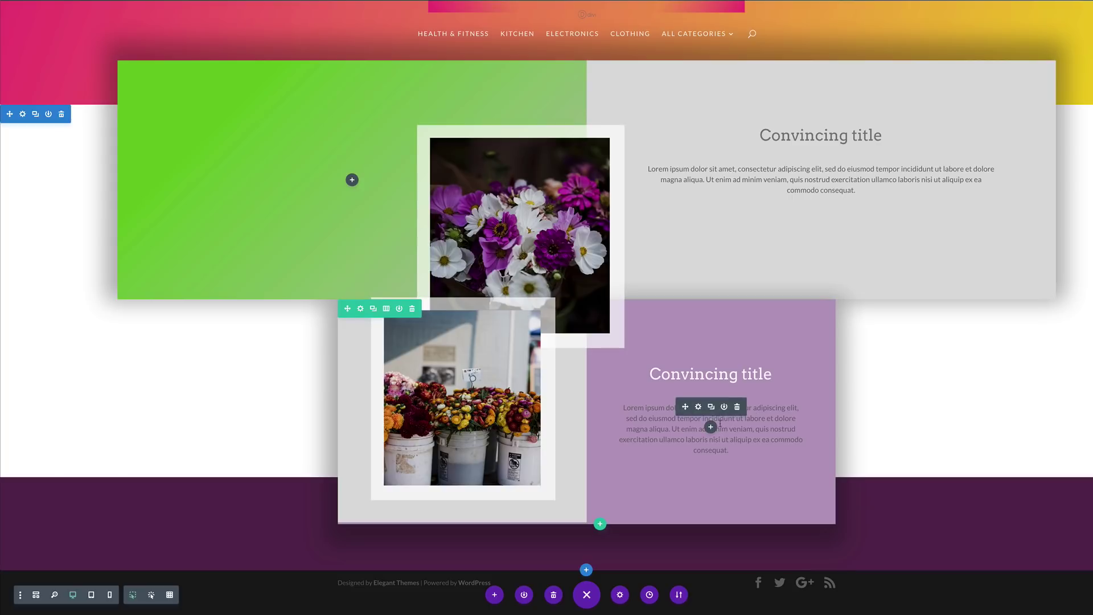
Step: Set the text color of the second row's lorem ipsum paragraph to white and save the module
left_click(700, 407)
left_click(67, 36)
left_click(26, 82)
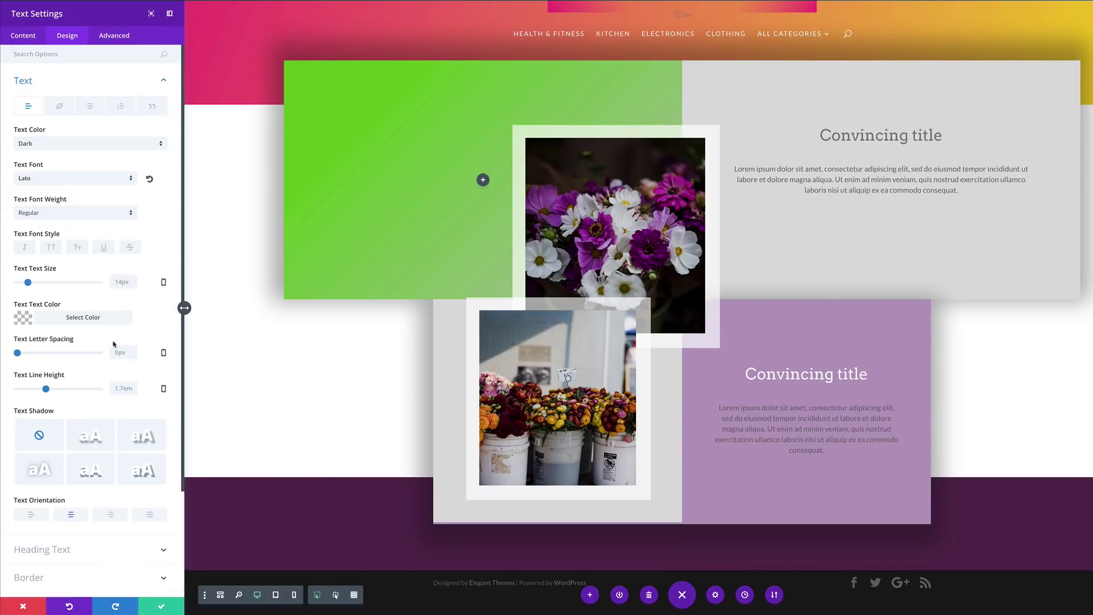
left_click(25, 318)
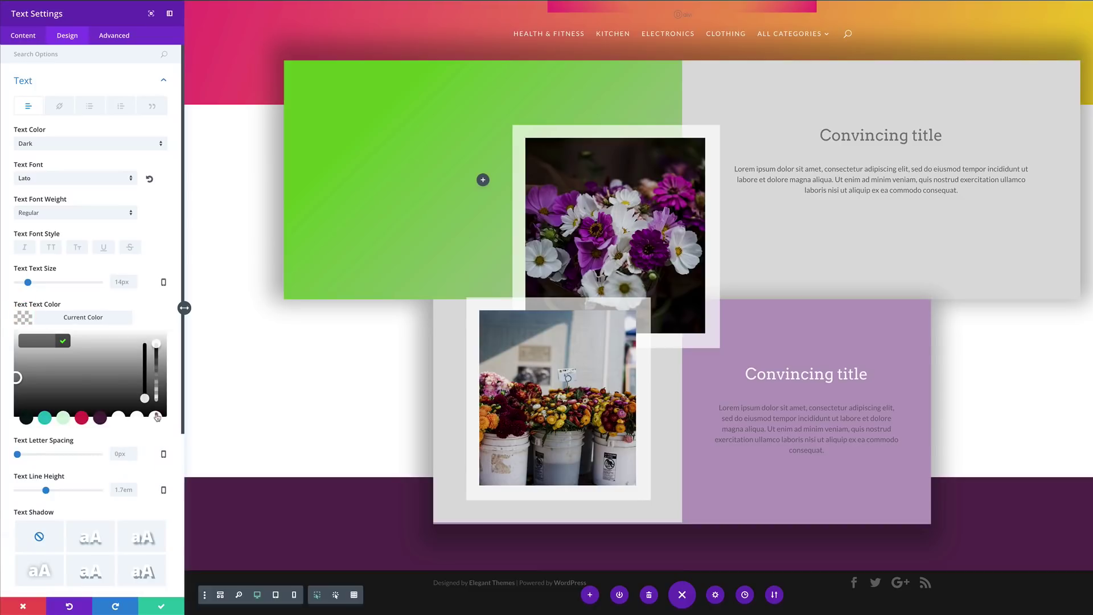
left_click(160, 607)
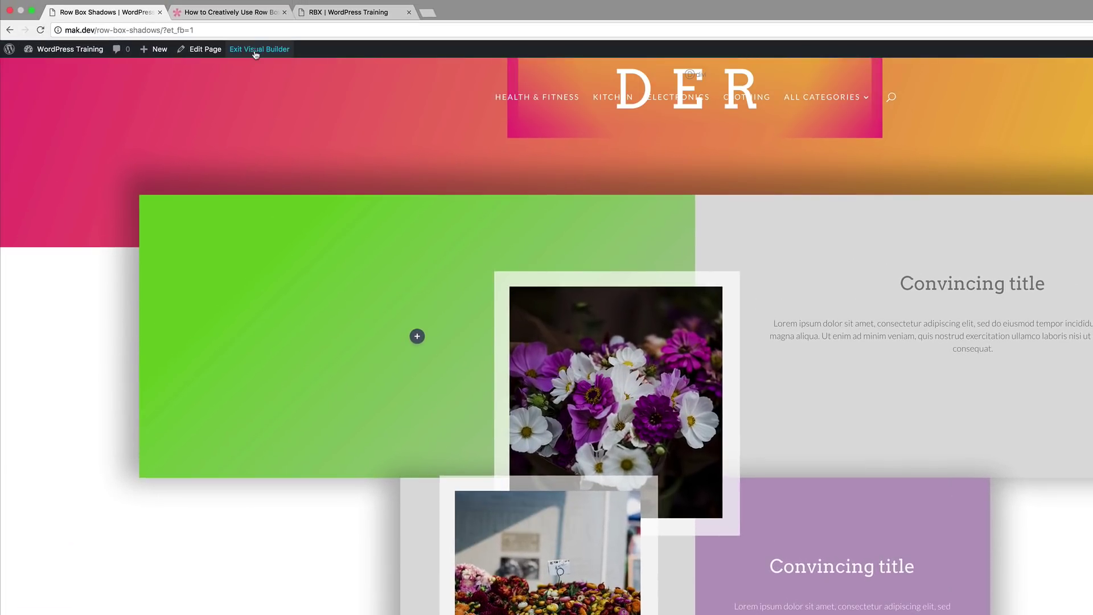
Step: Exit the Visual Builder and look over the overlapping rows, images and text on the live page
left_click(256, 50)
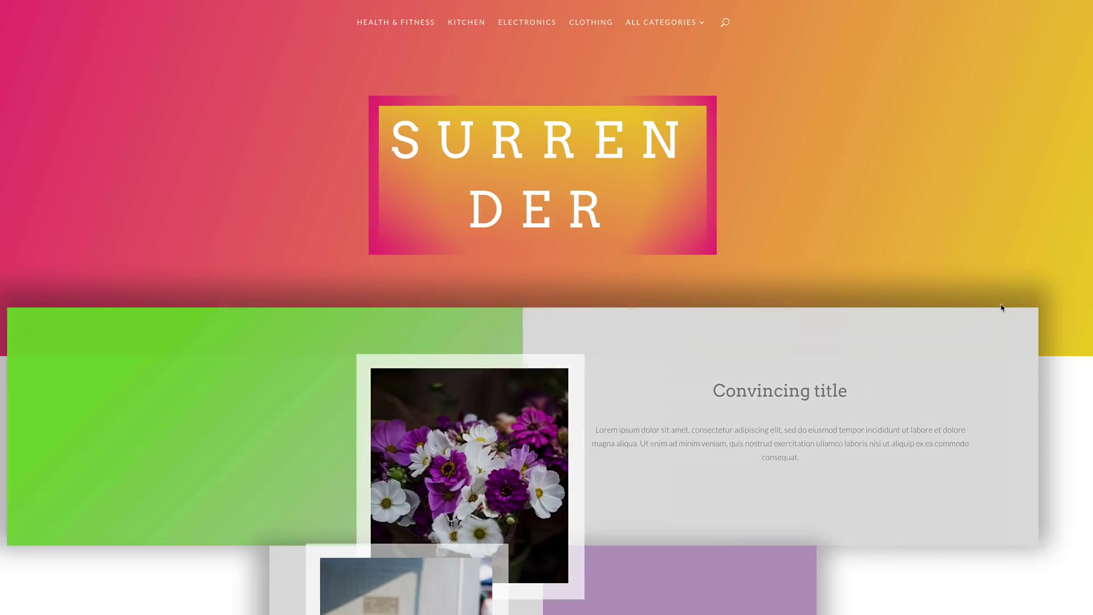
scroll(1004, 282, "down", 2)
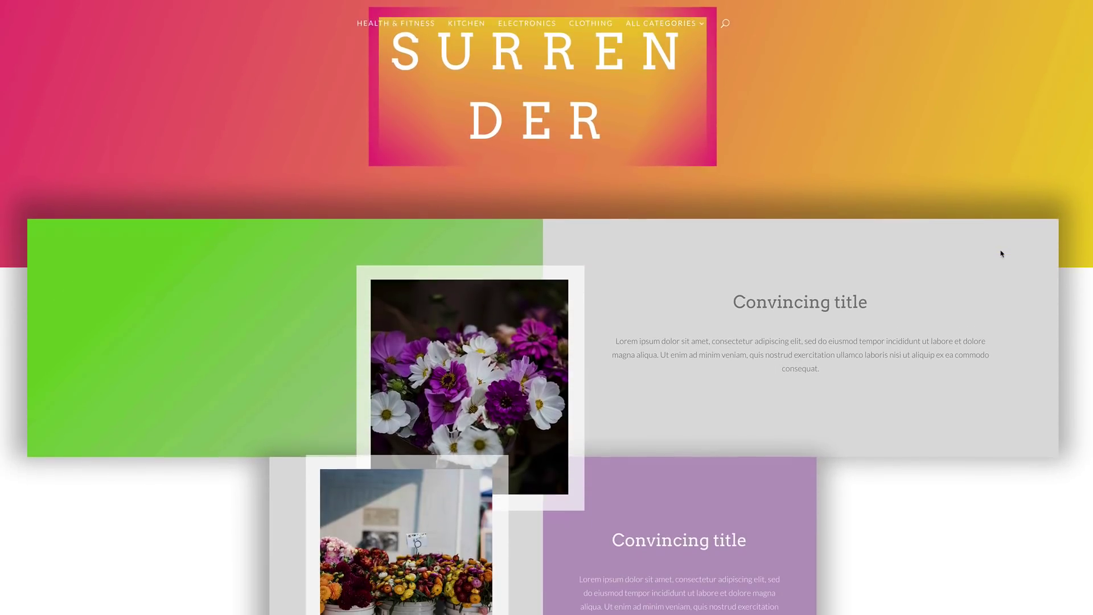
scroll(1002, 253, "down", 2)
scroll(1003, 254, "up", 4)
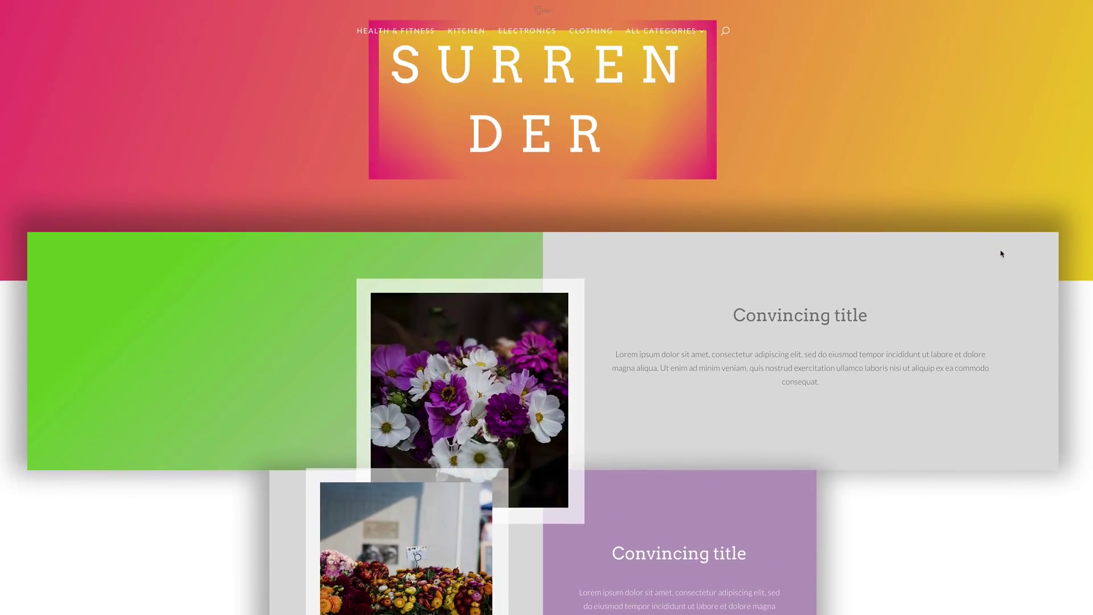